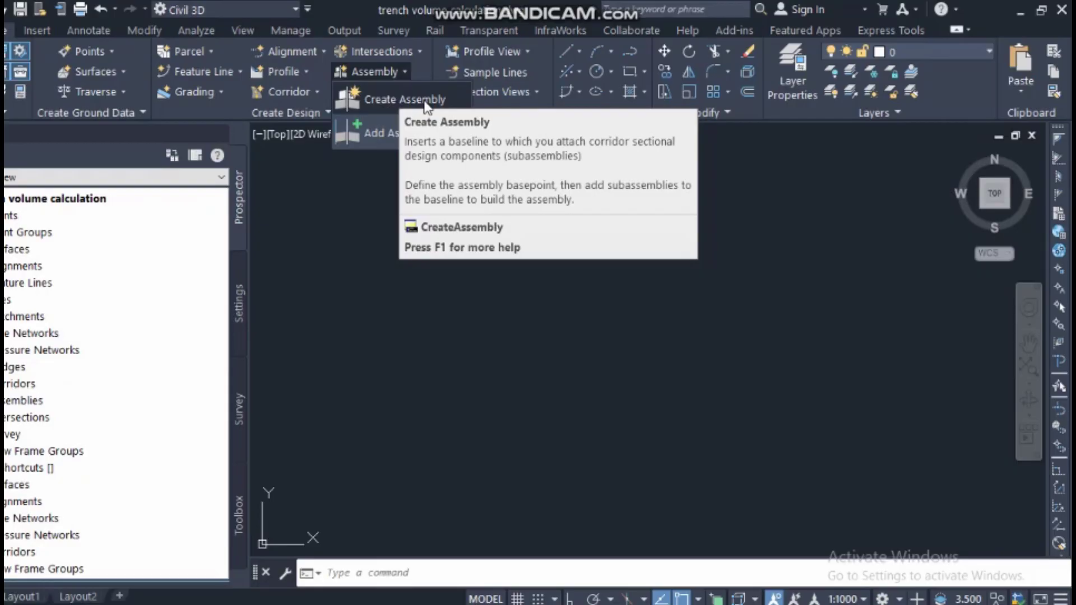
# Step: Start a new assembly named "main road" with the Undivided Crowned Road assembly type
pyautogui.click(424, 100)
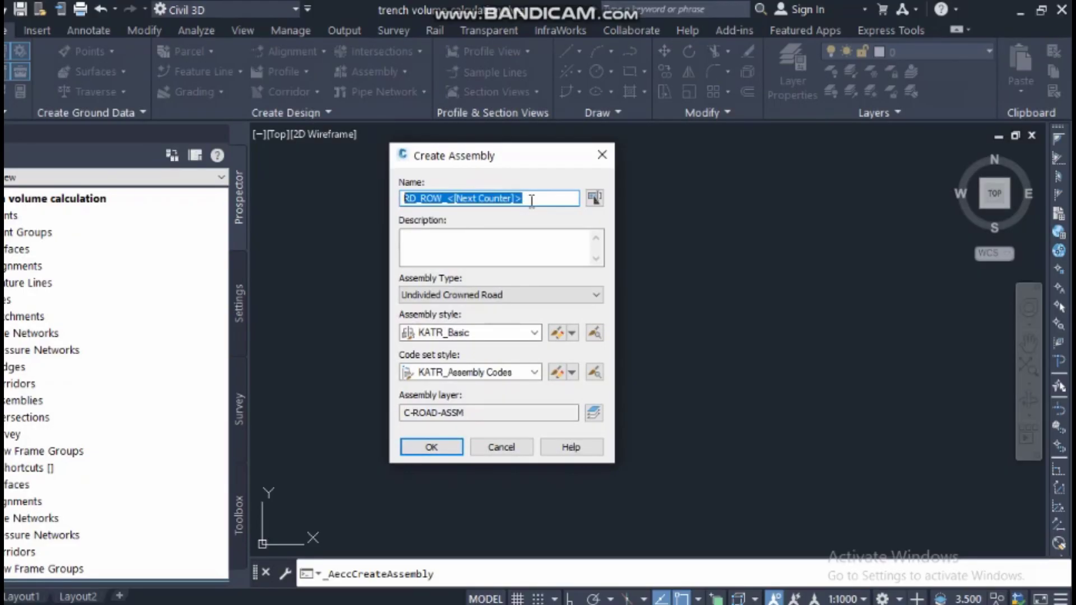
pyautogui.write('main')
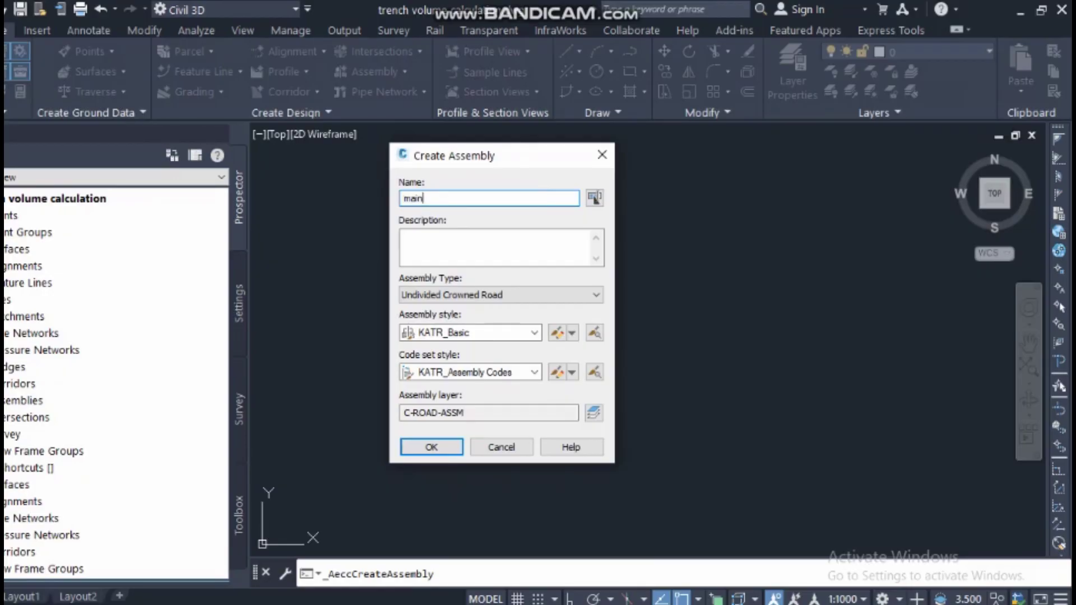
pyautogui.write(' road')
pyautogui.click(598, 299)
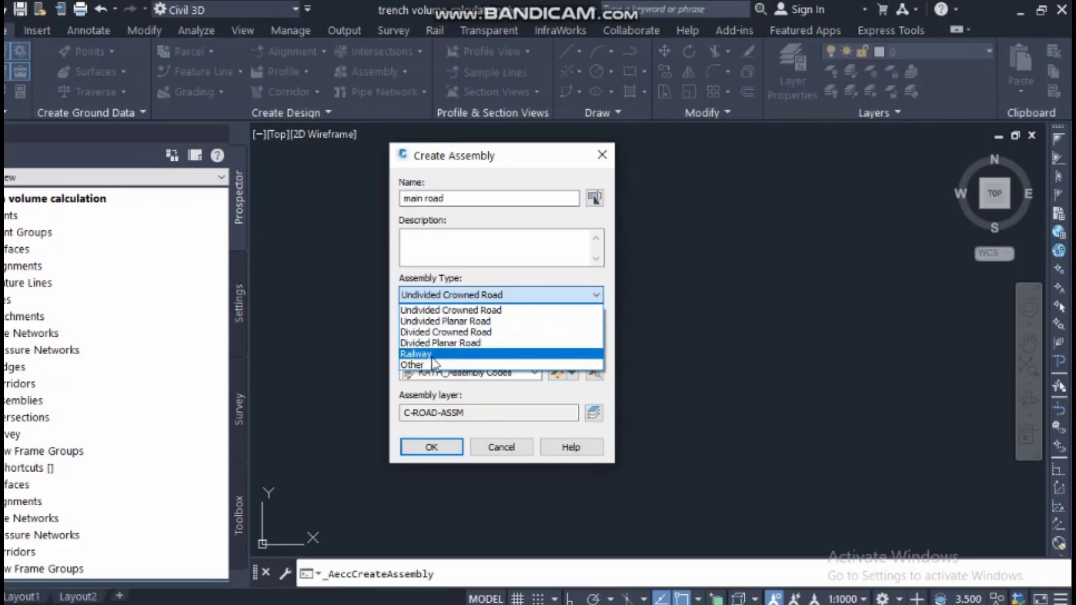
pyautogui.click(508, 308)
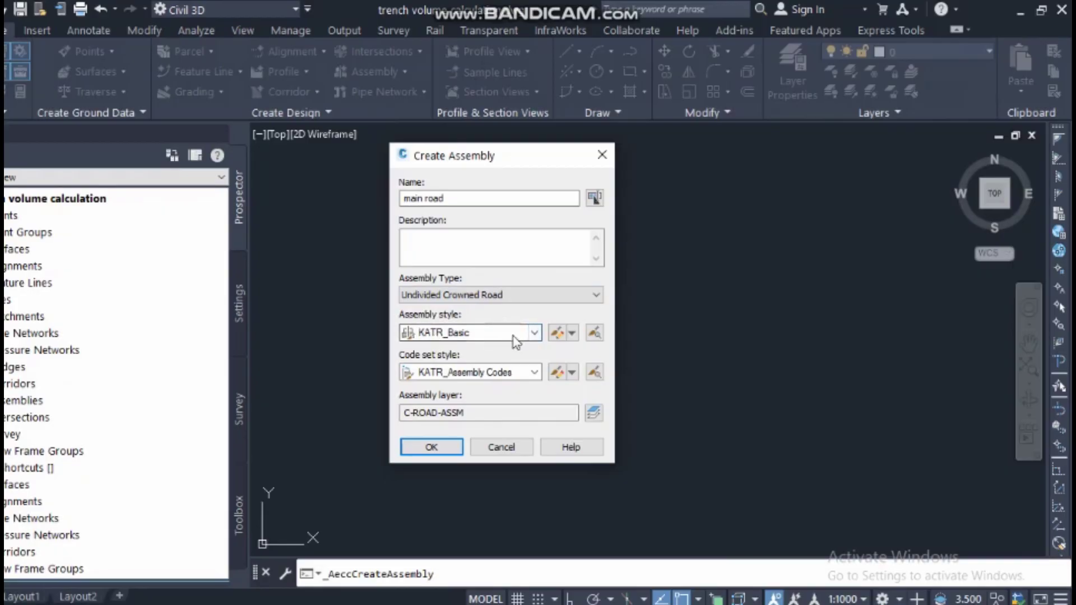
# Step: Review the available assembly styles and types, and examine the KATR_Basic style's marker, display and summary settings
pyautogui.click(535, 334)
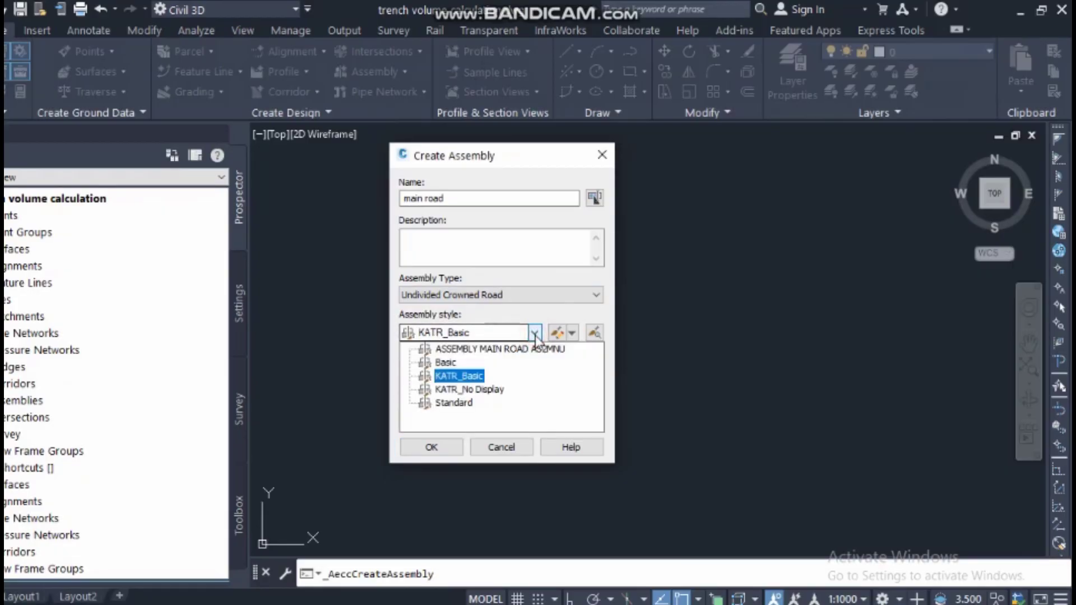
pyautogui.click(547, 297)
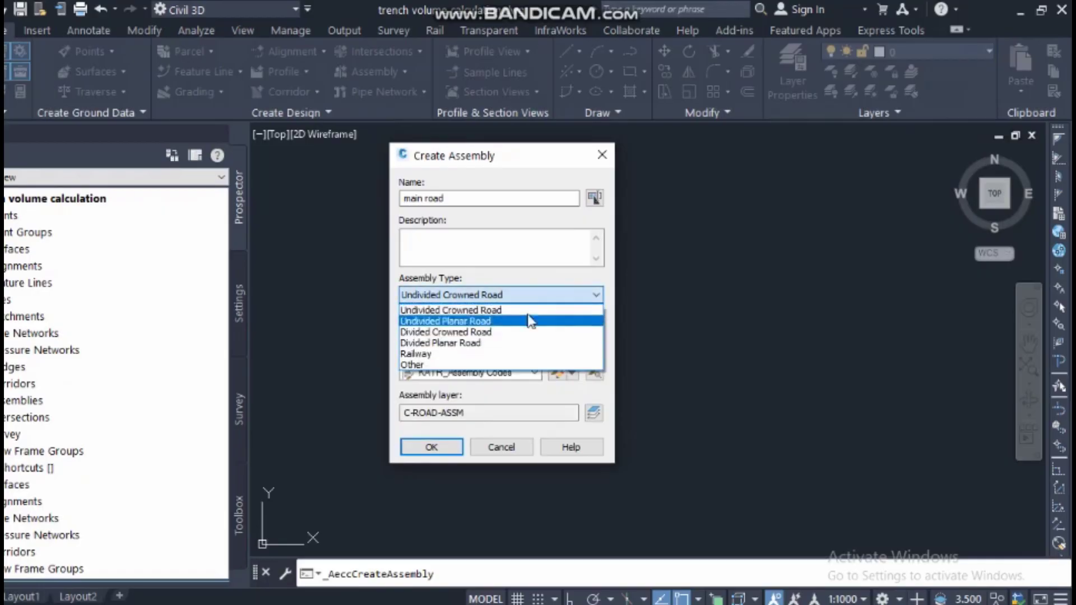
pyautogui.click(602, 268)
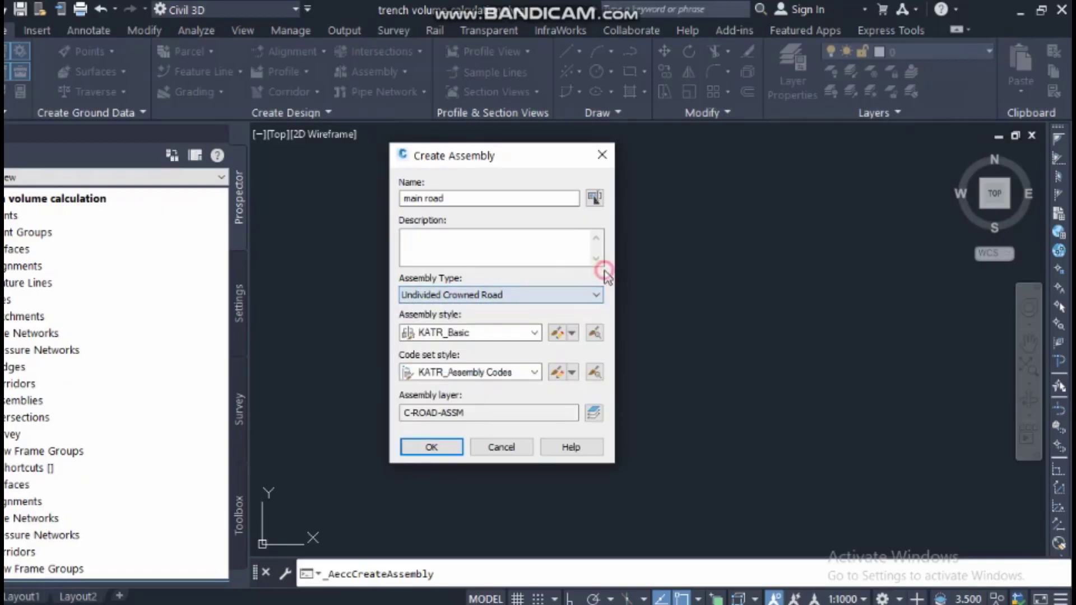
pyautogui.click(558, 335)
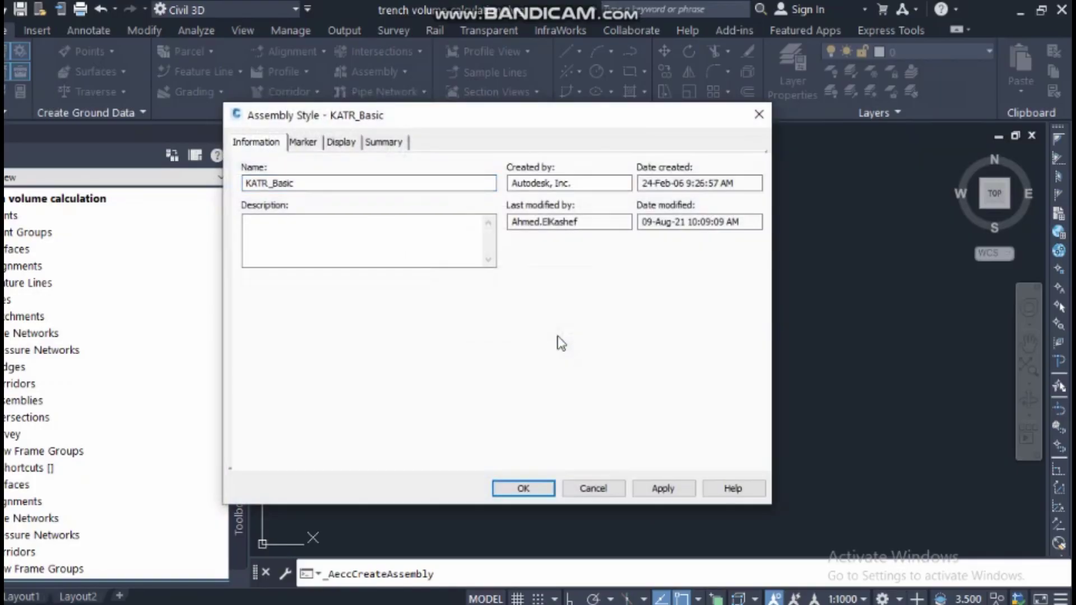
pyautogui.click(341, 144)
pyautogui.click(306, 145)
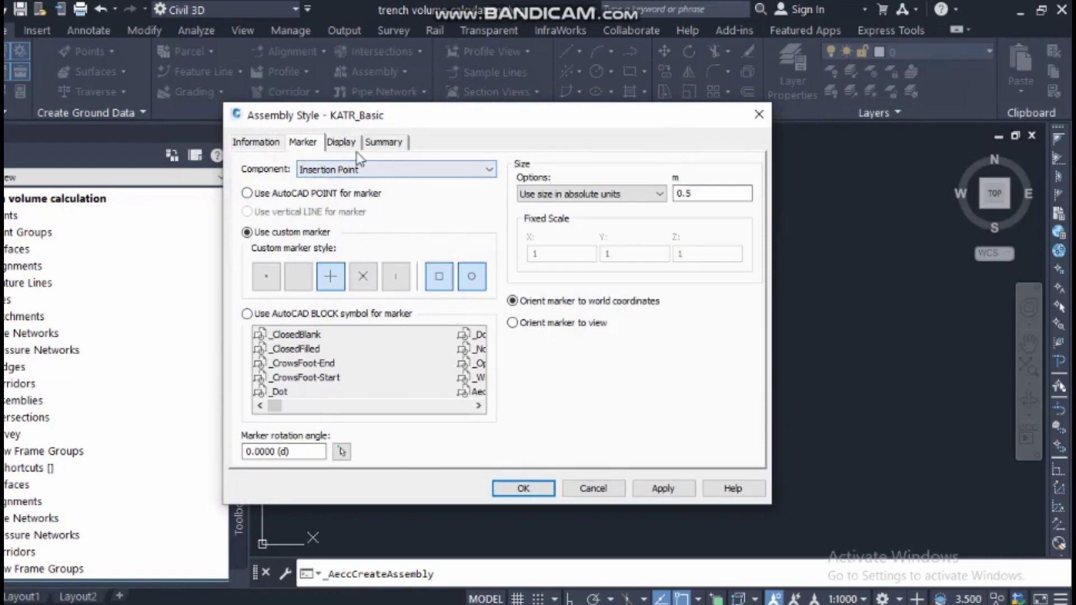
pyautogui.click(342, 143)
pyautogui.click(389, 144)
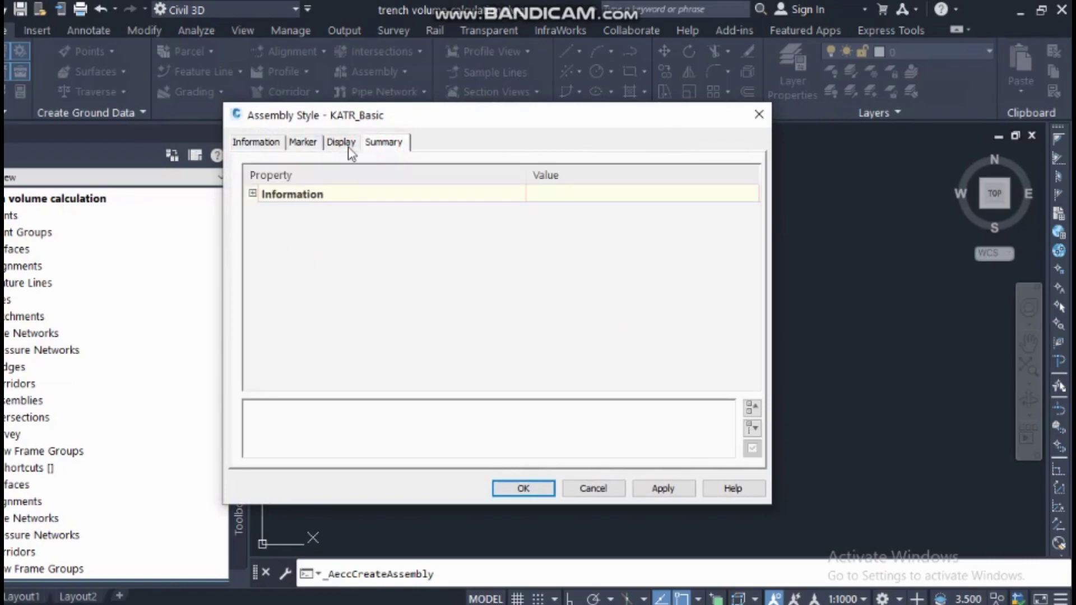
pyautogui.doubleClick(273, 195)
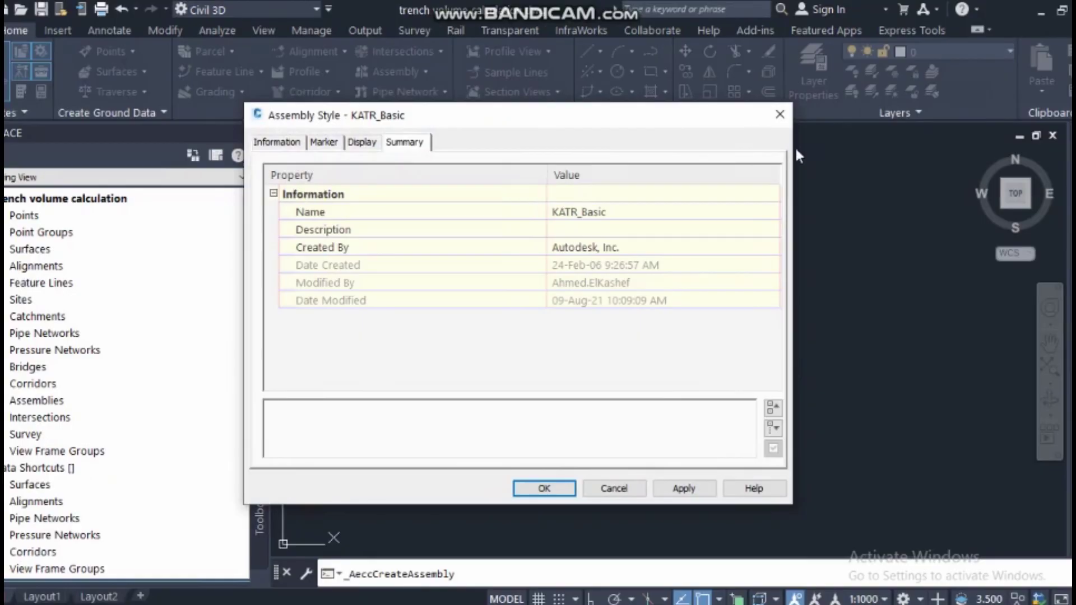
pyautogui.click(759, 115)
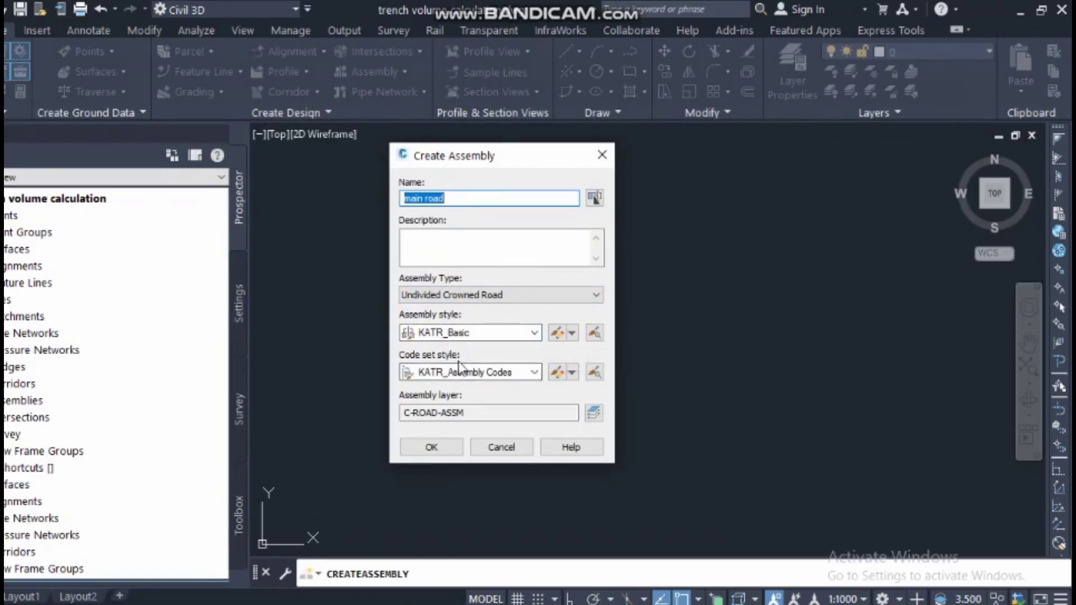
# Step: Review the available code set styles, the KATR_Assembly Codes definition and the new assembly's object layer settings
pyautogui.click(534, 372)
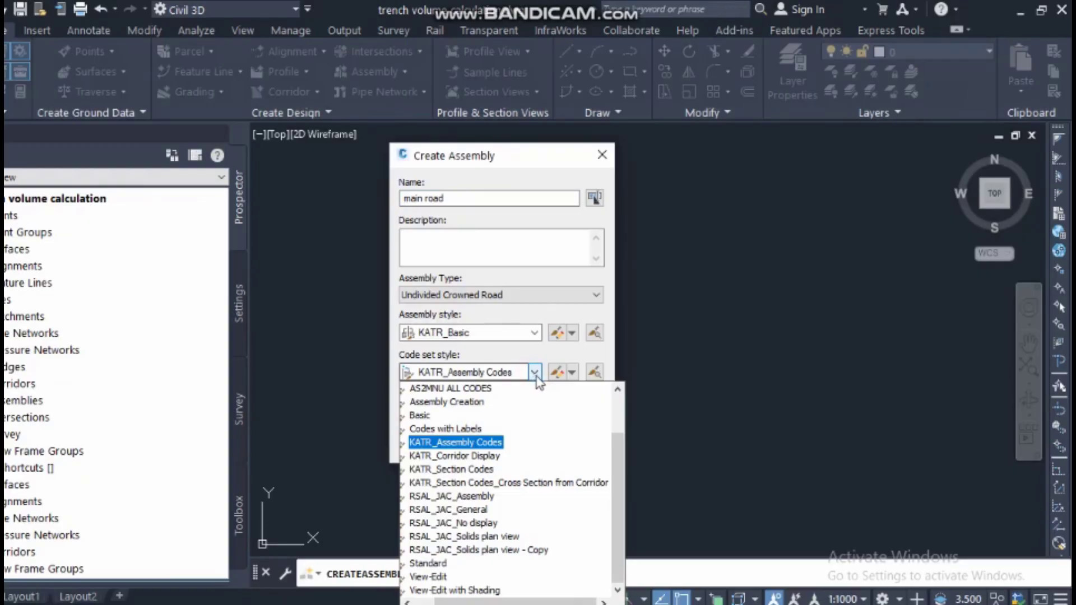
pyautogui.click(530, 356)
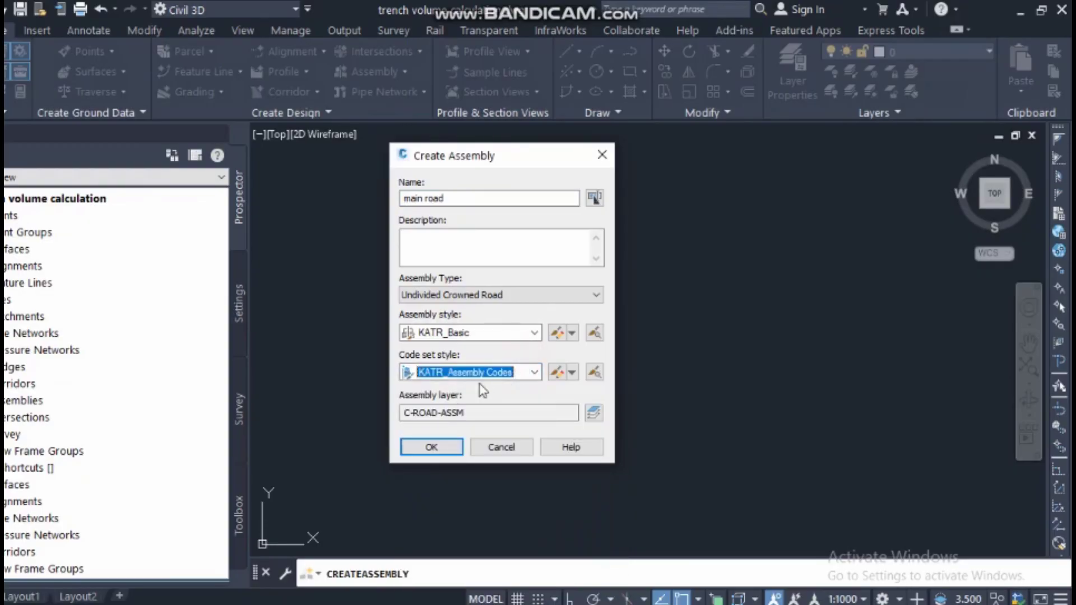
pyautogui.click(557, 373)
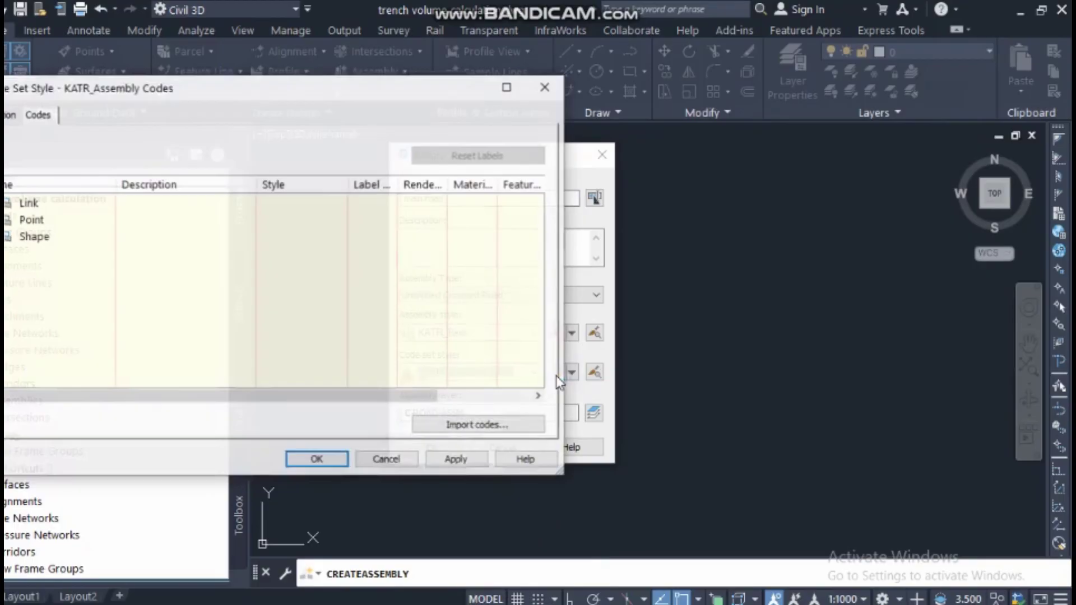
pyautogui.click(61, 115)
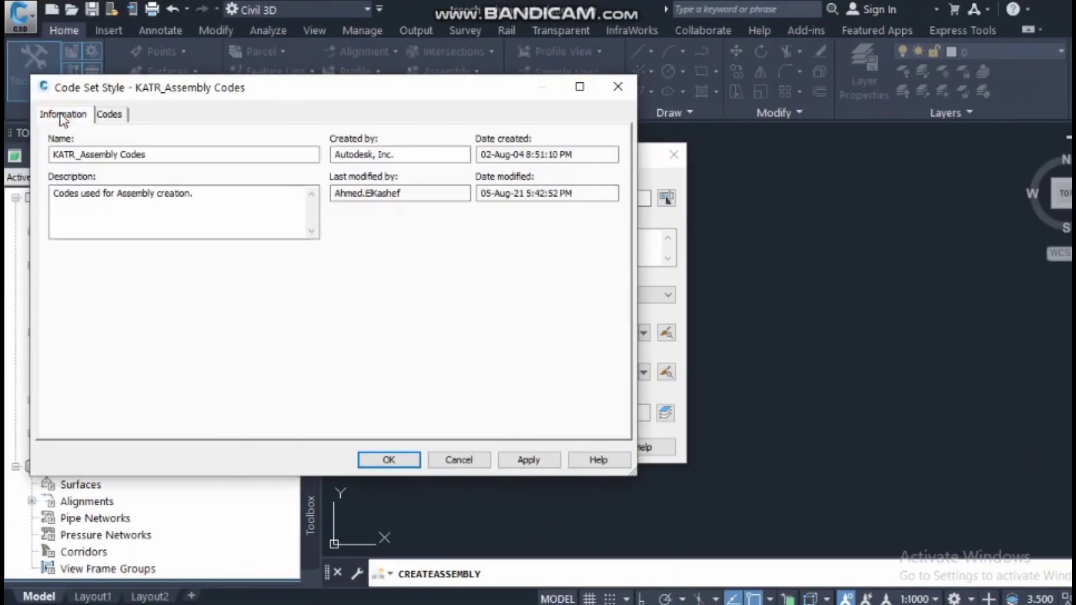
pyautogui.click(110, 115)
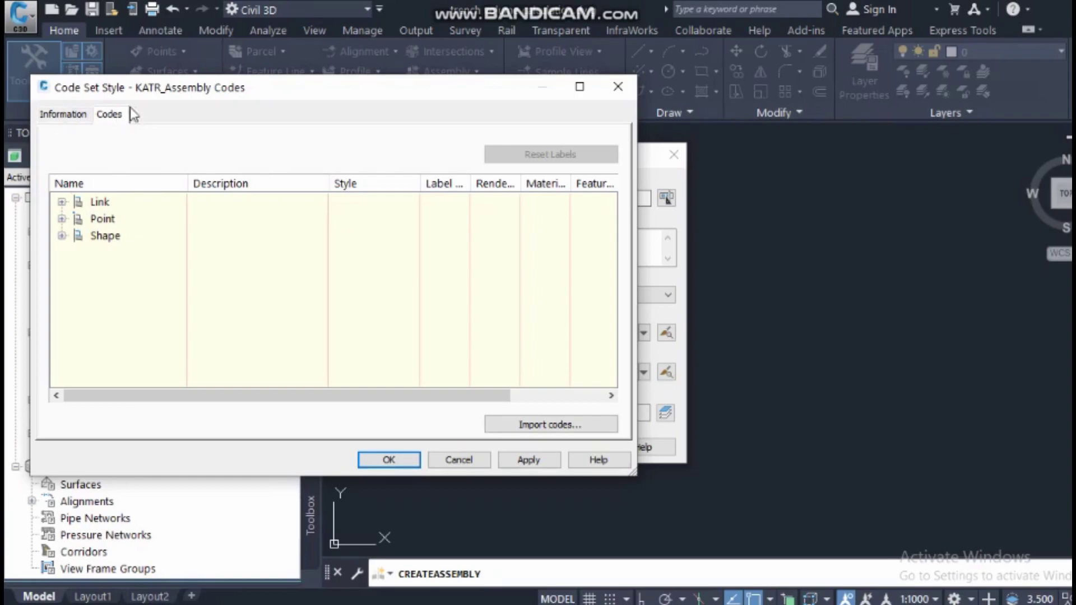
pyautogui.click(618, 88)
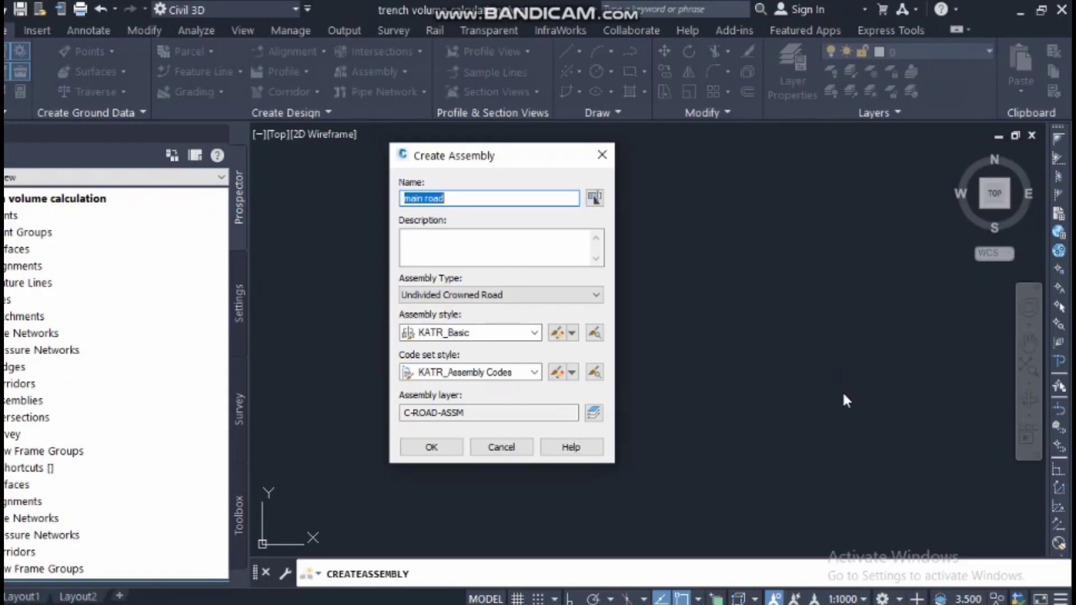
pyautogui.click(557, 372)
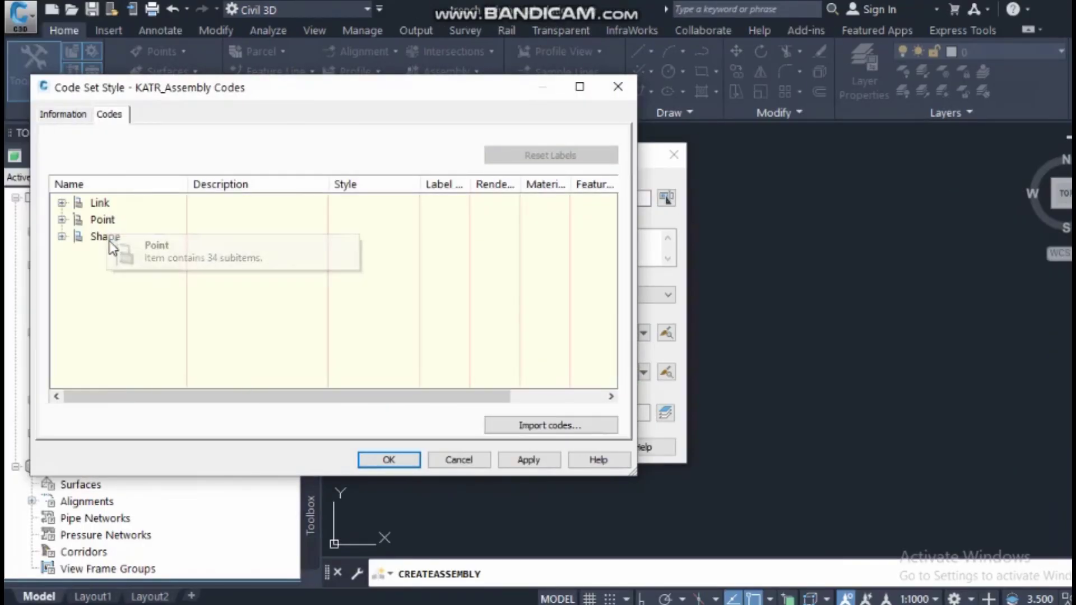
pyautogui.click(618, 87)
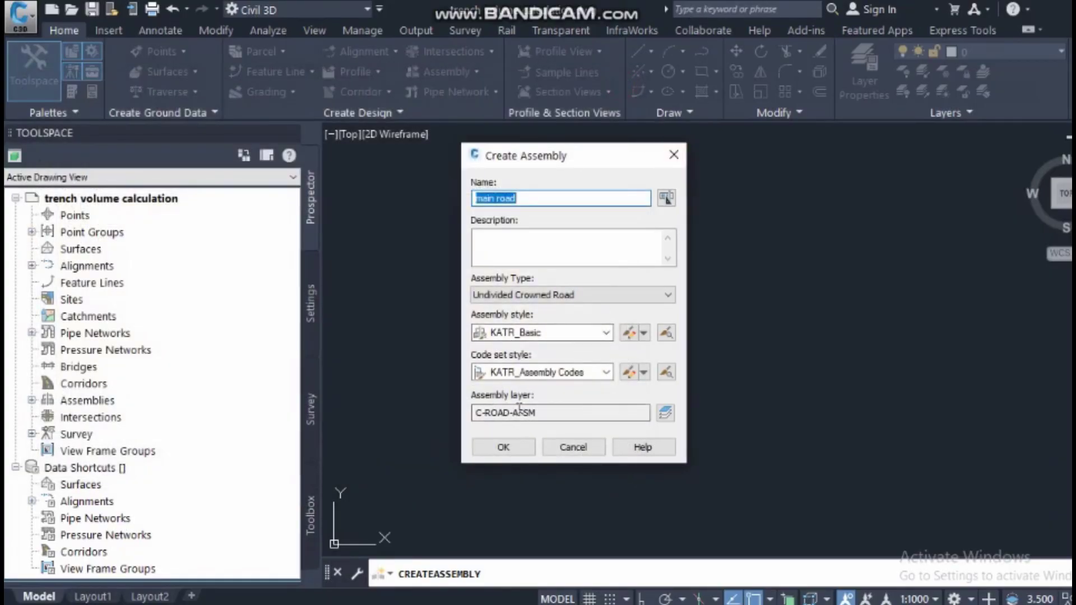
pyautogui.click(665, 412)
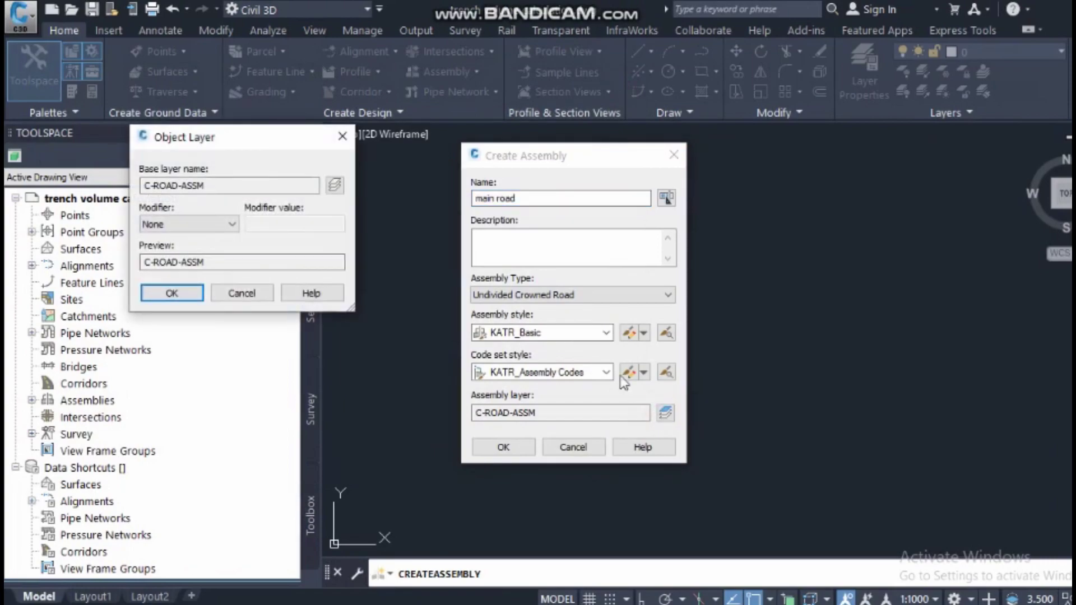
pyautogui.click(342, 136)
# Step: Accept the assembly settings and place the main road baseline in the empty drawing area
pyautogui.click(487, 445)
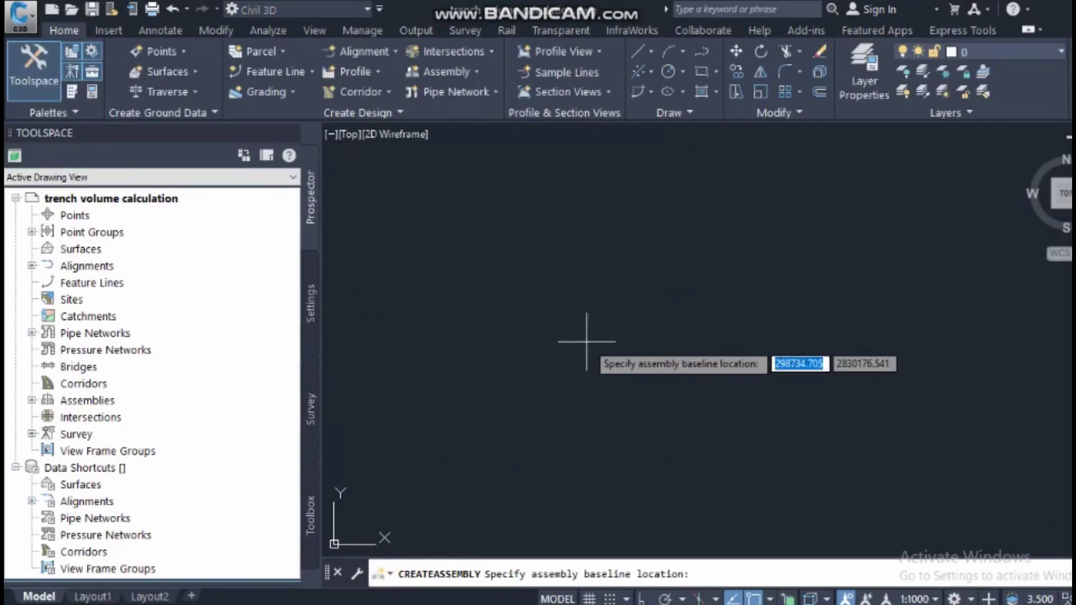
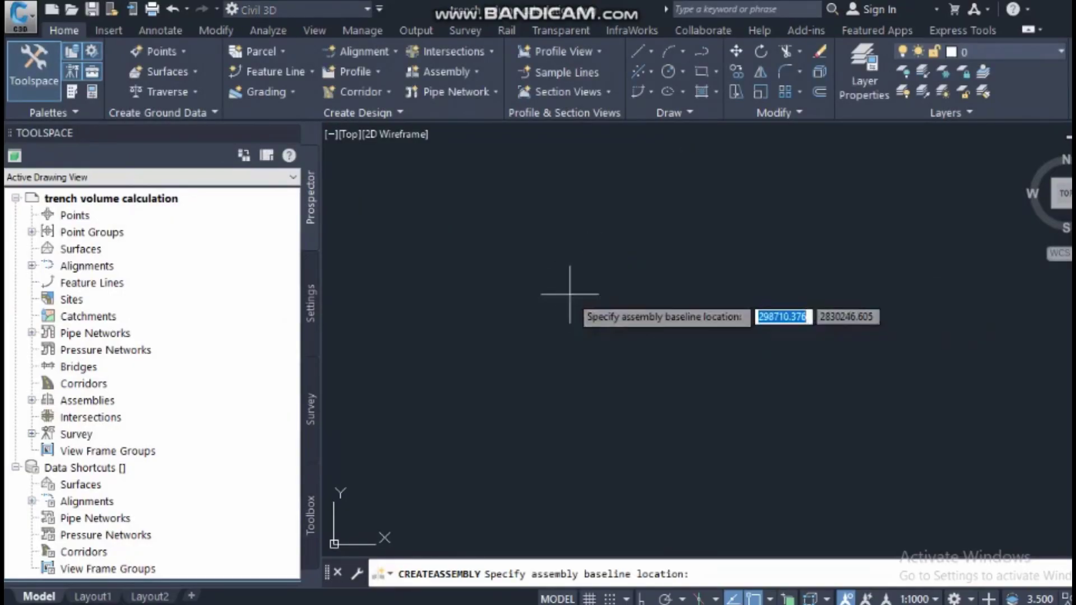
pyautogui.click(720, 339)
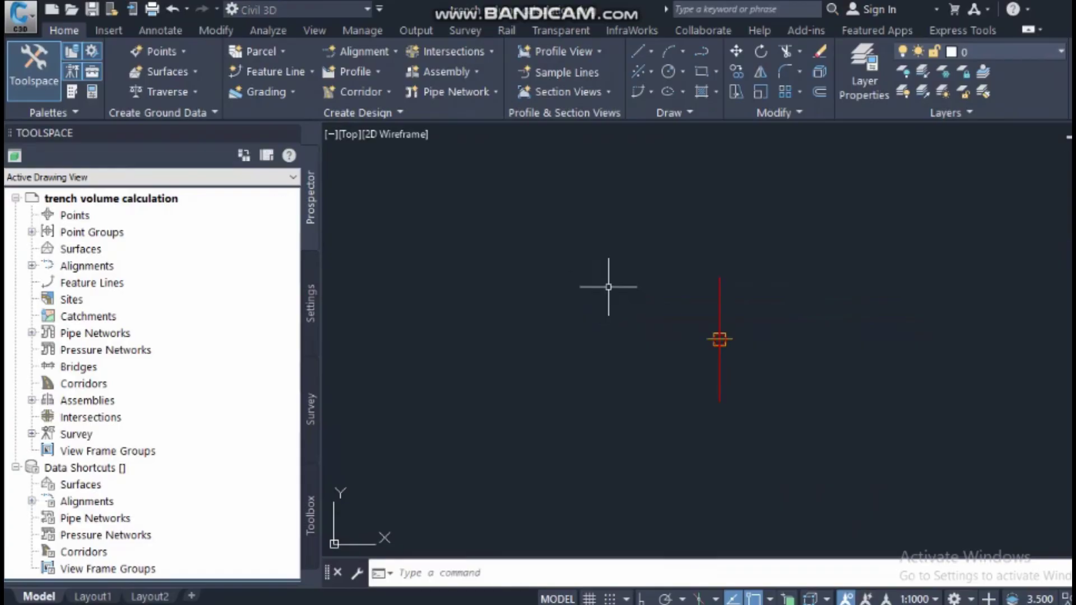
pyautogui.scroll(4, 740, 342)
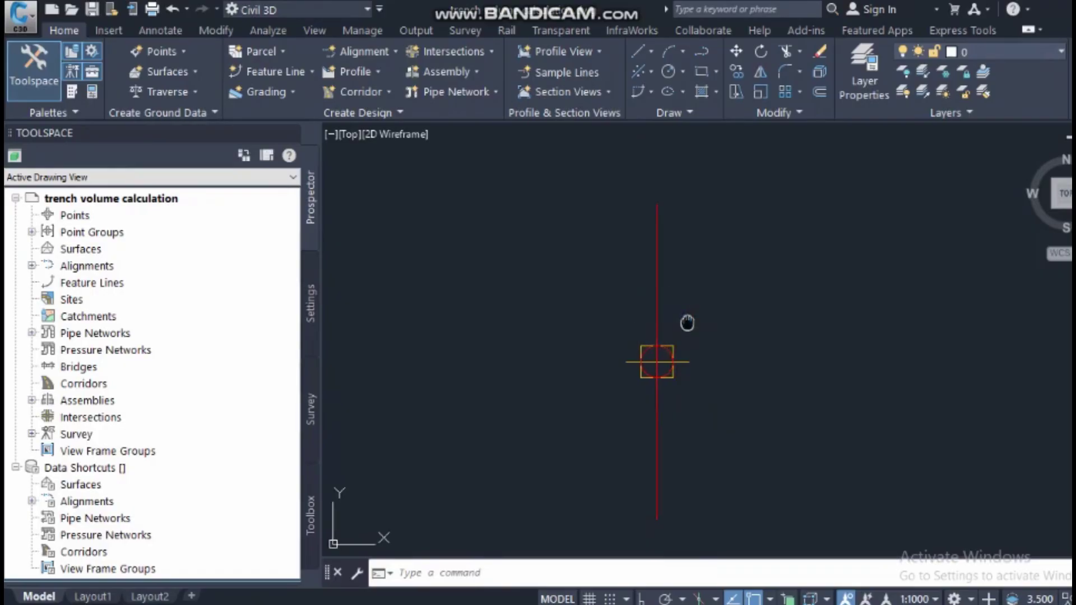
pyautogui.moveTo(687, 319); pyautogui.dragTo(637, 320, button='middle')
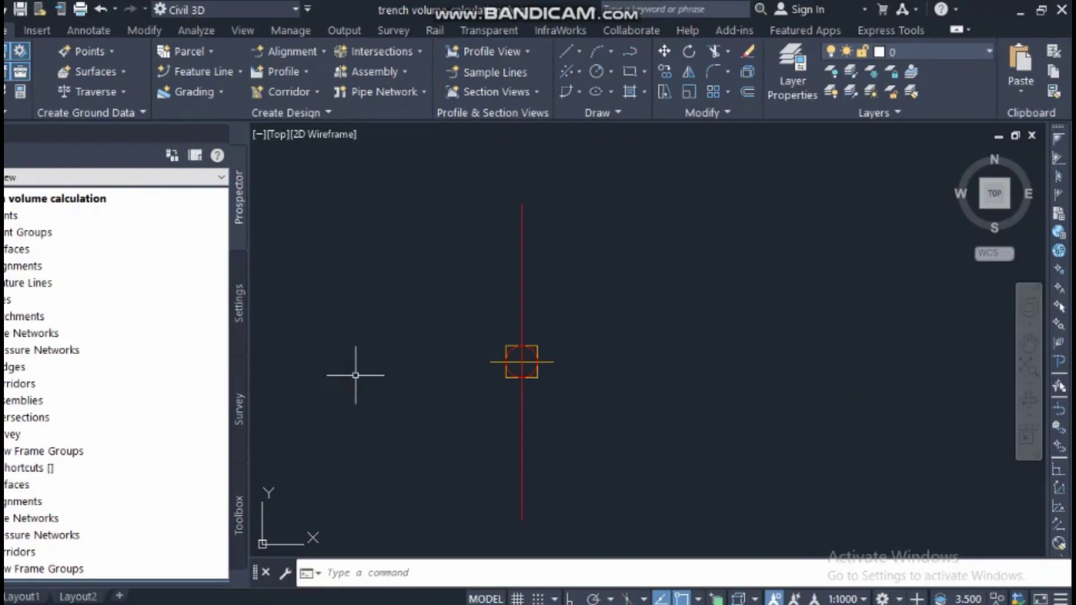
pyautogui.moveTo(519, 364); pyautogui.dragTo(533, 367, button='middle')
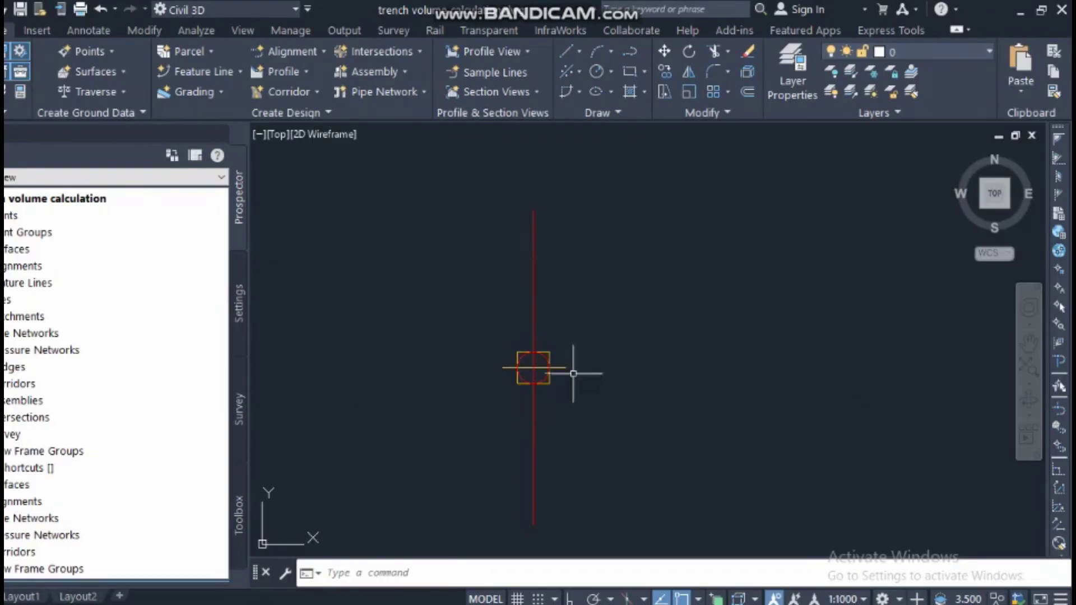
pyautogui.click(534, 299)
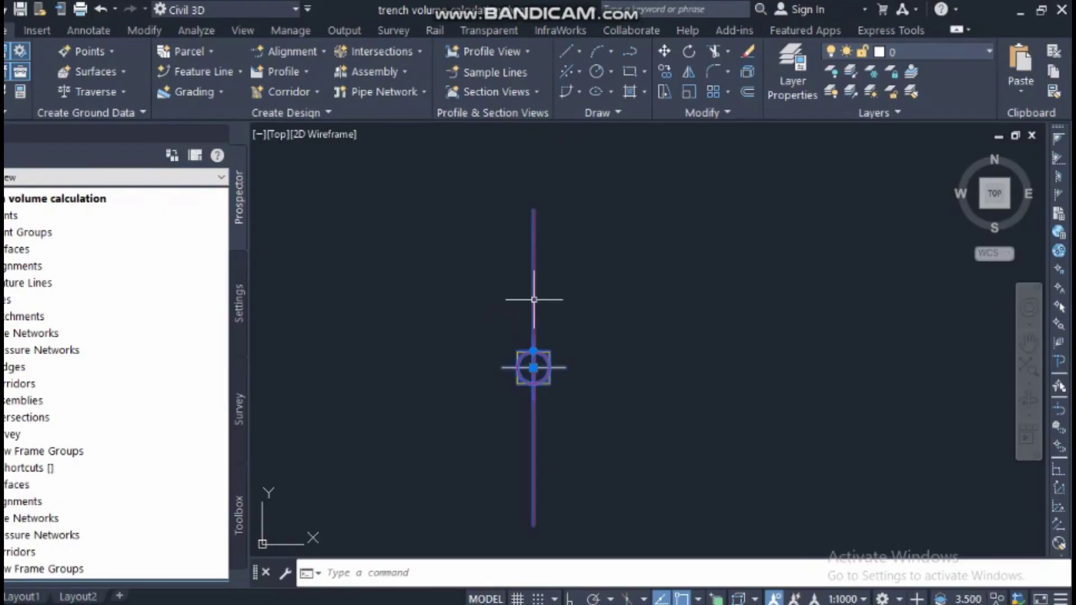
pyautogui.press('Escape')
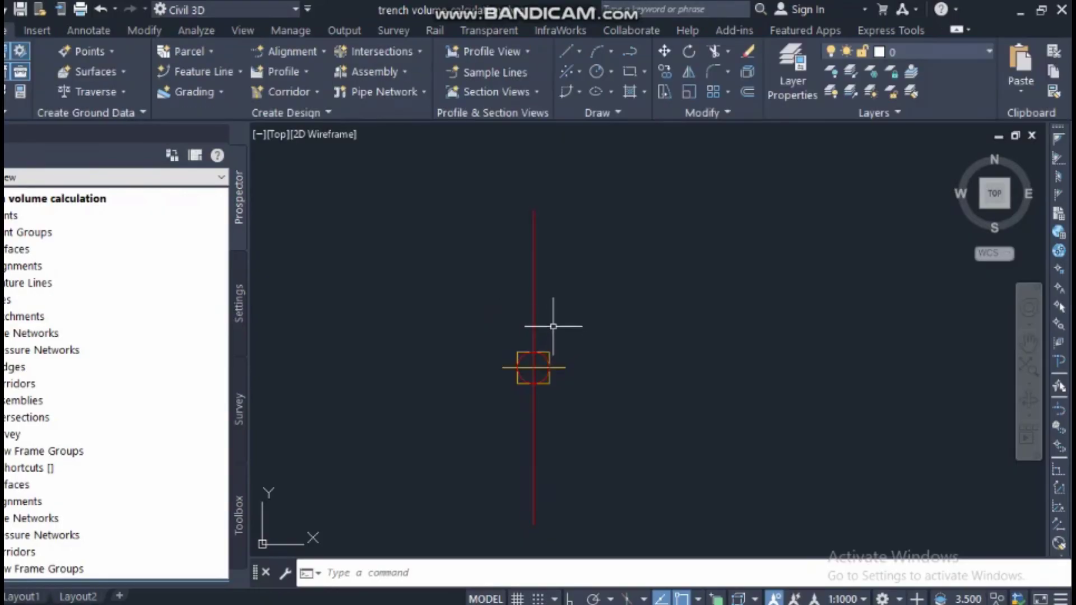
pyautogui.click(534, 314)
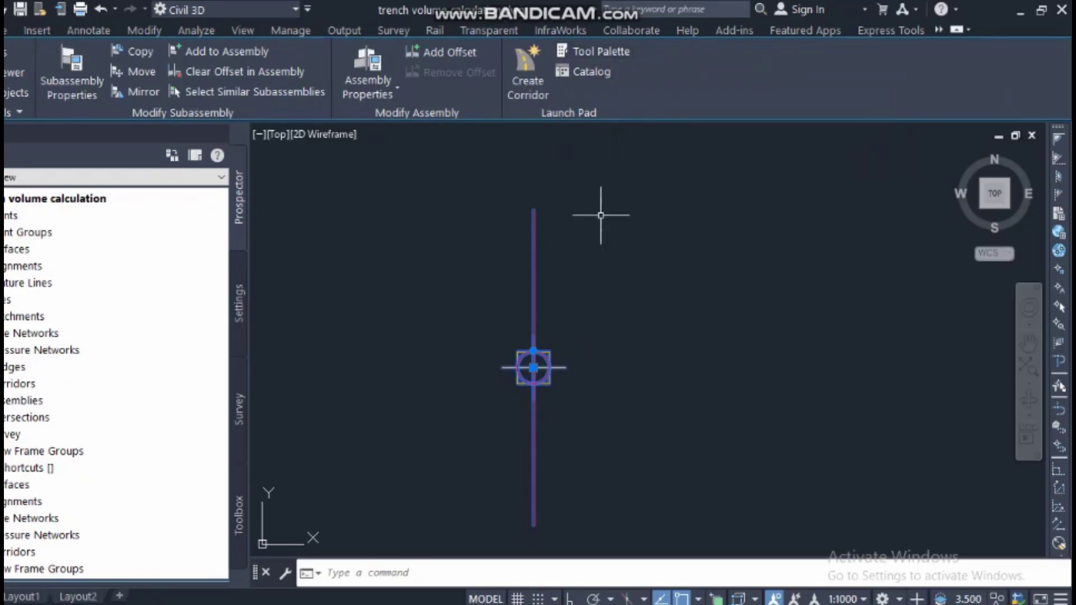
pyautogui.press('Escape')
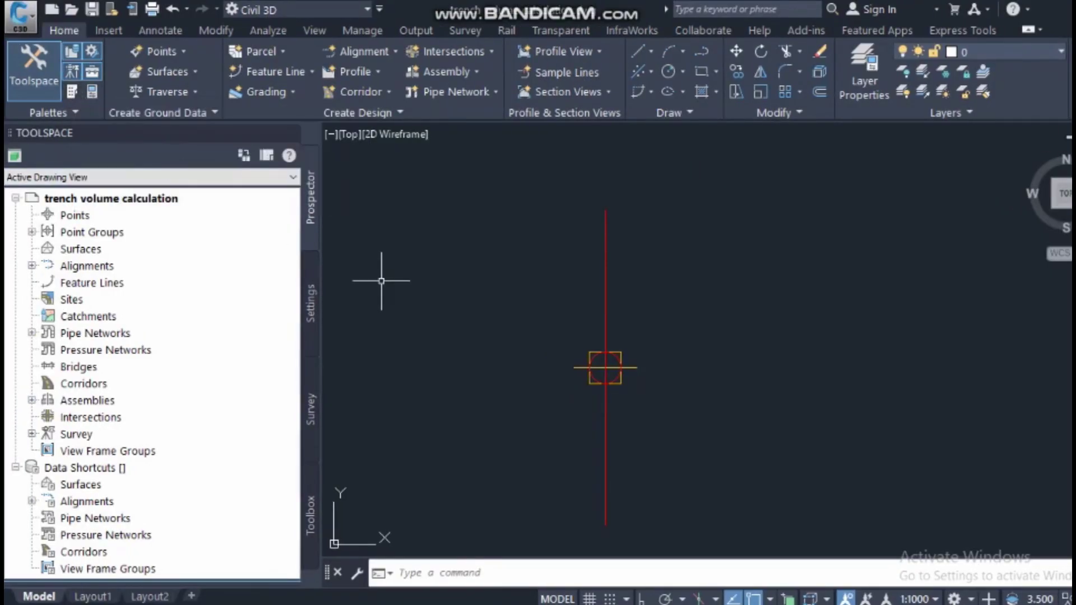
# Step: Display the Civil Metric Subassemblies tool palettes and browse the common and intersection assemblies in the Assemblies set
pyautogui.hotkey('ctrl', '3')
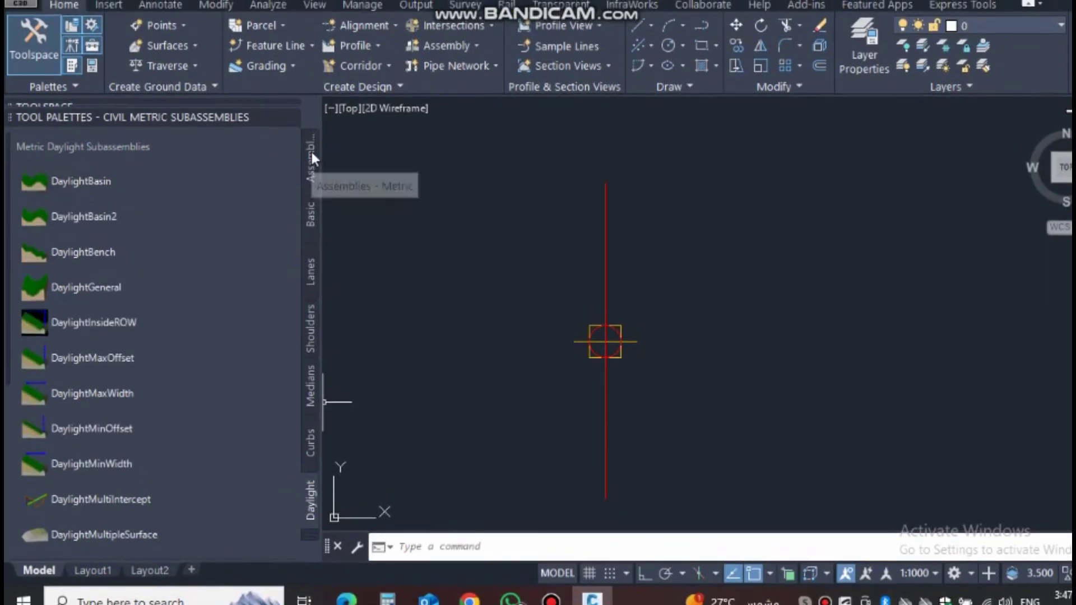
pyautogui.click(310, 150)
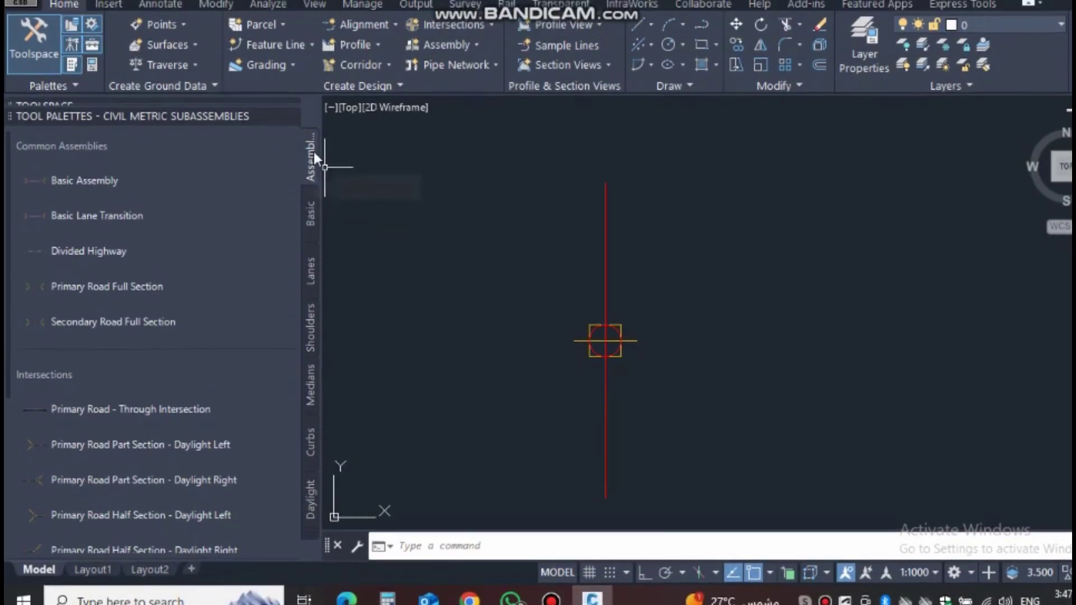
pyautogui.scroll(-3, 25, 180)
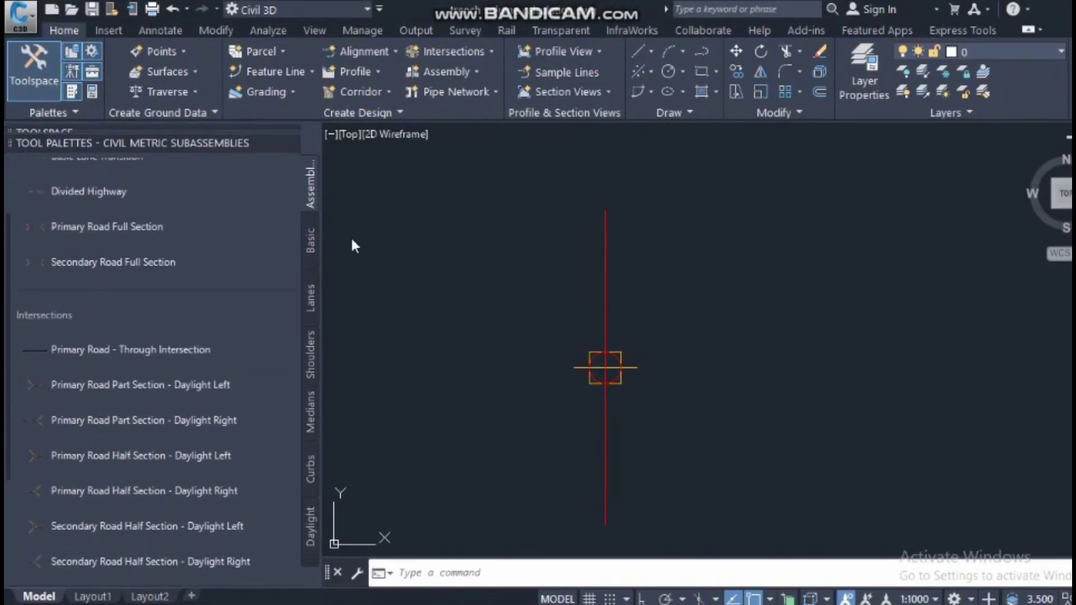
pyautogui.scroll(3, 268, 190)
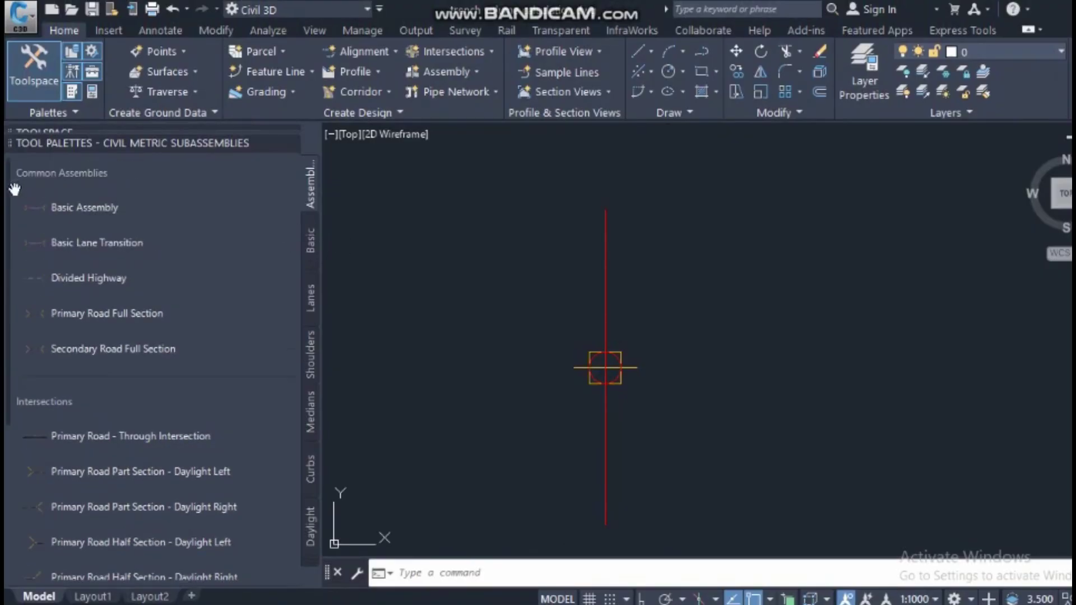
# Step: Browse the intersection assemblies in the metric palette, and move and widen the palette to show the full assembly names
pyautogui.scroll(-3, 14, 189)
pyautogui.scroll(-3, 18, 221)
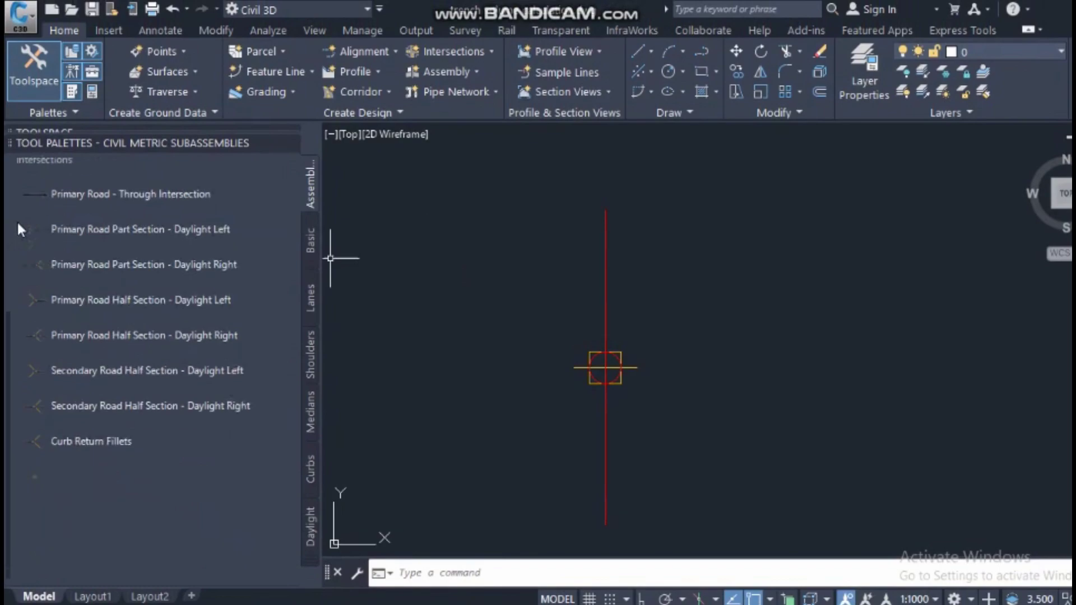
pyautogui.scroll(3, 11, 252)
pyautogui.scroll(4, 17, 201)
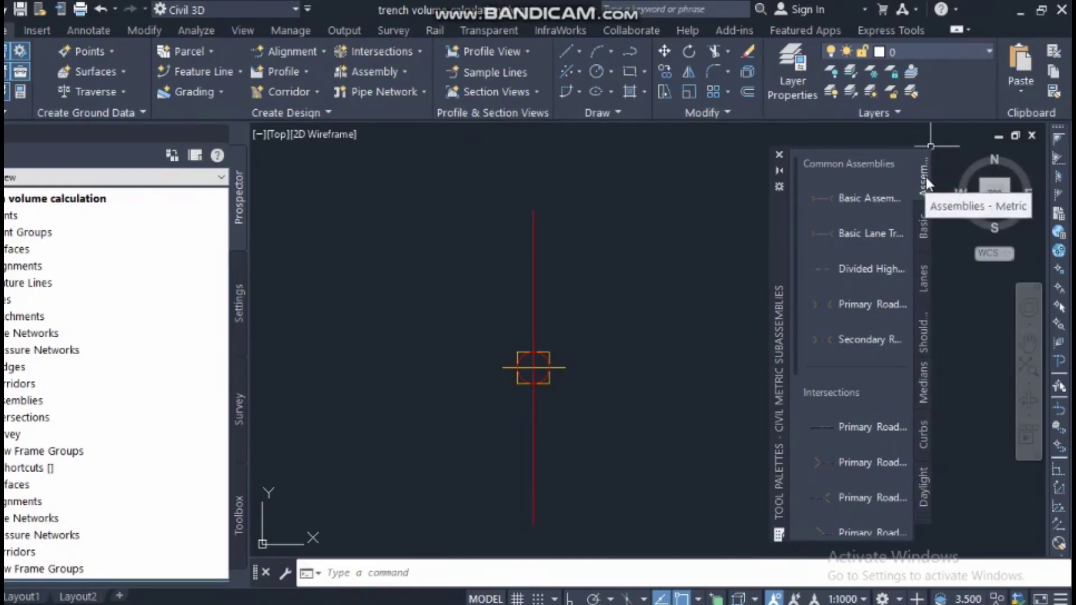
pyautogui.moveTo(775, 217); pyautogui.dragTo(637, 197)
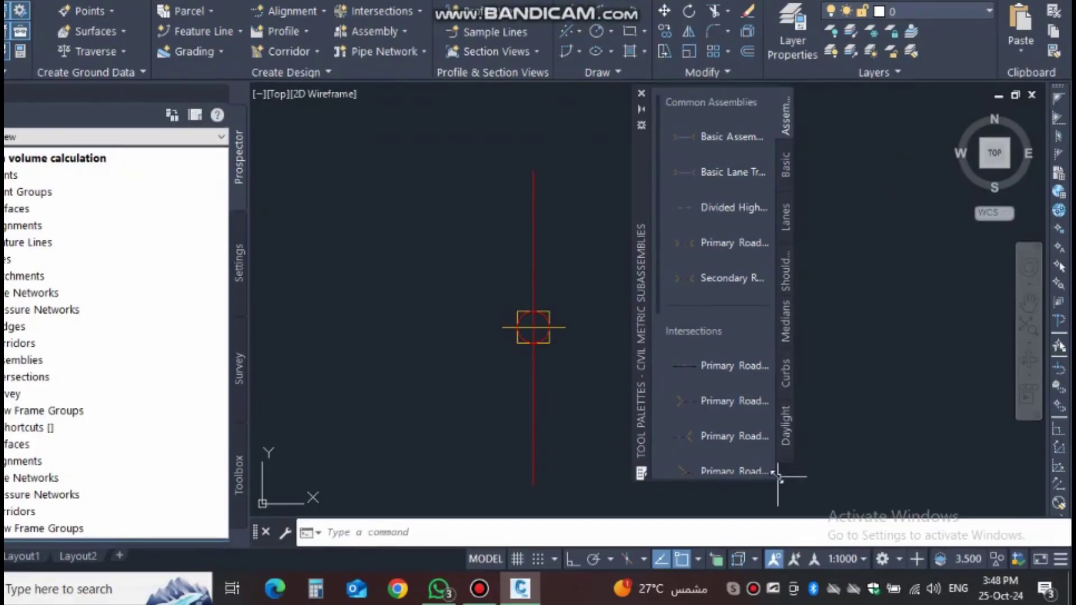
pyautogui.moveTo(778, 477); pyautogui.dragTo(918, 489)
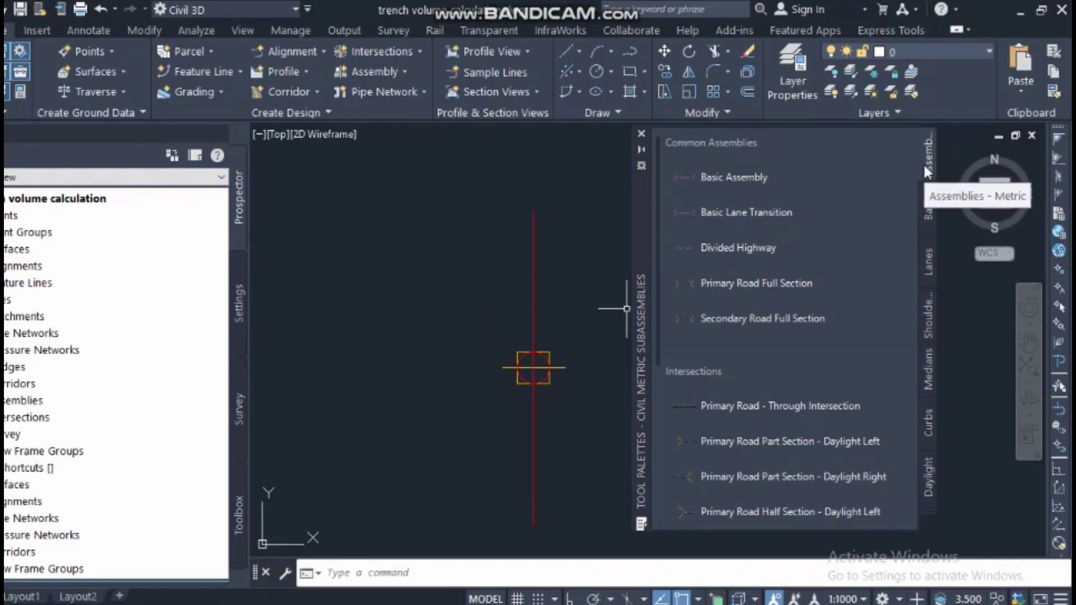
# Step: Place the ready-made Basic Assembly in the empty area above the main road baseline and dismiss the Panorama window
pyautogui.click(736, 176)
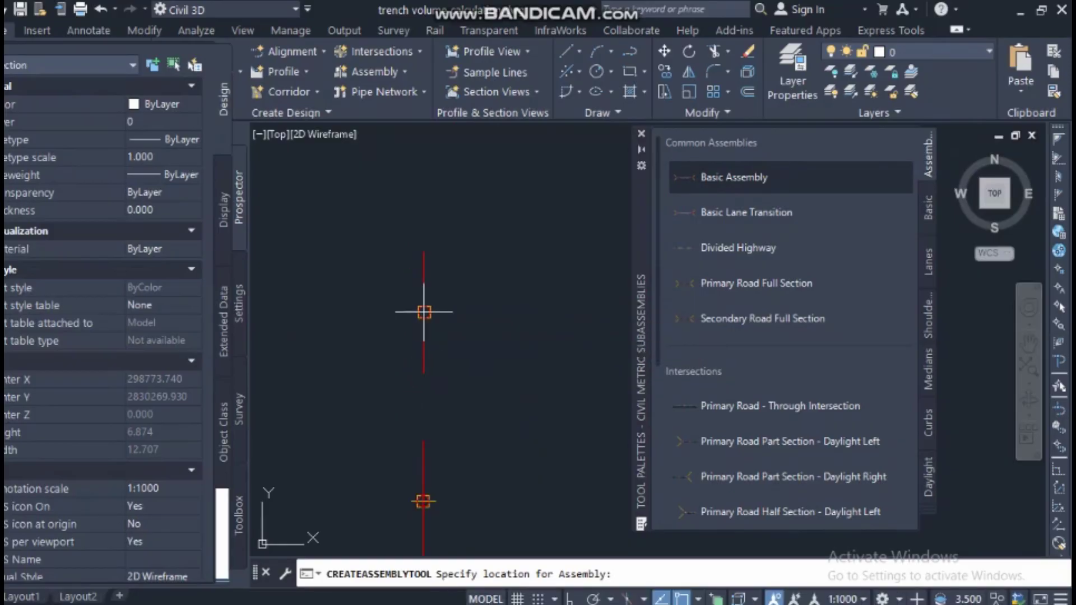
pyautogui.click(424, 312)
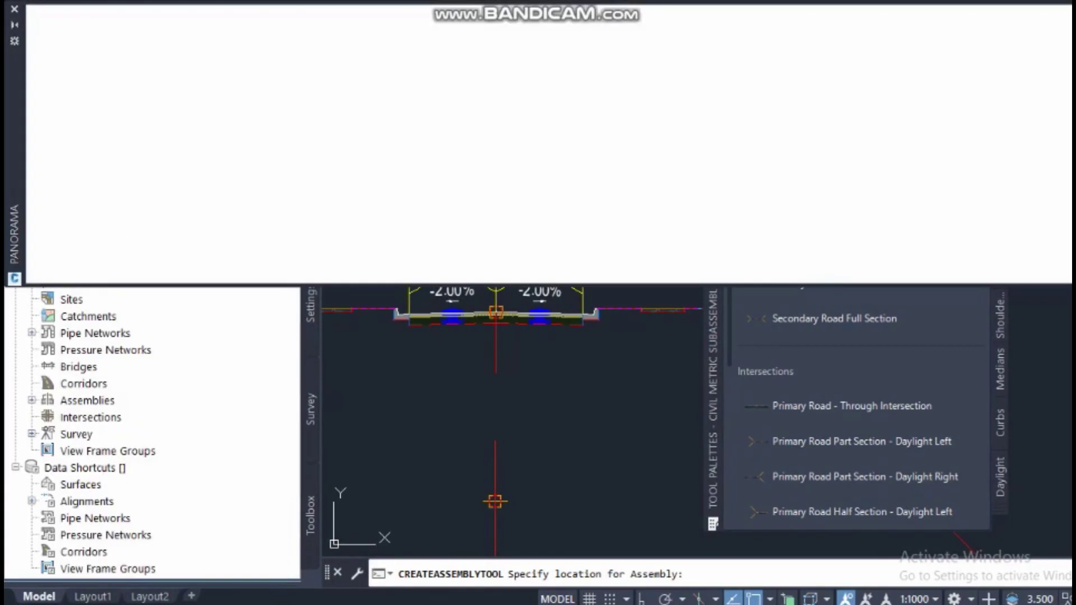
pyautogui.click(14, 10)
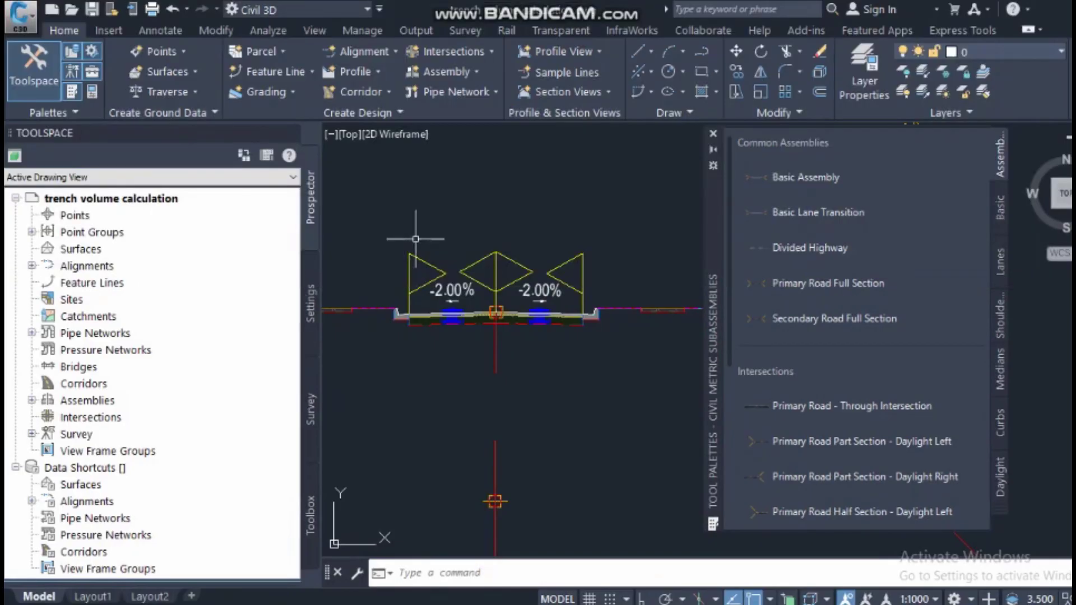
pyautogui.scroll(4, 482, 337)
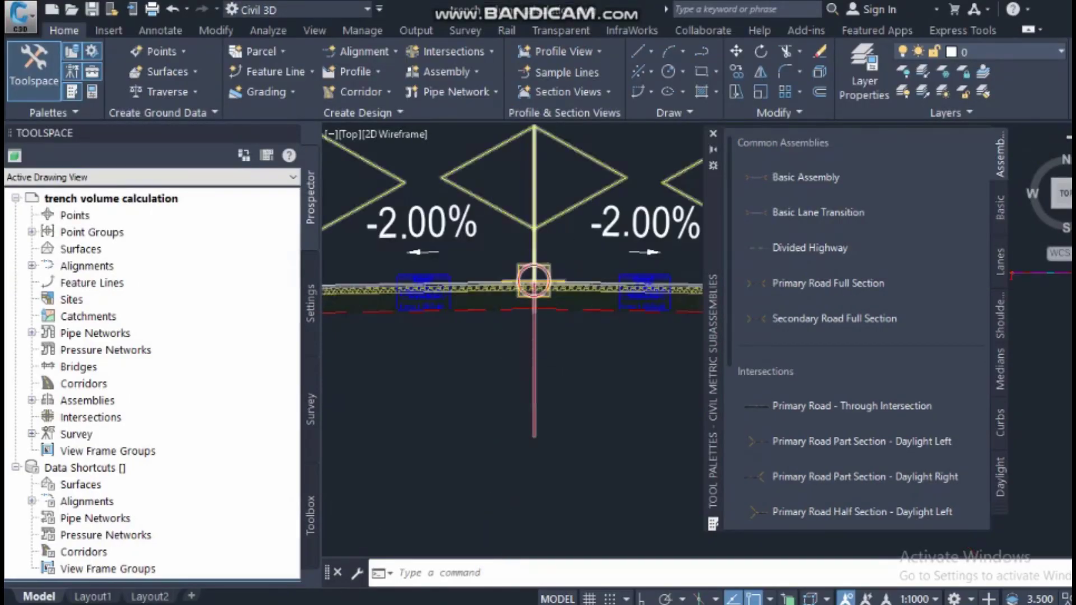
pyautogui.scroll(-3, 555, 348)
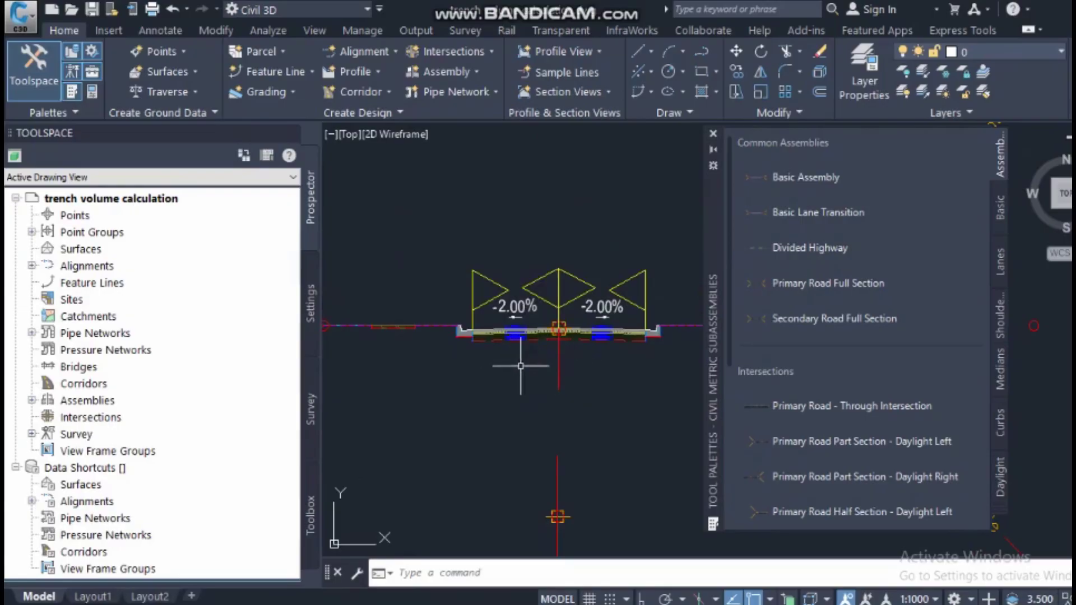
pyautogui.moveTo(512, 365); pyautogui.dragTo(464, 356, button='middle')
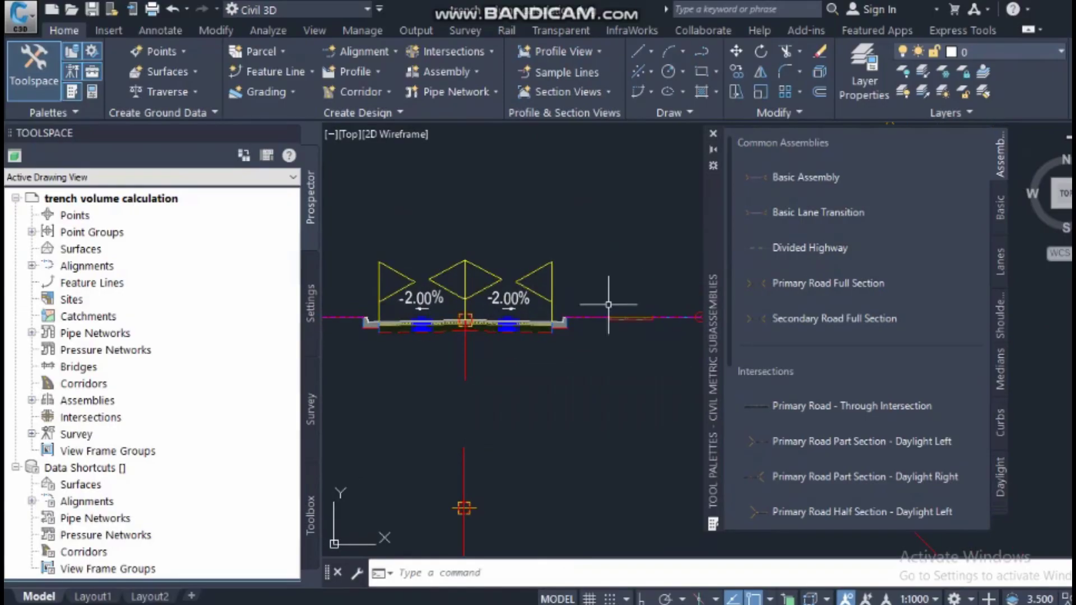
# Step: Review the input parameters of the right lane subassembly in the Basic Assembly and close its properties unchanged
pyautogui.click(460, 350)
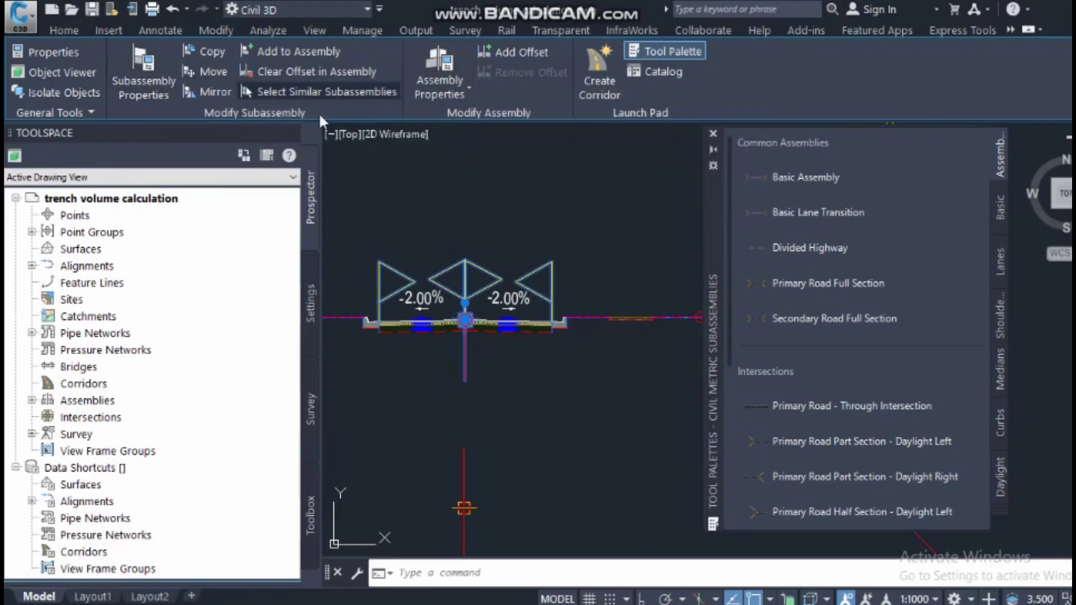
pyautogui.click(162, 79)
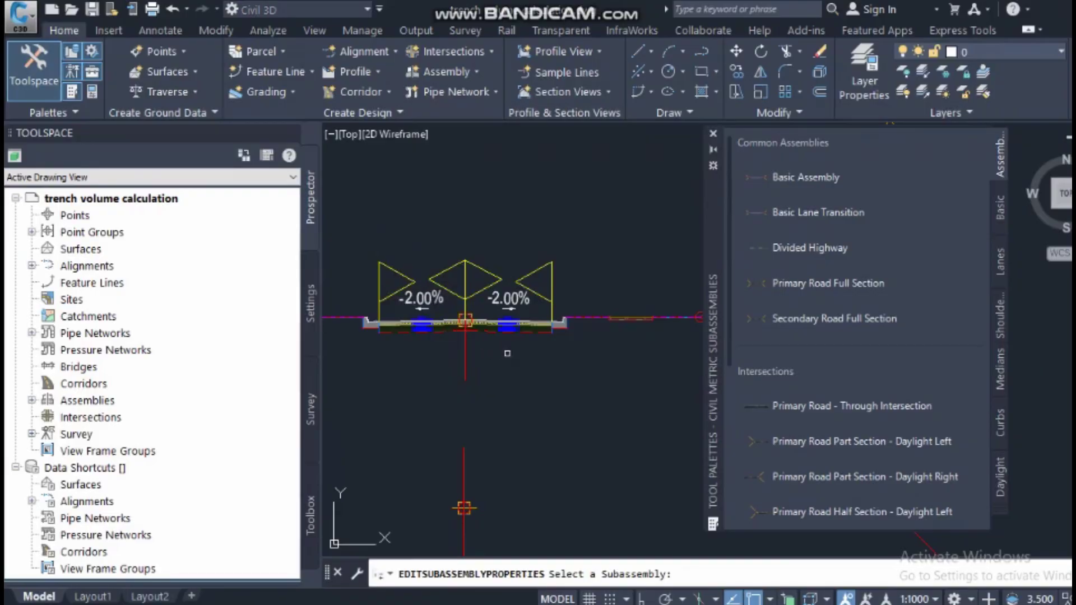
pyautogui.scroll(4, 517, 343)
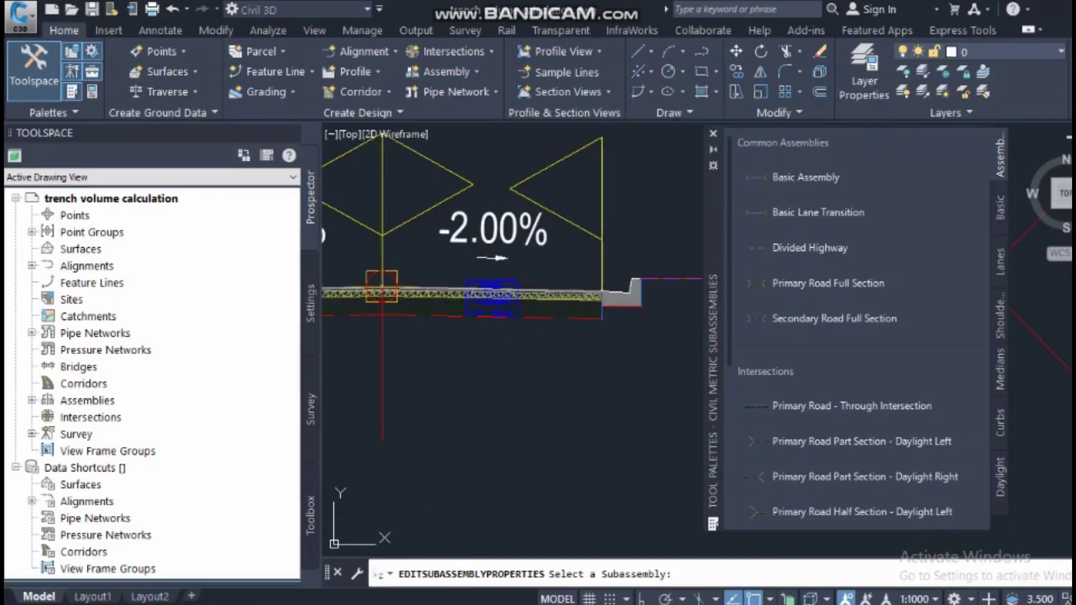
pyautogui.click(492, 297)
pyautogui.click(111, 69)
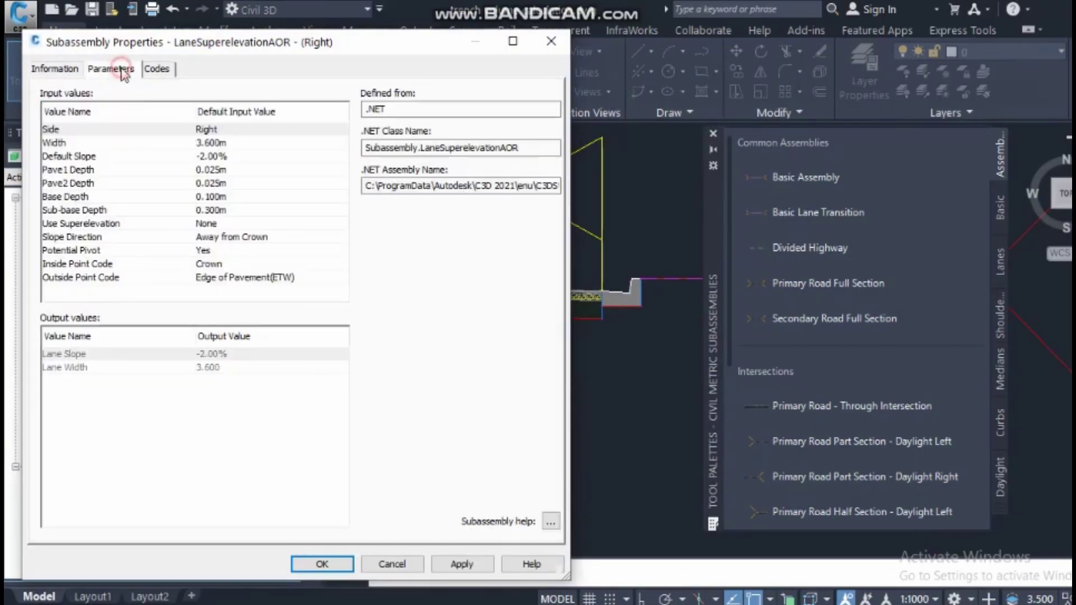
pyautogui.click(54, 69)
pyautogui.click(116, 70)
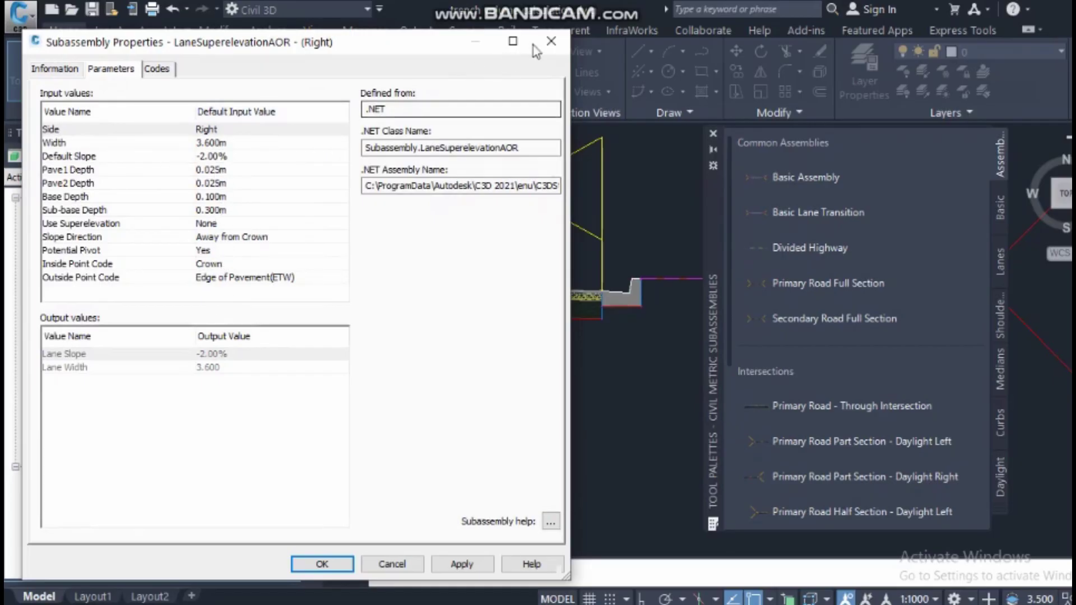
pyautogui.click(551, 41)
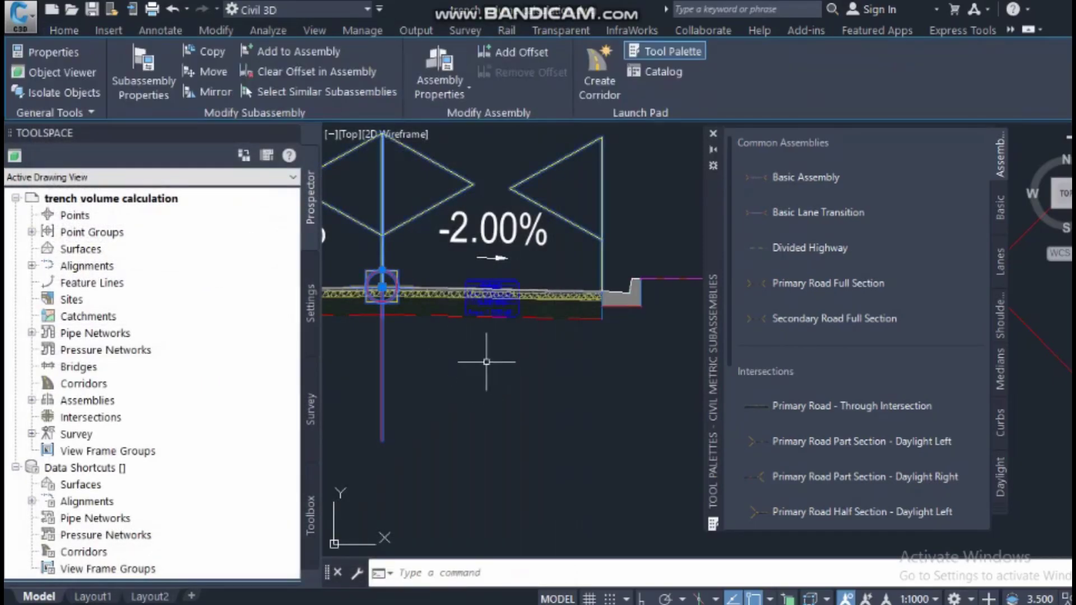
pyautogui.scroll(-4, 482, 362)
pyautogui.press('Escape')
# Step: Set the Basic Assembly's object style to Basic in its assembly properties
pyautogui.scroll(6, 470, 305)
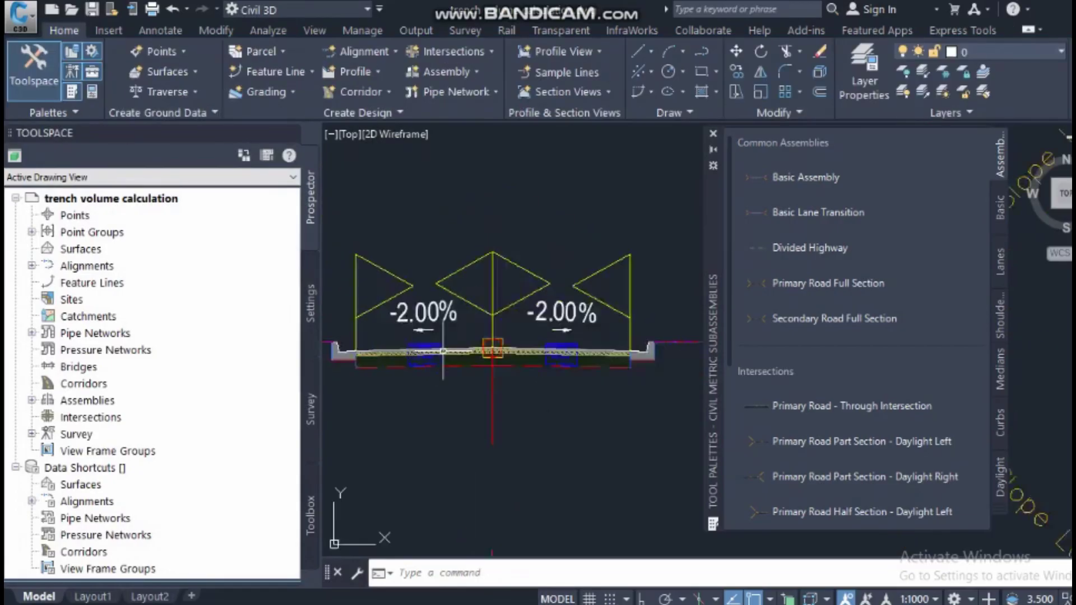
pyautogui.scroll(-3, 561, 353)
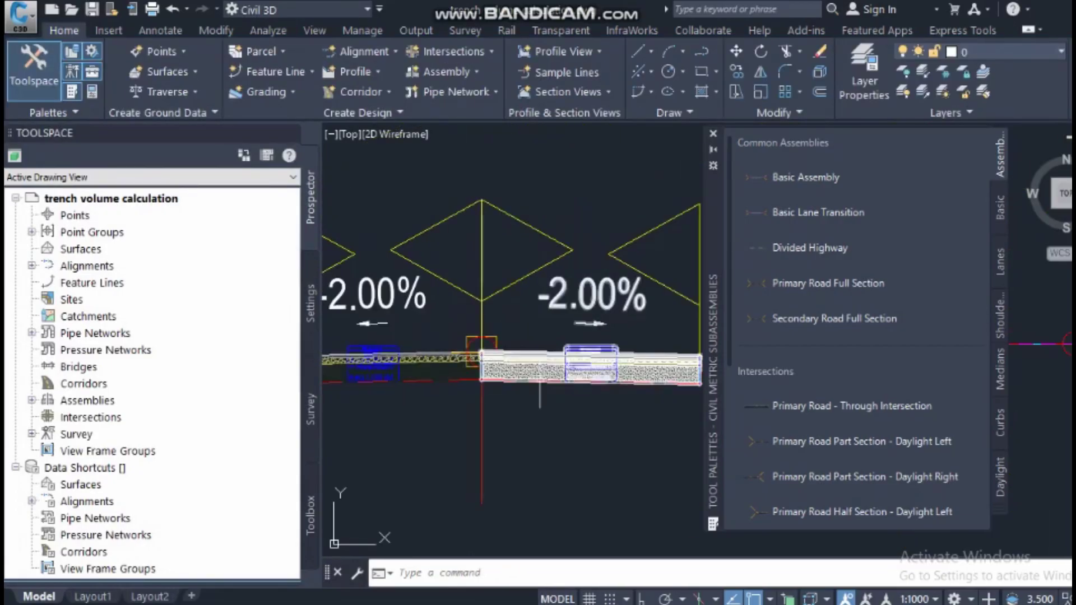
pyautogui.scroll(-2, 583, 379)
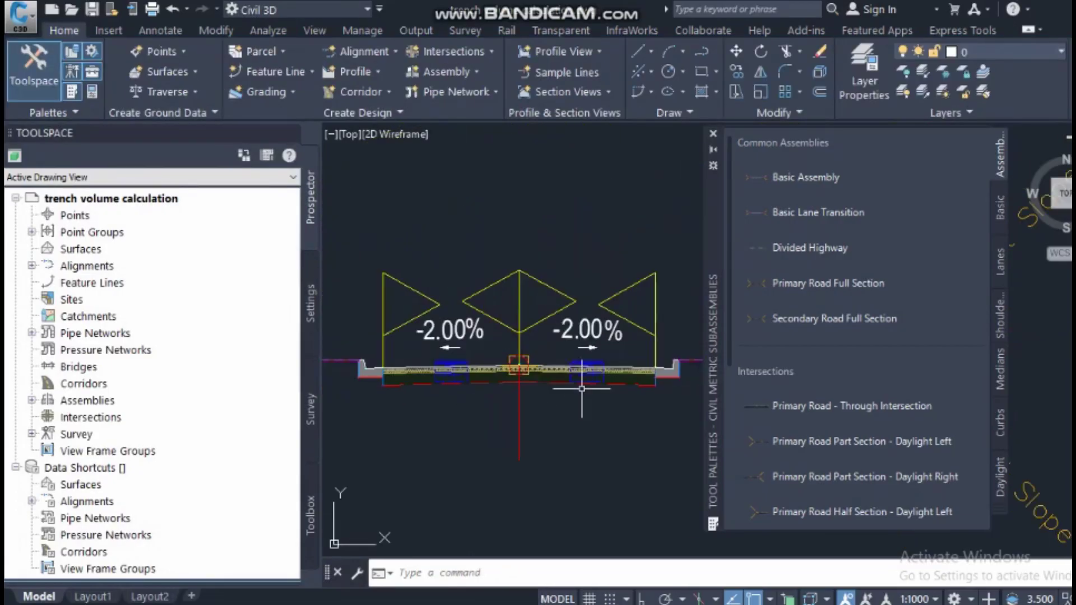
pyautogui.click(521, 406)
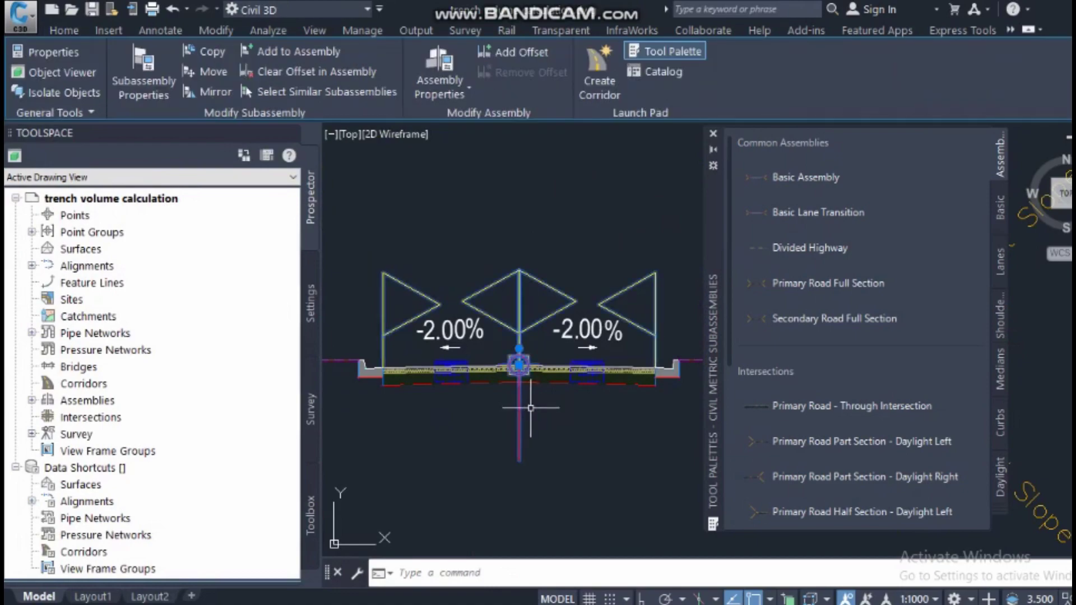
pyautogui.click(455, 88)
pyautogui.click(457, 79)
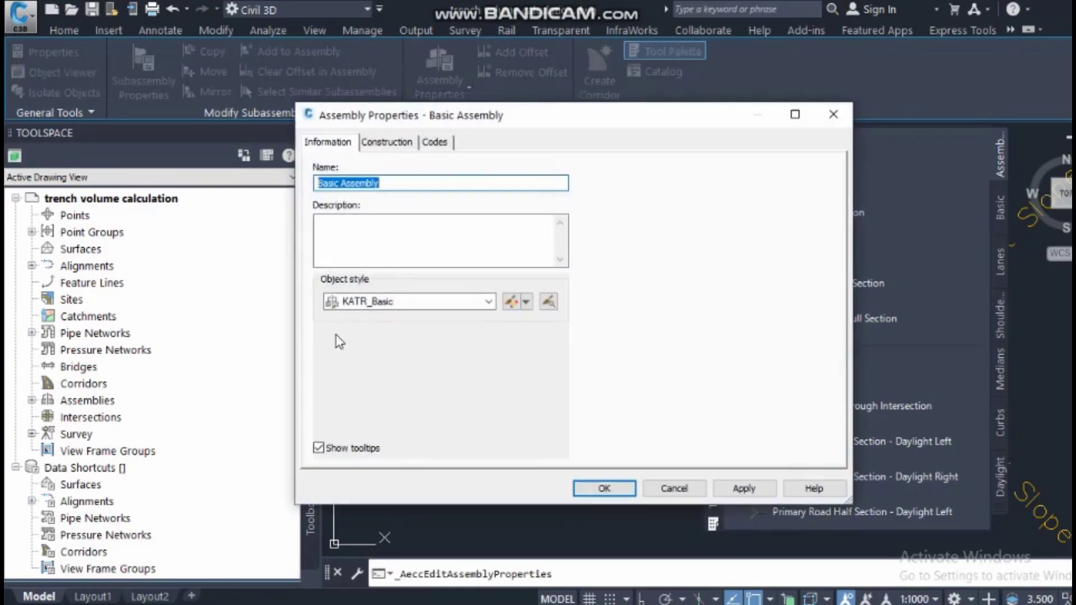
pyautogui.click(488, 302)
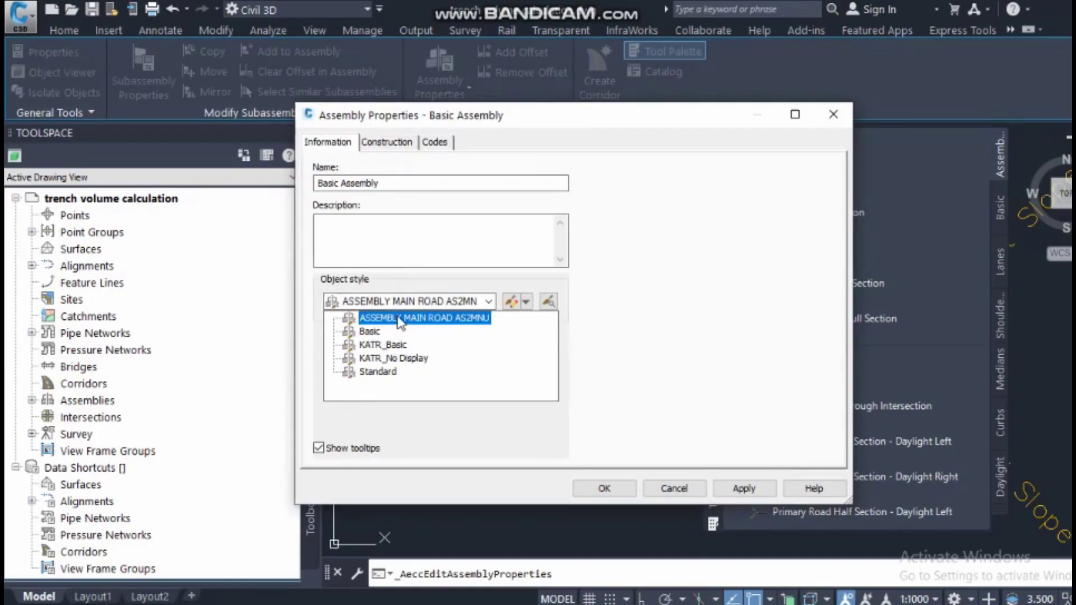
pyautogui.click(368, 331)
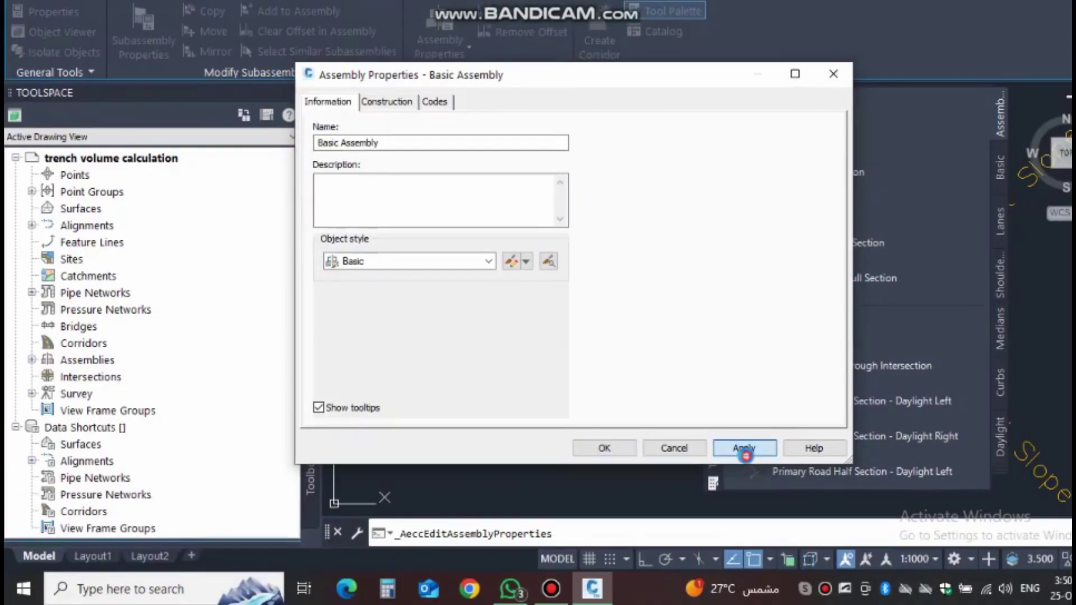
pyautogui.click(744, 488)
pyautogui.click(608, 488)
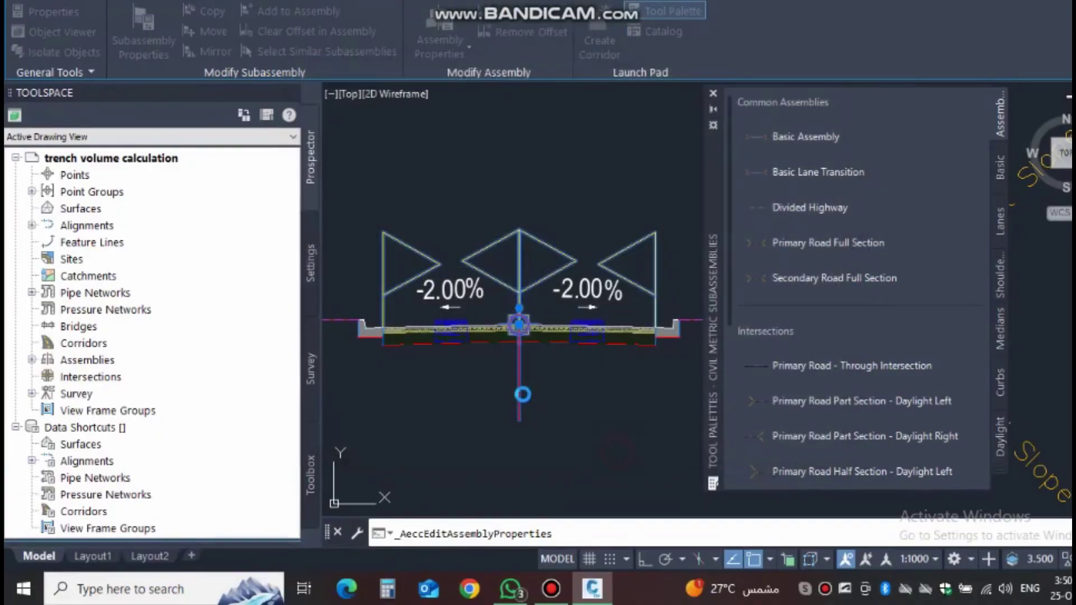
pyautogui.press('Escape')
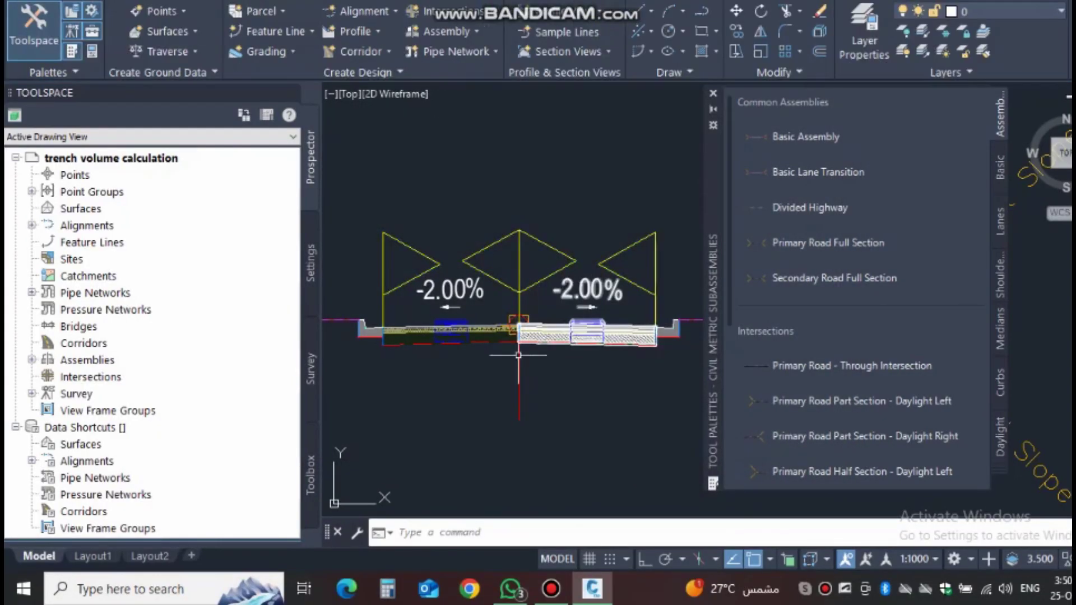
# Step: Set the Basic Assembly's code set style to View-Edit in its object properties
pyautogui.click(546, 374)
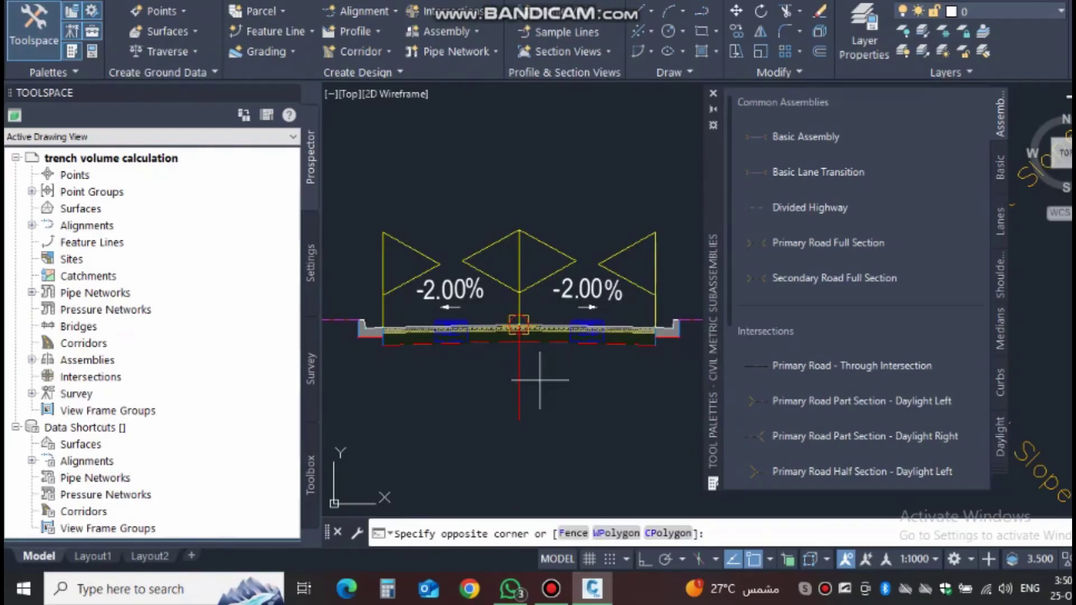
pyautogui.click(504, 359)
pyautogui.hotkey('ctrl', '1')
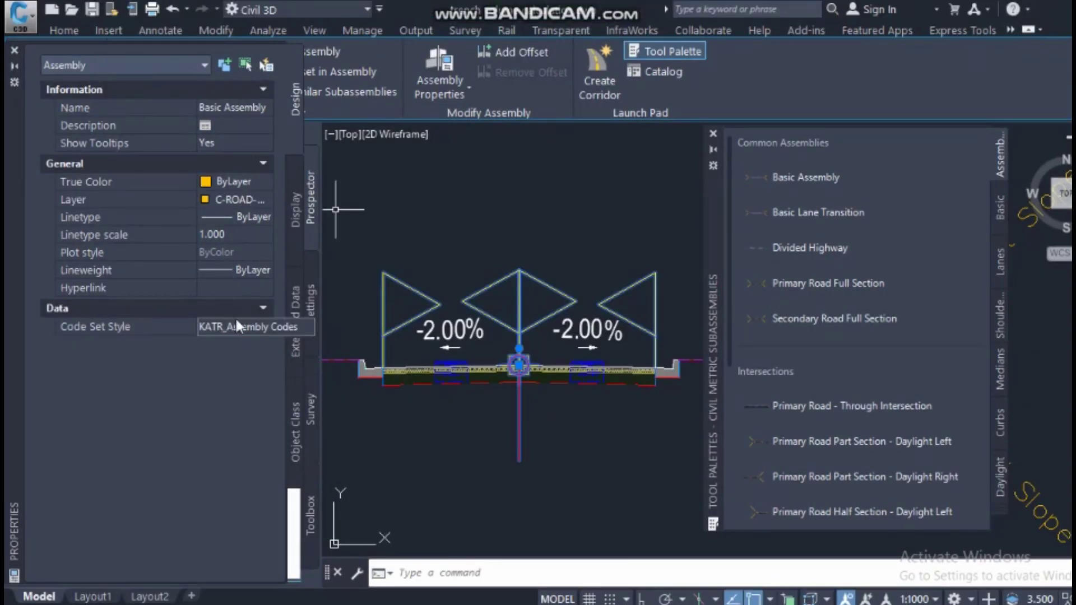
pyautogui.click(267, 326)
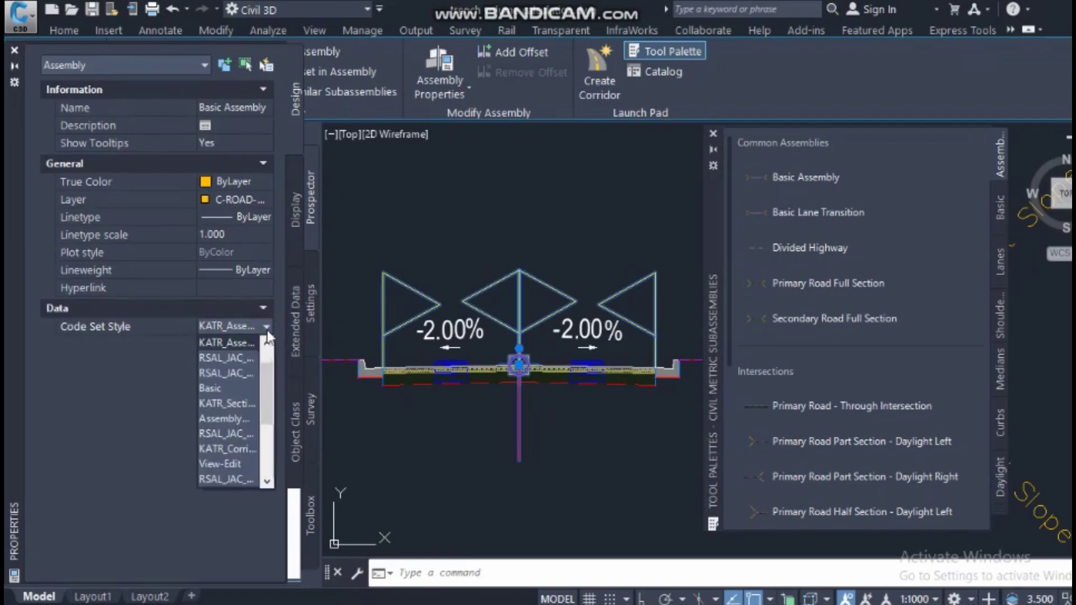
pyautogui.click(267, 326)
pyautogui.click(234, 326)
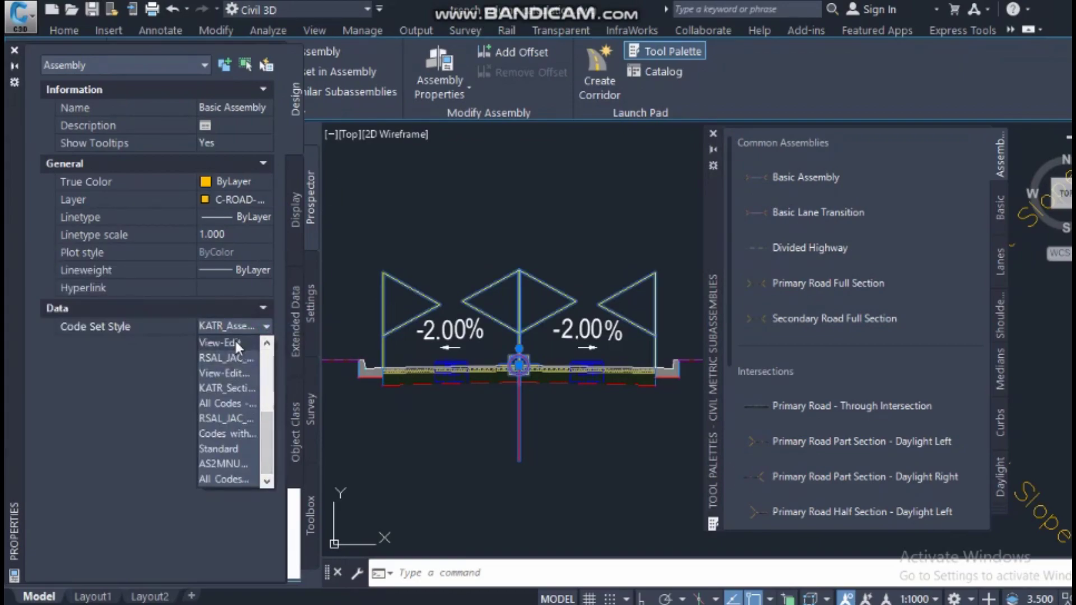
pyautogui.click(235, 345)
# Step: Set the drawing's annotation scale to 1:200 and inspect the slope and offset labels on the Basic Assembly
pyautogui.scroll(-3, 574, 379)
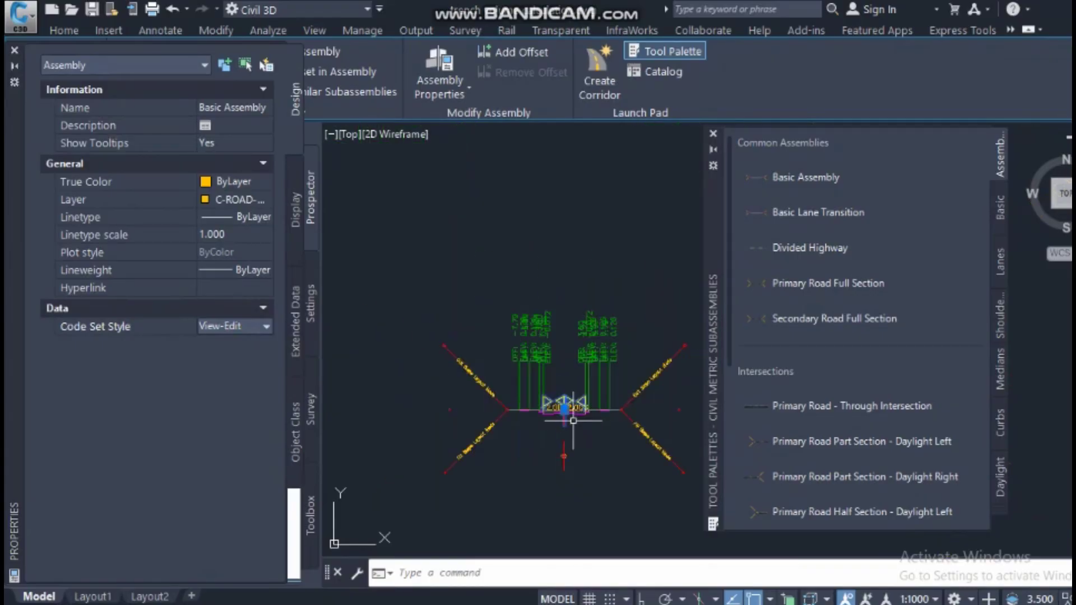
pyautogui.scroll(3, 574, 379)
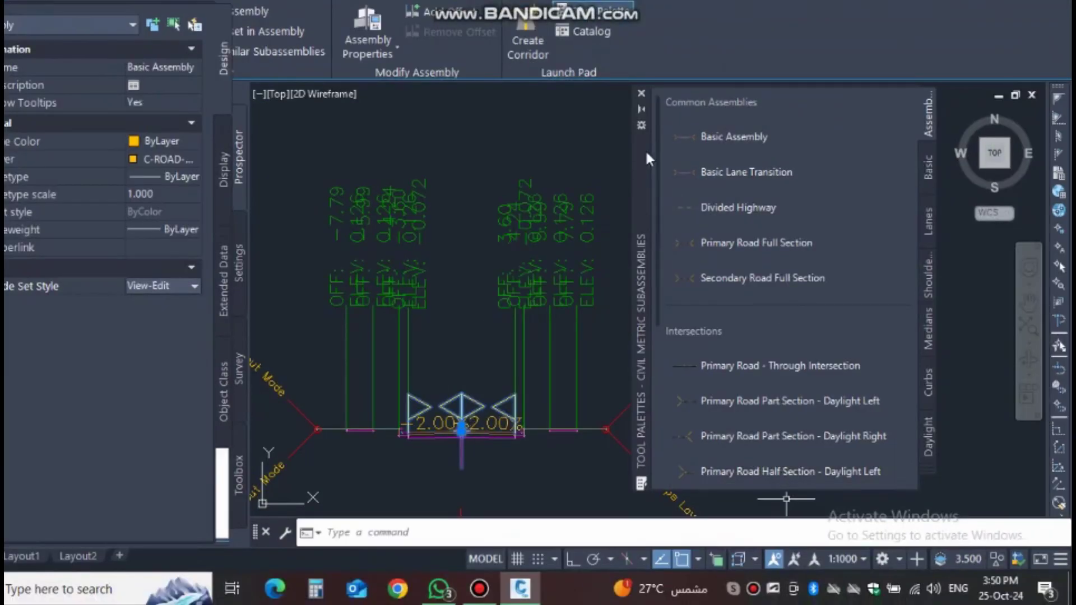
pyautogui.click(852, 559)
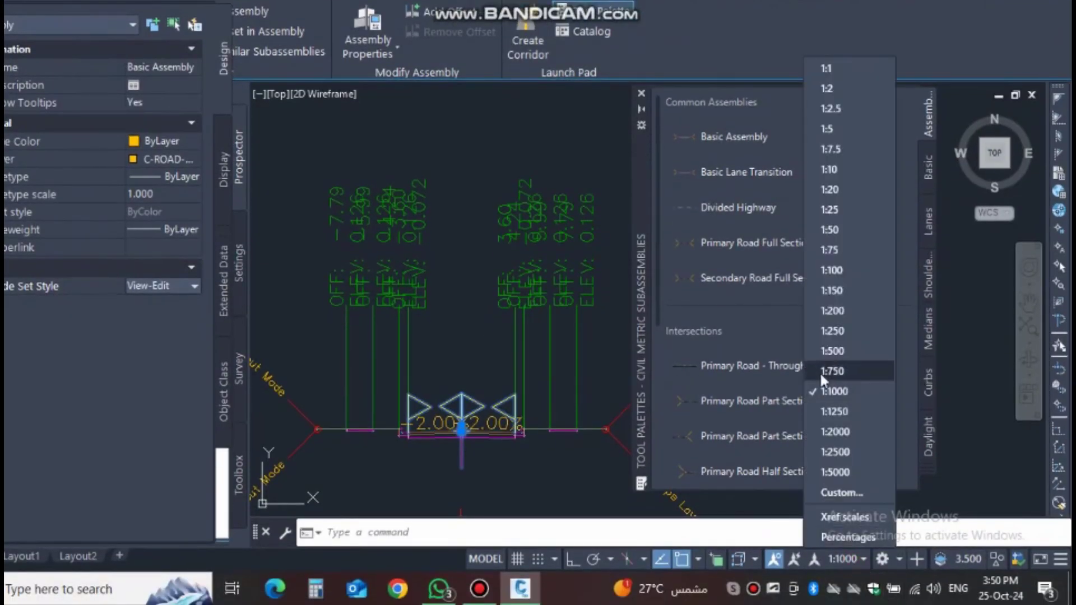
pyautogui.click(842, 313)
pyautogui.press('Escape')
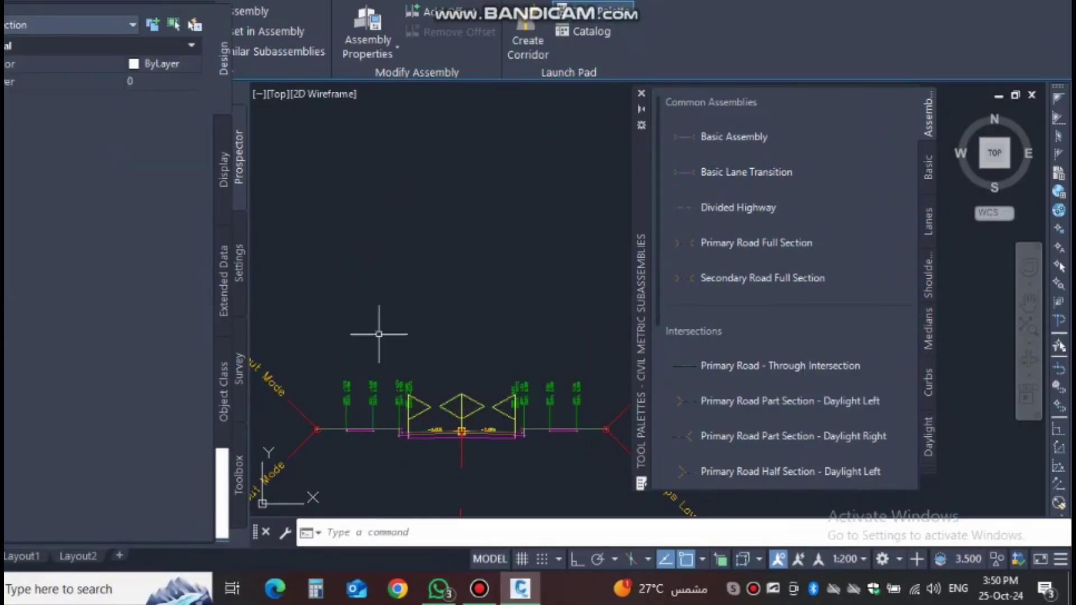
pyautogui.scroll(4, 506, 446)
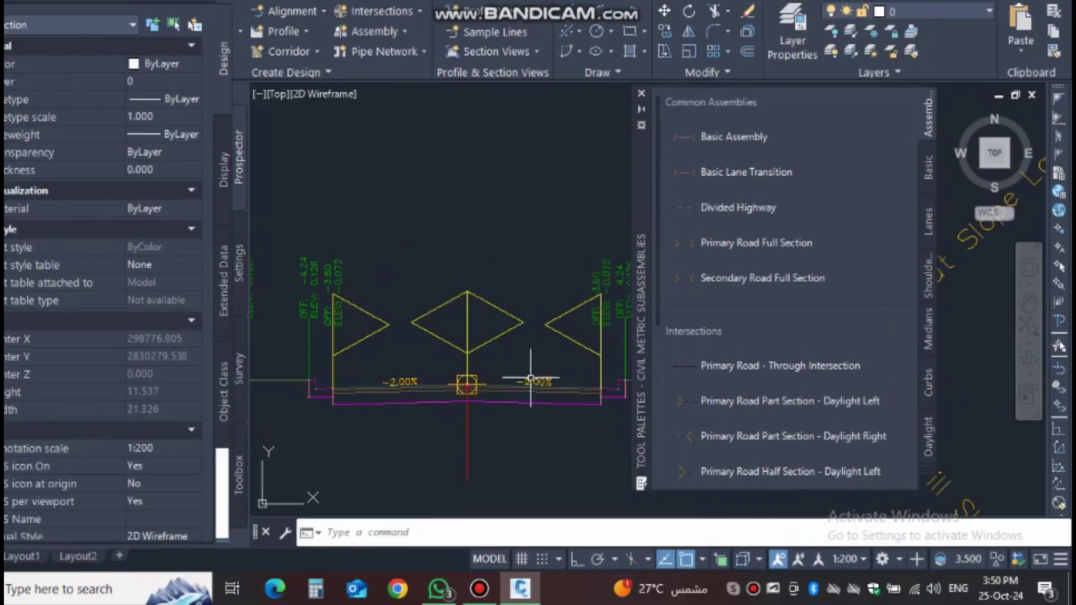
pyautogui.scroll(3, 425, 383)
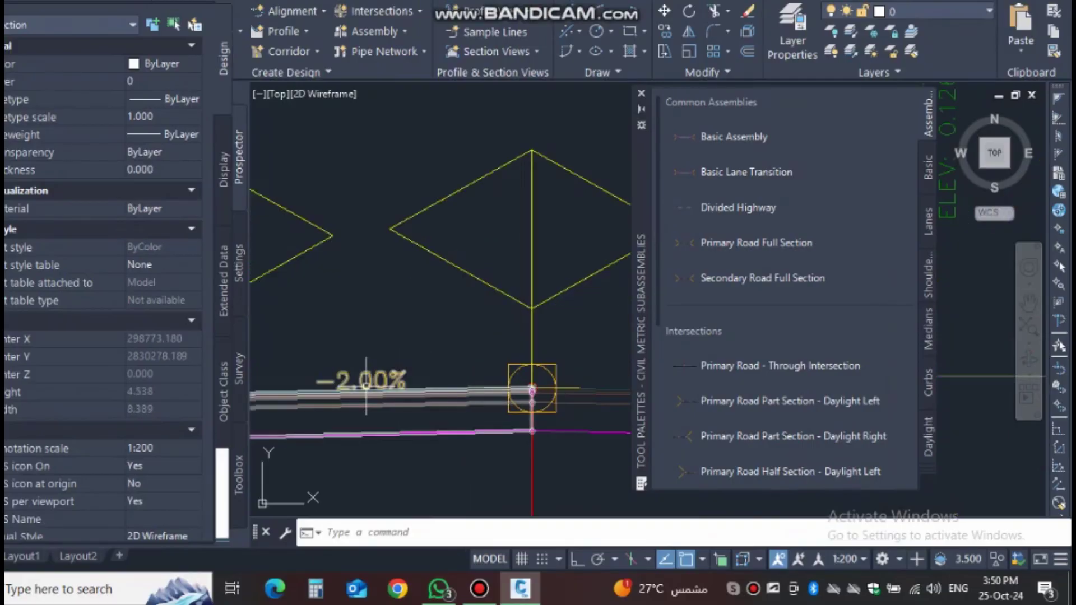
# Step: Examine the left lane's slope and offset labels and the marker points where the lane meets the curb
pyautogui.scroll(-1, 366, 384)
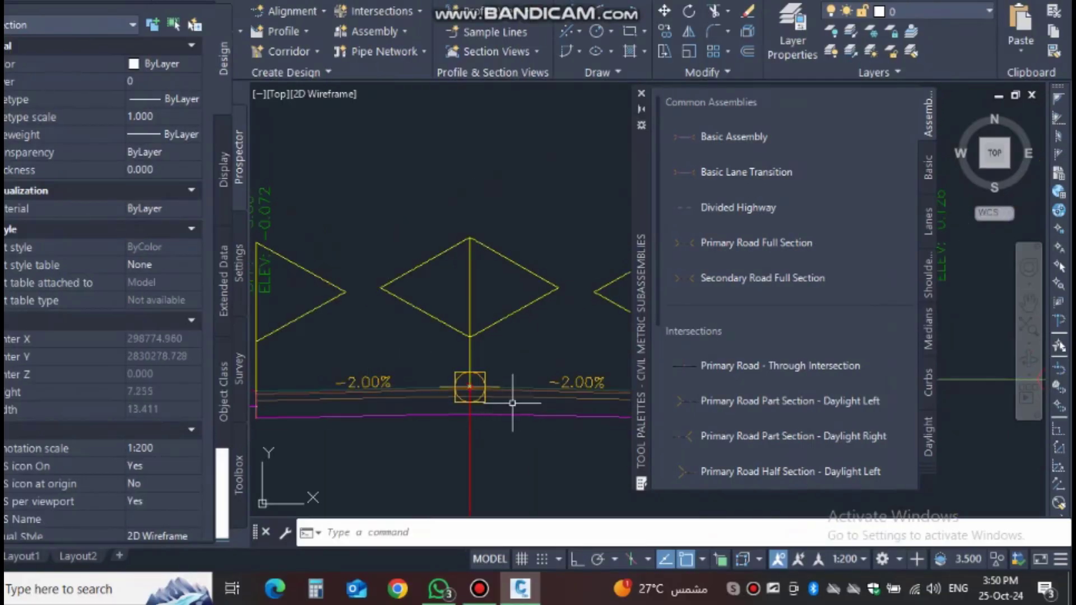
pyautogui.scroll(-4, 512, 402)
pyautogui.scroll(3, 497, 377)
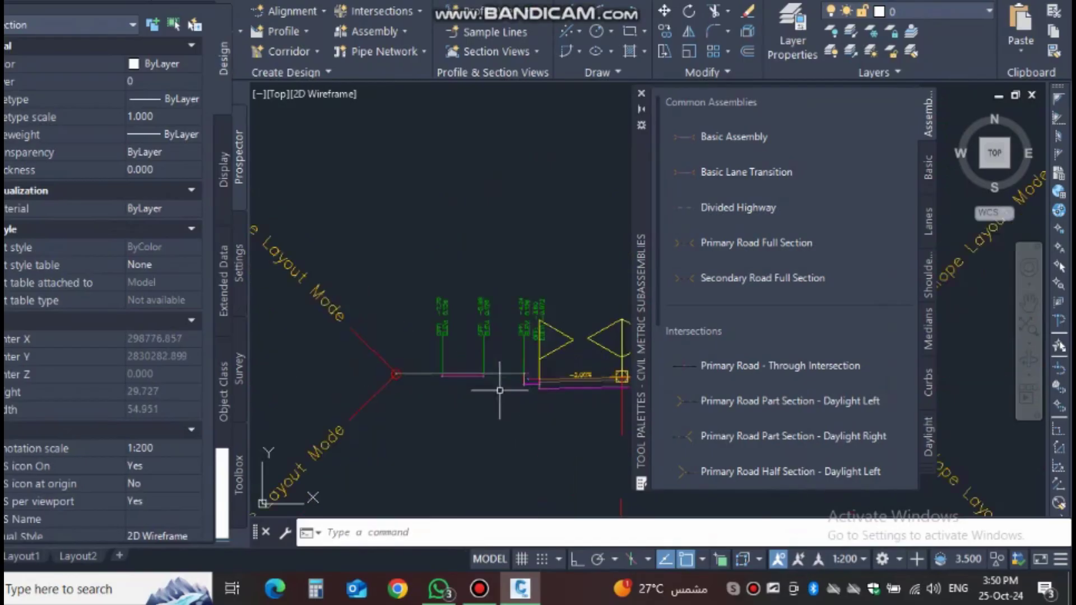
pyautogui.scroll(2, 454, 347)
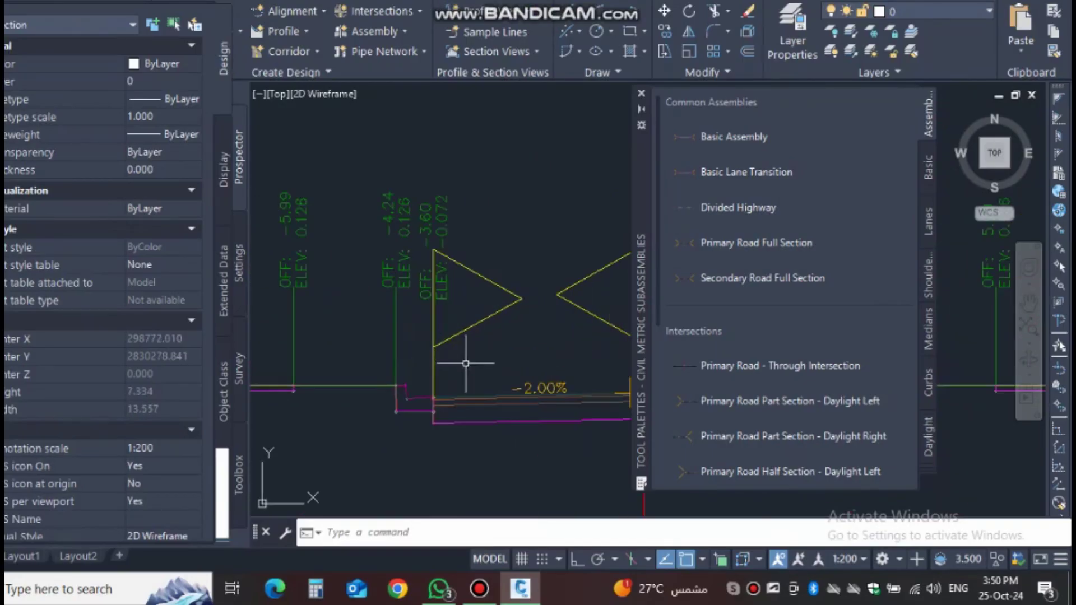
pyautogui.moveTo(329, 257)
pyautogui.mouseDown(button='middle')
pyautogui.moveTo(448, 284)
pyautogui.moveTo(409, 356)
pyautogui.moveTo(460, 386)
pyautogui.mouseUp(button='middle')
pyautogui.scroll(6, 463, 365)
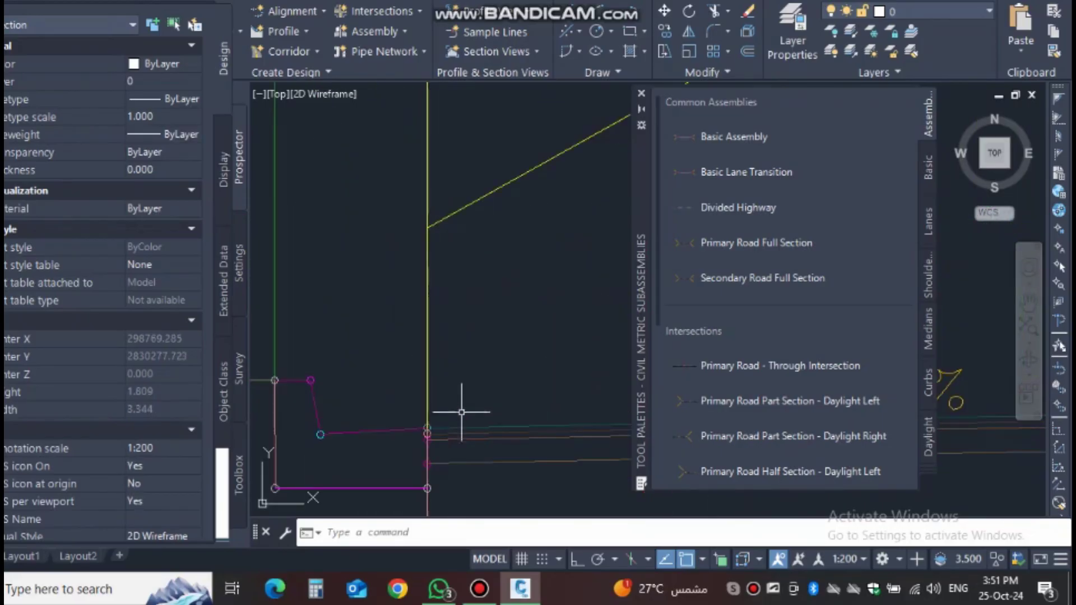
pyautogui.scroll(4, 431, 426)
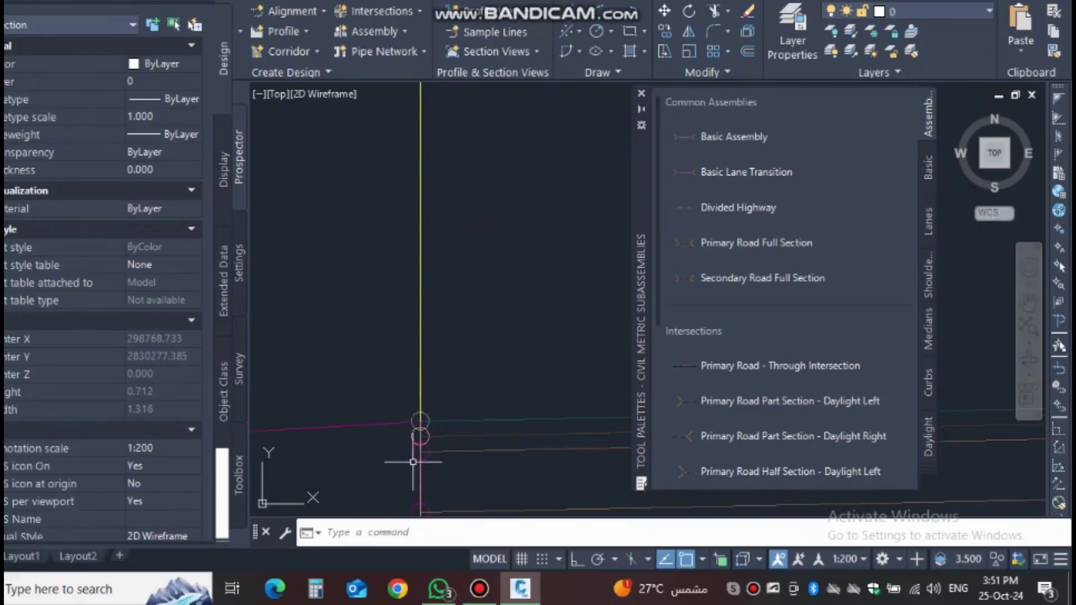
pyautogui.moveTo(413, 440); pyautogui.dragTo(377, 375, button='middle')
# Step: Close the subassembly tool palette and check the right lane subassembly's link codes near the assembly centerline
pyautogui.click(641, 134)
pyautogui.scroll(-5, 552, 300)
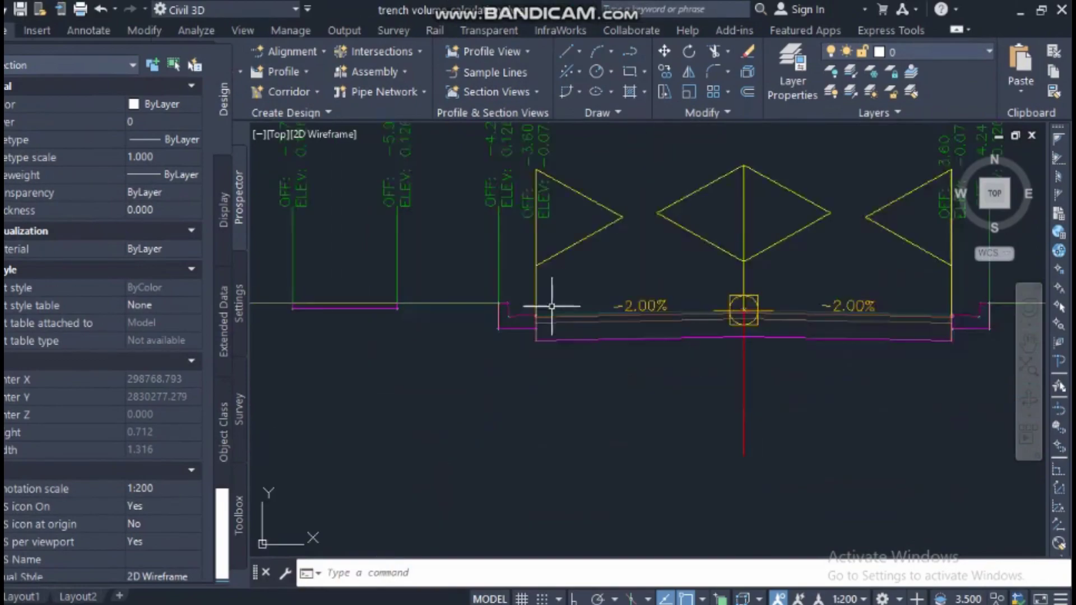
pyautogui.scroll(2, 636, 240)
pyautogui.moveTo(680, 288); pyautogui.dragTo(511, 283, button='middle')
pyautogui.scroll(4, 552, 413)
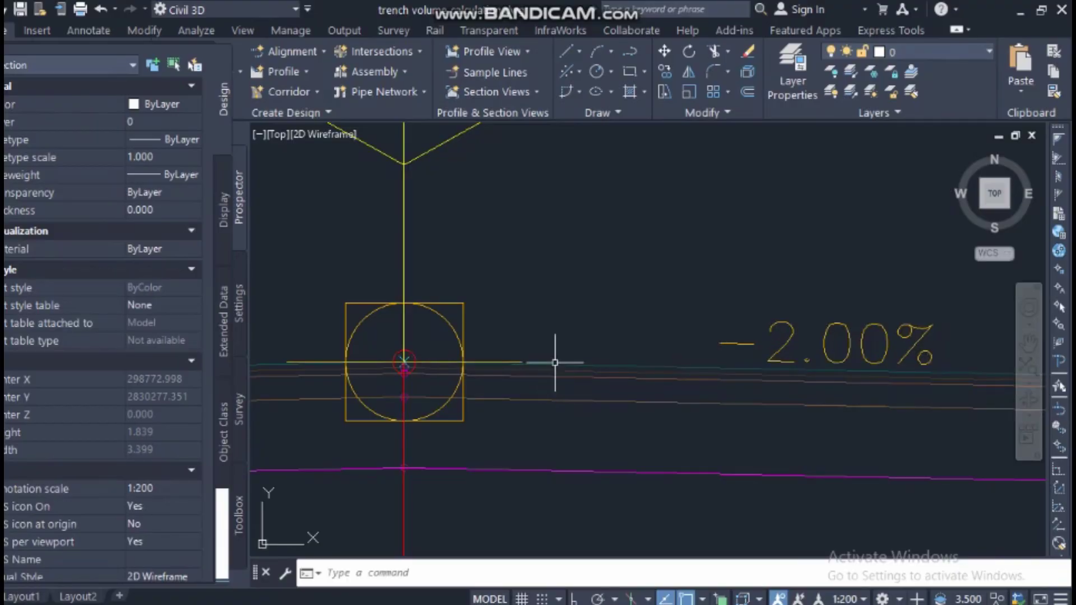
pyautogui.click(547, 367)
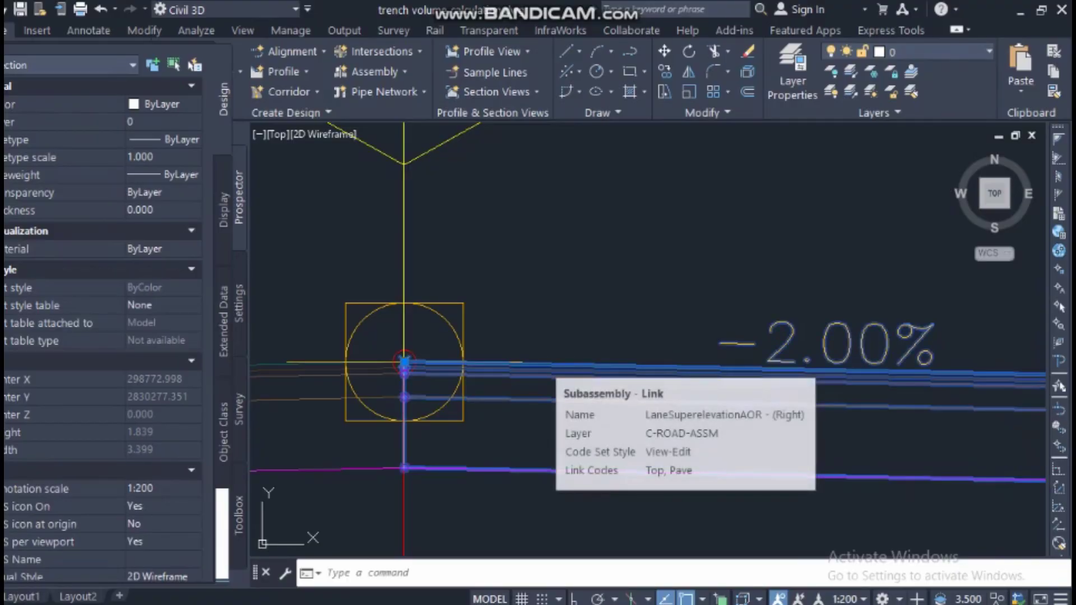
pyautogui.press('Escape')
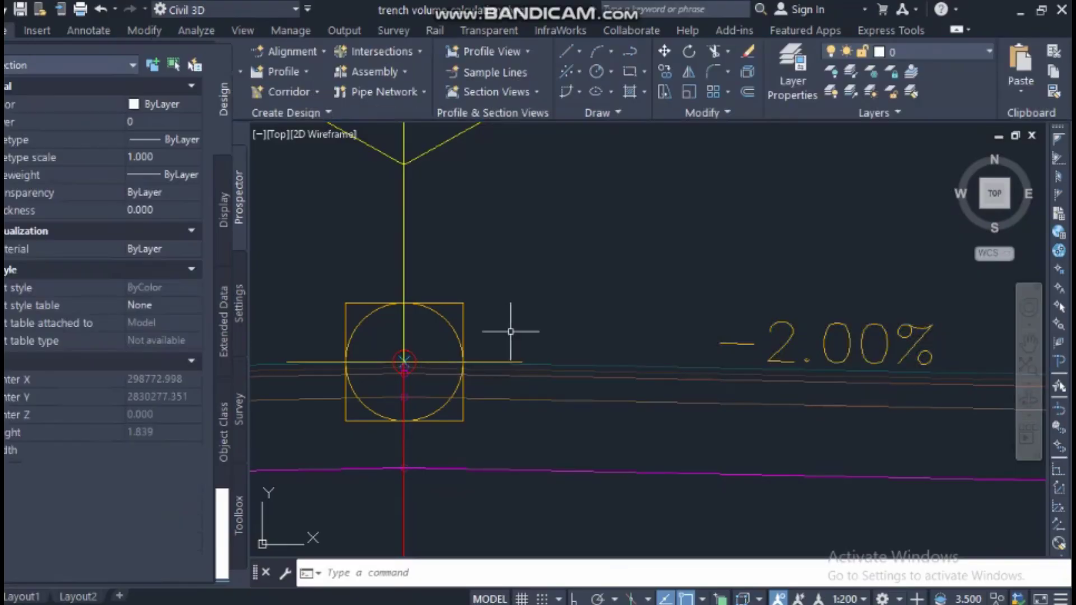
# Step: Examine the marker points at the assembly's center and at the back top of the right curb
pyautogui.scroll(5, 413, 384)
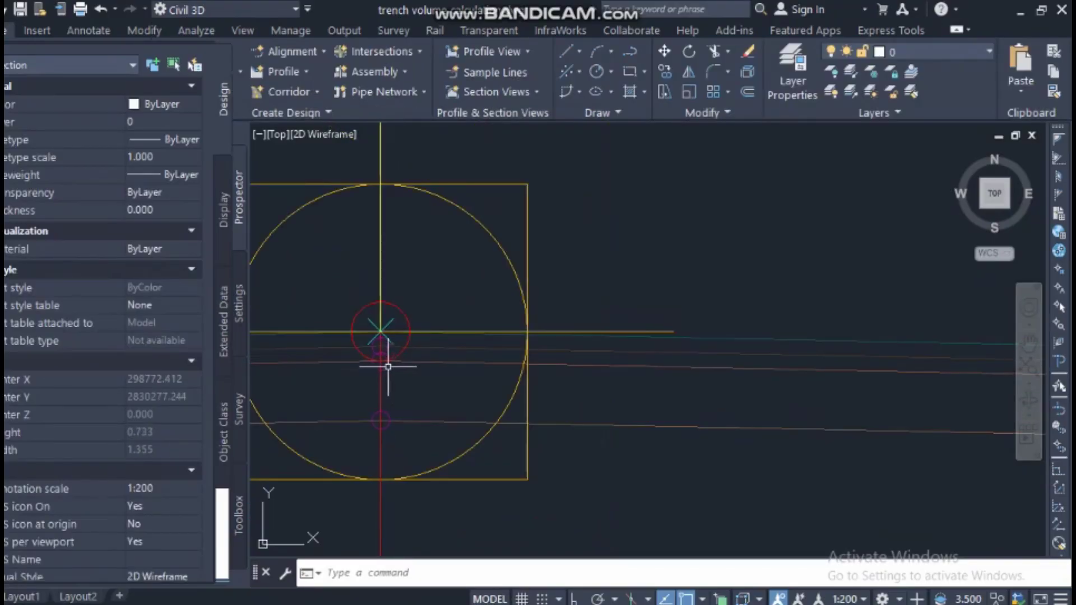
pyautogui.scroll(-2, 381, 367)
pyautogui.scroll(8, 391, 375)
pyautogui.scroll(6, 498, 367)
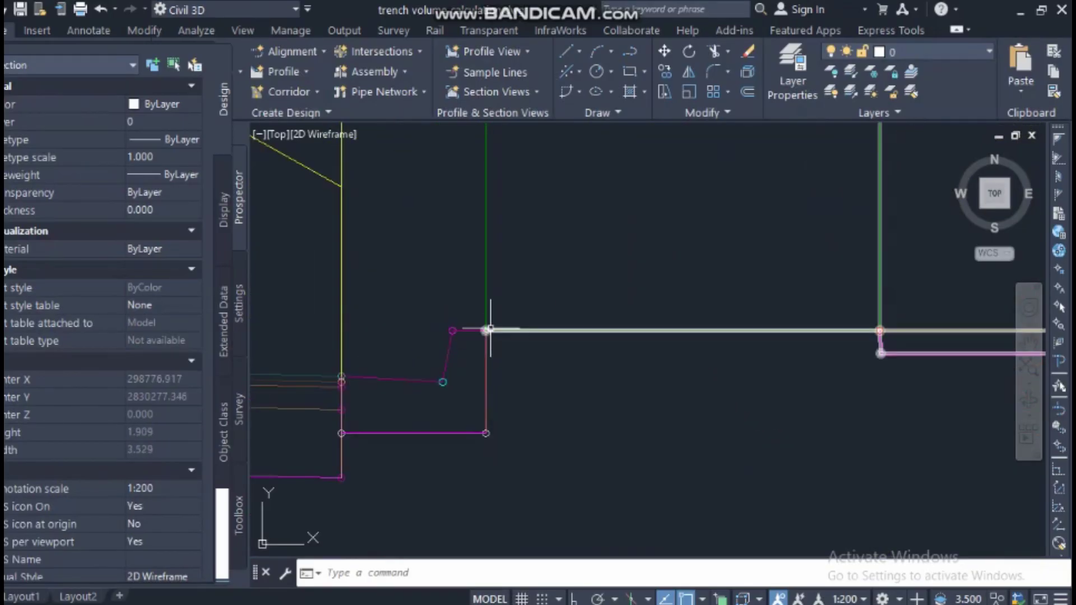
pyautogui.scroll(5, 486, 332)
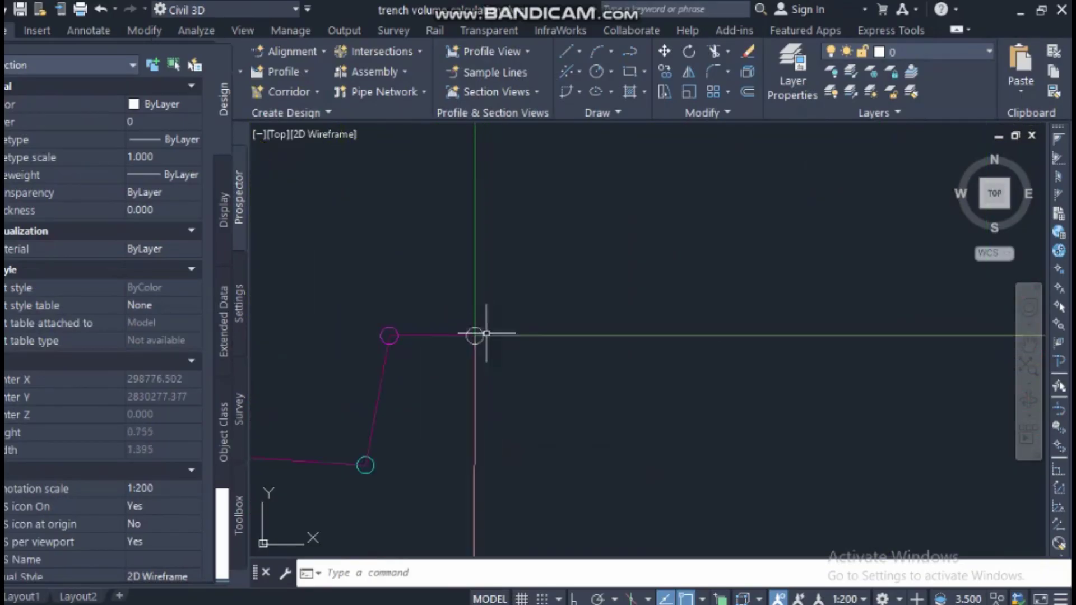
pyautogui.scroll(-2, 637, 355)
pyautogui.scroll(3, 644, 353)
pyautogui.moveTo(700, 331)
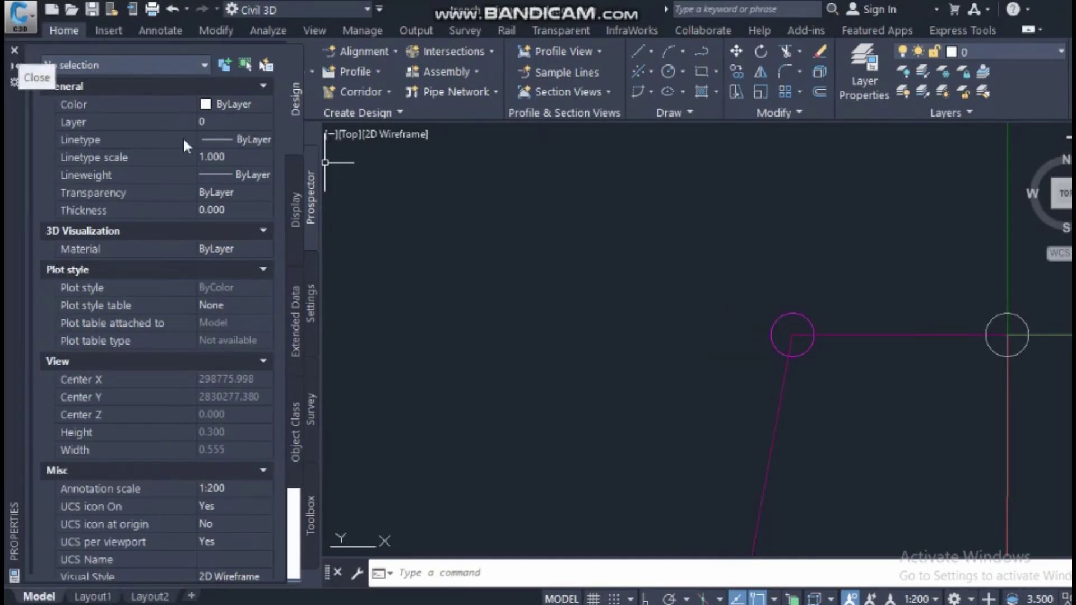
# Step: Inspect the right curb-and-gutter outline and the lane layers beside it, and close the object properties
pyautogui.scroll(-5, 656, 281)
pyautogui.moveTo(596, 364); pyautogui.dragTo(595, 365, button='middle')
pyautogui.scroll(4, 596, 364)
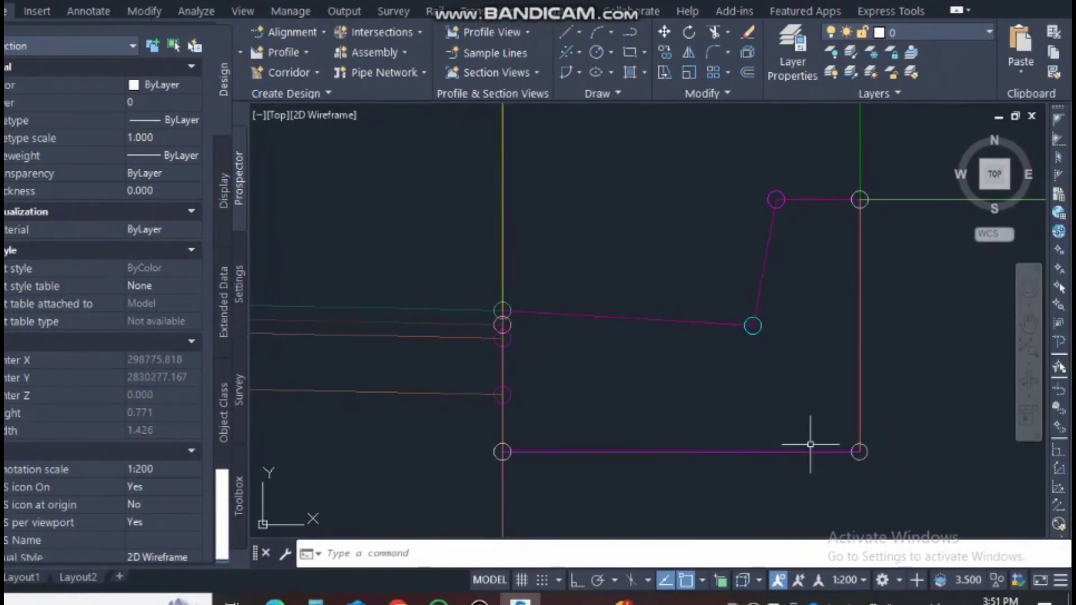
pyautogui.scroll(-4, 869, 283)
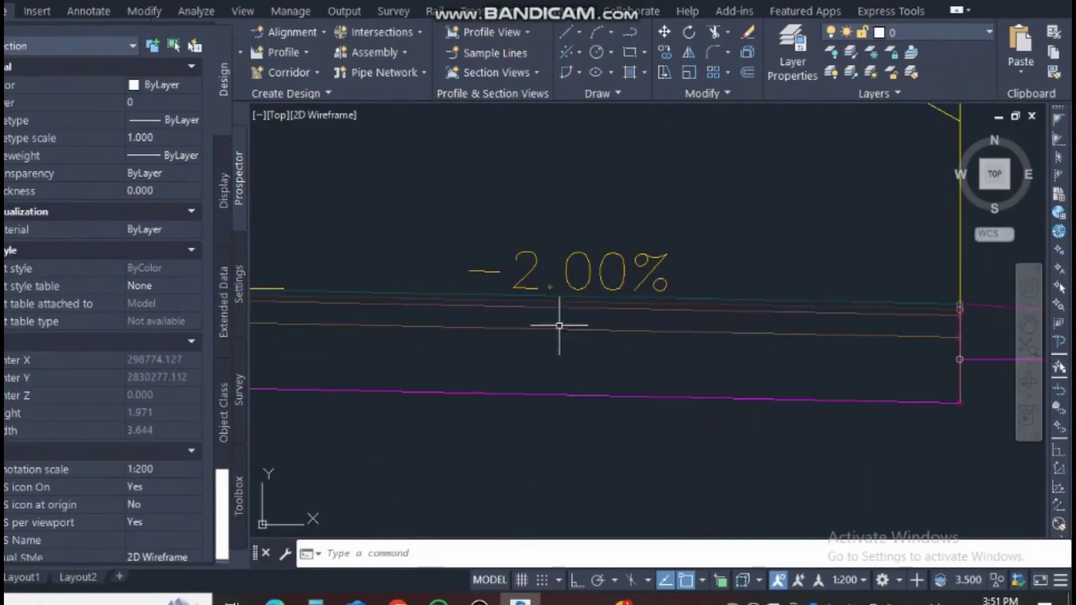
pyautogui.scroll(-3, 584, 348)
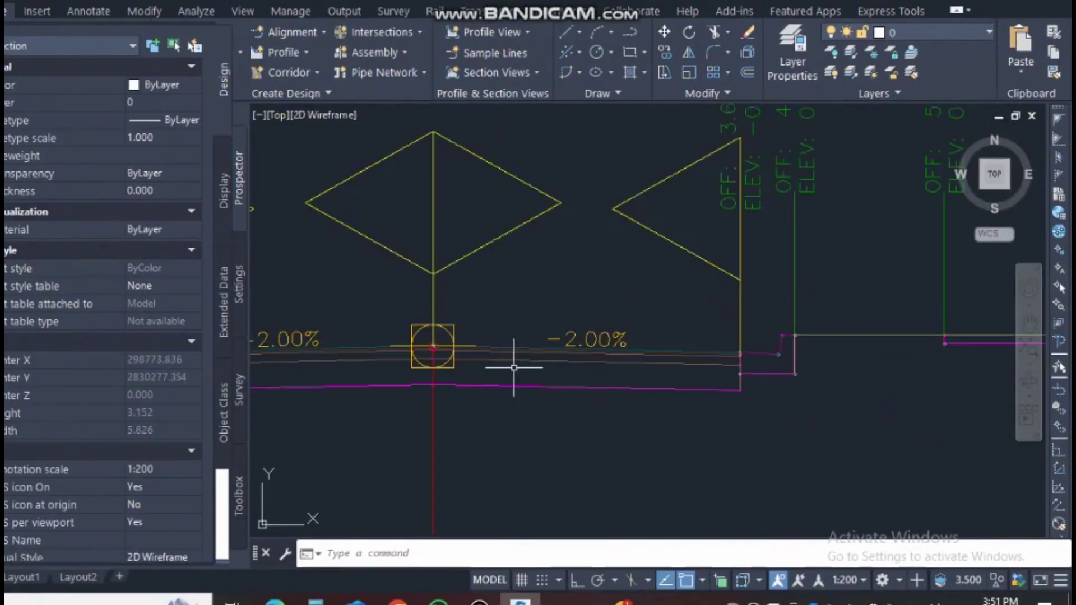
pyautogui.click(0, 51)
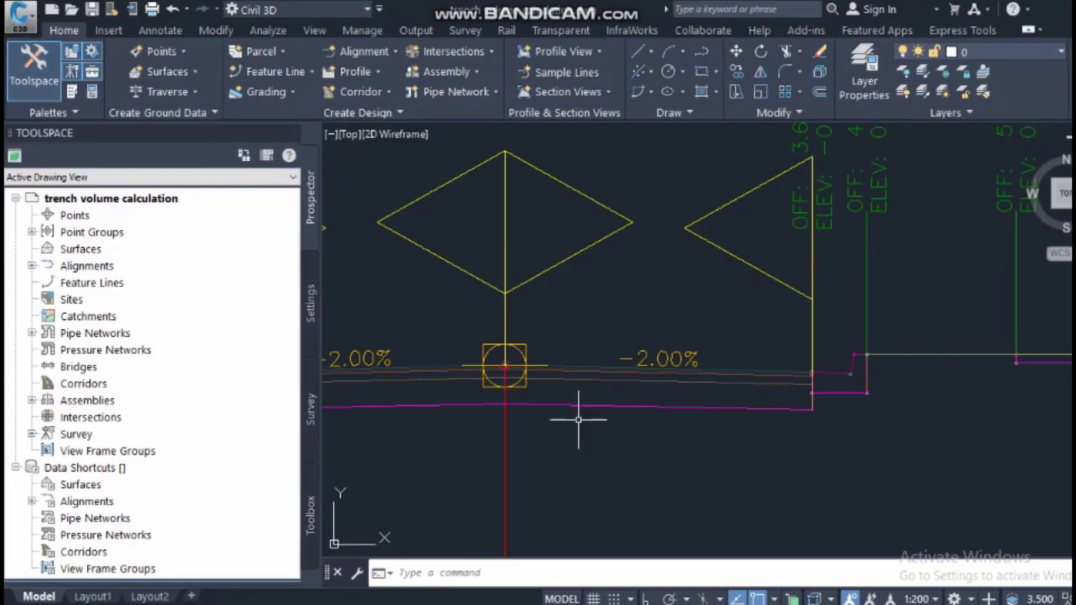
# Step: Set the Basic Assembly's code set style to the All Codes variant that fills the layer shapes with color
pyautogui.moveTo(579, 419); pyautogui.dragTo(680, 389, button='middle')
pyautogui.click(680, 388)
pyautogui.click(619, 423)
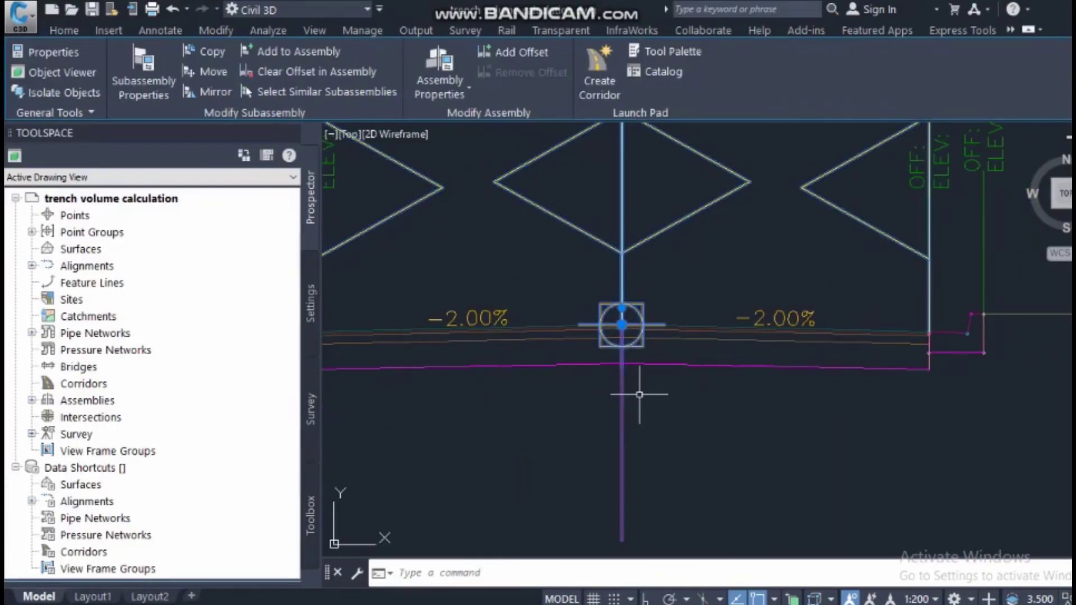
pyautogui.hotkey('ctrl', '1')
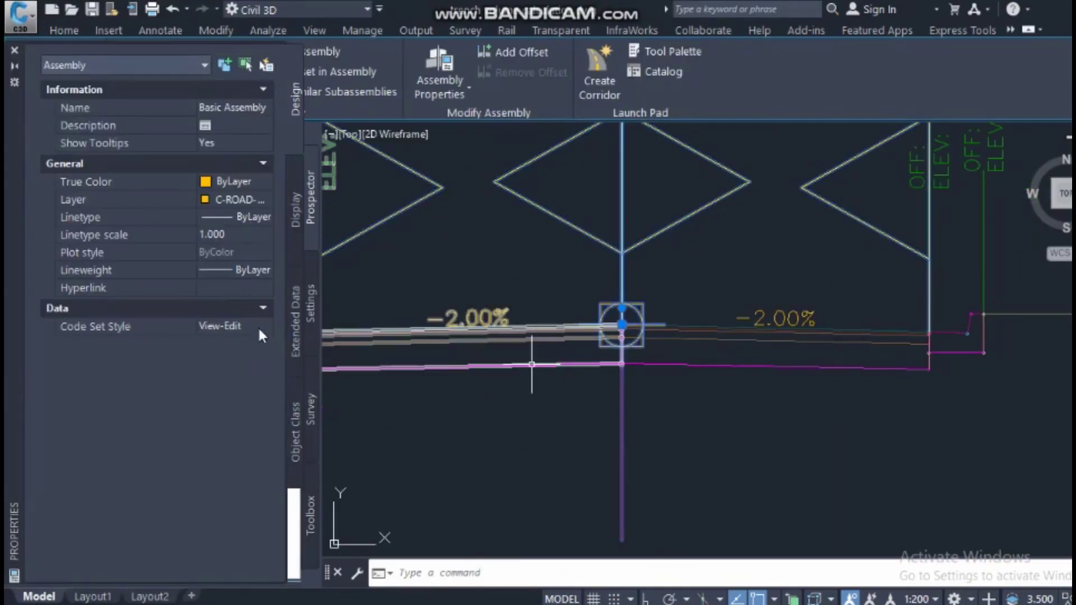
pyautogui.click(266, 327)
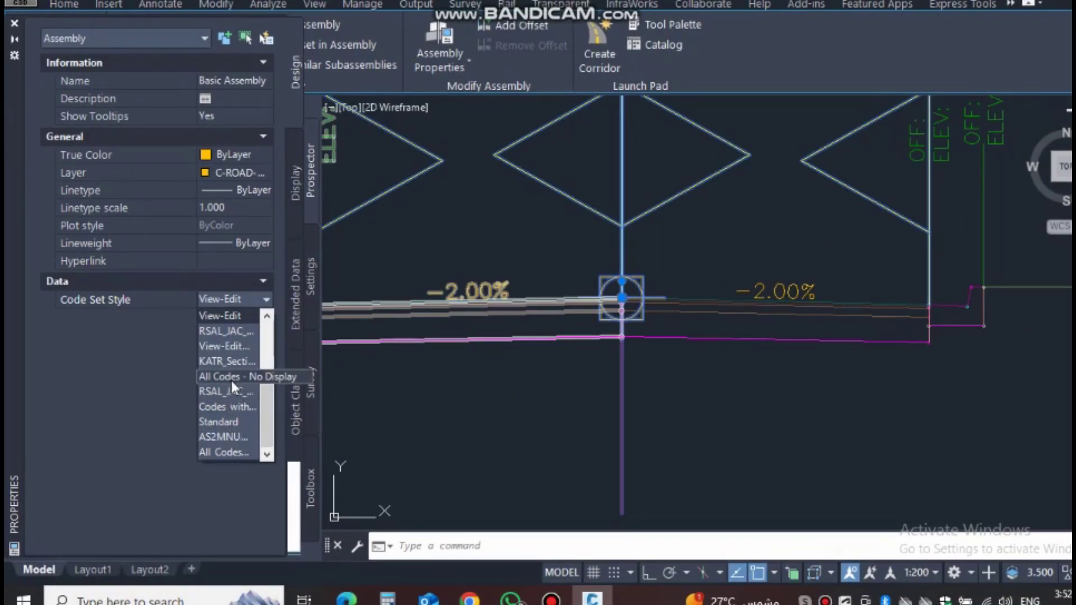
pyautogui.moveTo(269, 400); pyautogui.dragTo(276, 327)
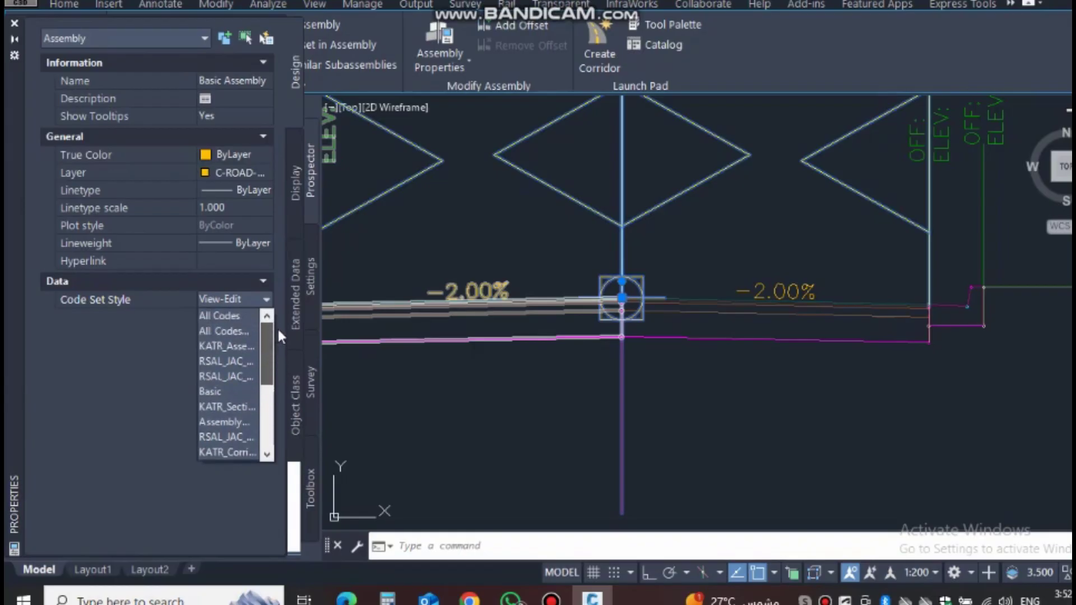
pyautogui.click(229, 330)
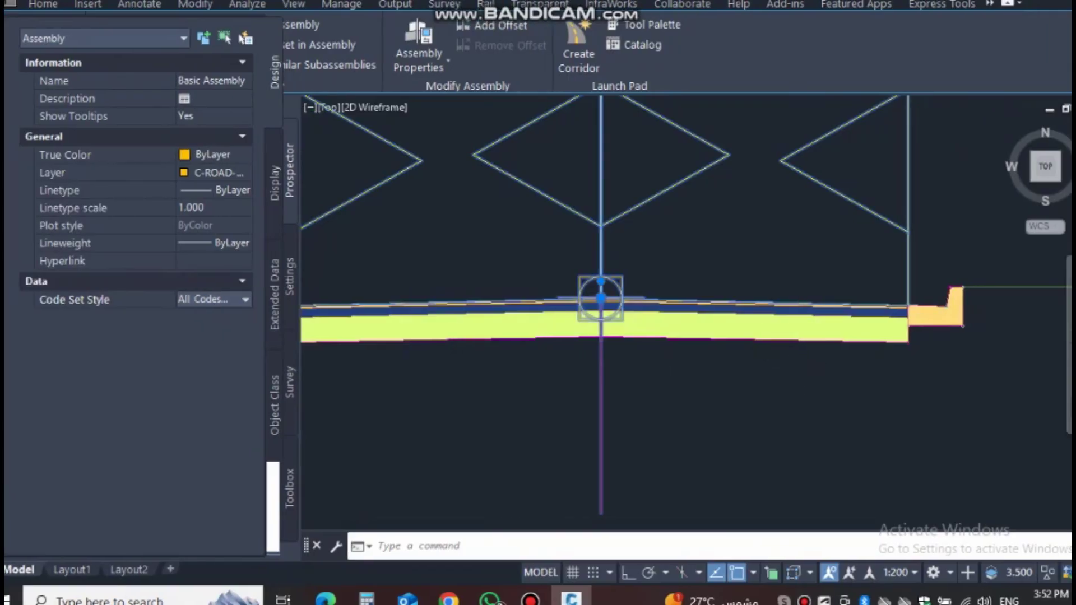
# Step: Deselect the Basic Assembly and examine its color-filled pavement layers around the centerline
pyautogui.scroll(2, 798, 309)
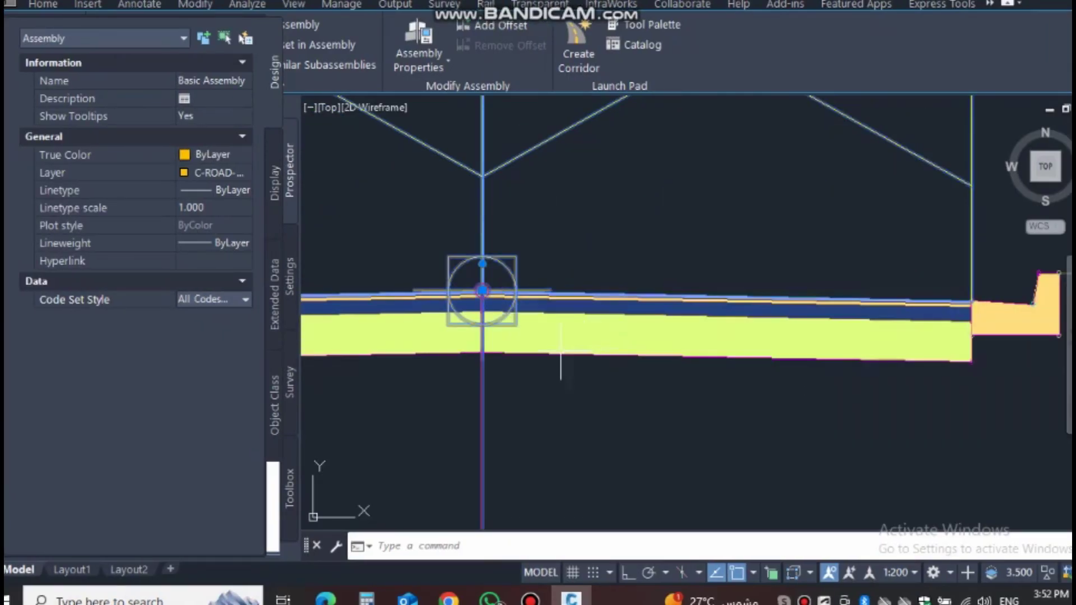
pyautogui.scroll(1, 537, 335)
pyautogui.scroll(-2, 550, 396)
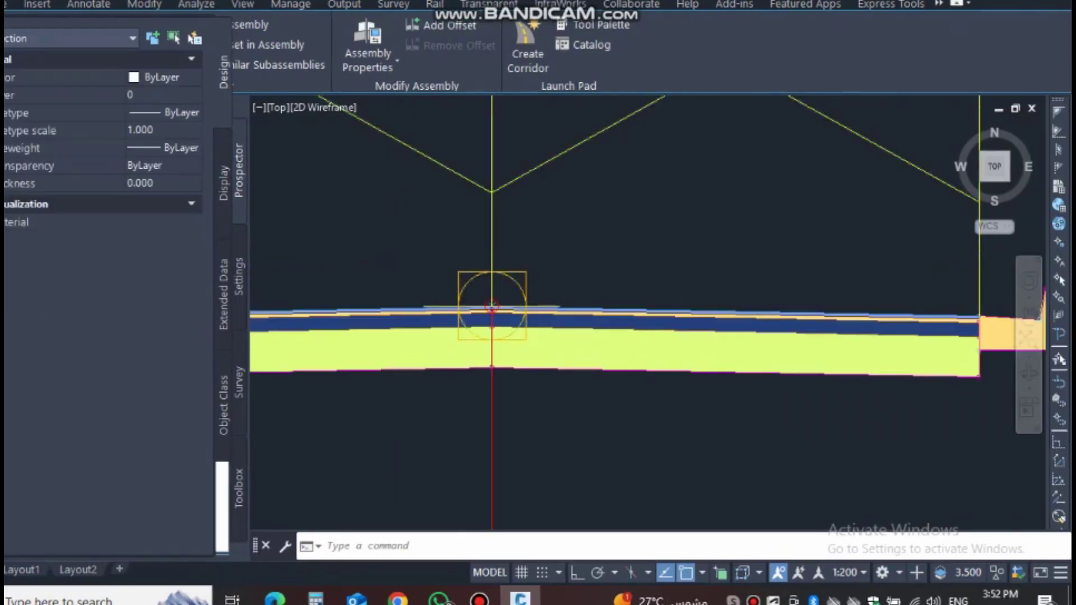
pyautogui.press('Escape')
pyautogui.scroll(-1, 538, 336)
pyautogui.scroll(3, 624, 322)
pyautogui.scroll(3, 317, 306)
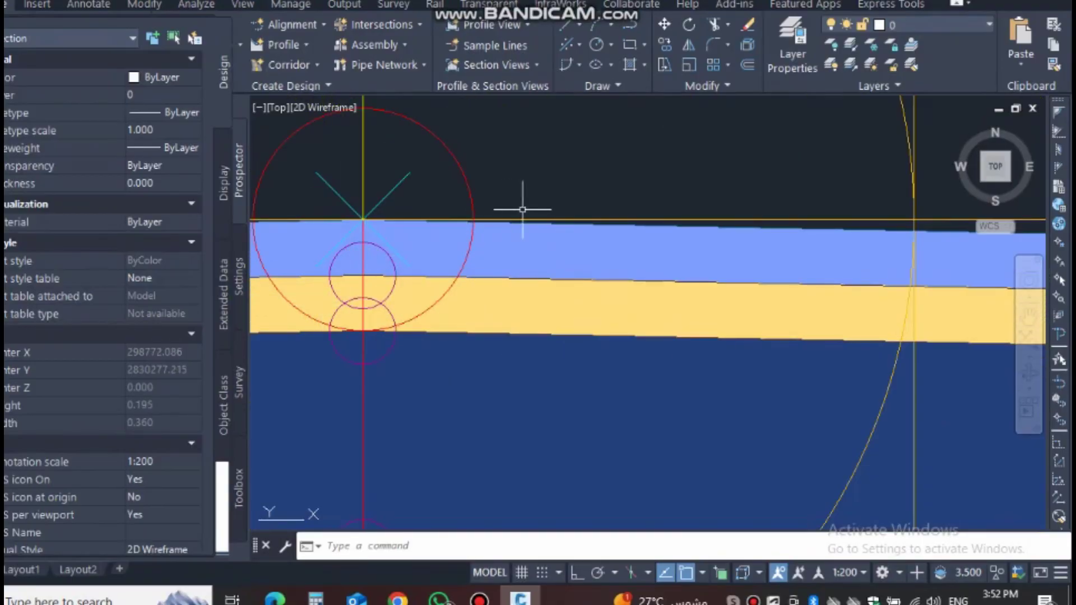
pyautogui.scroll(-2, 669, 224)
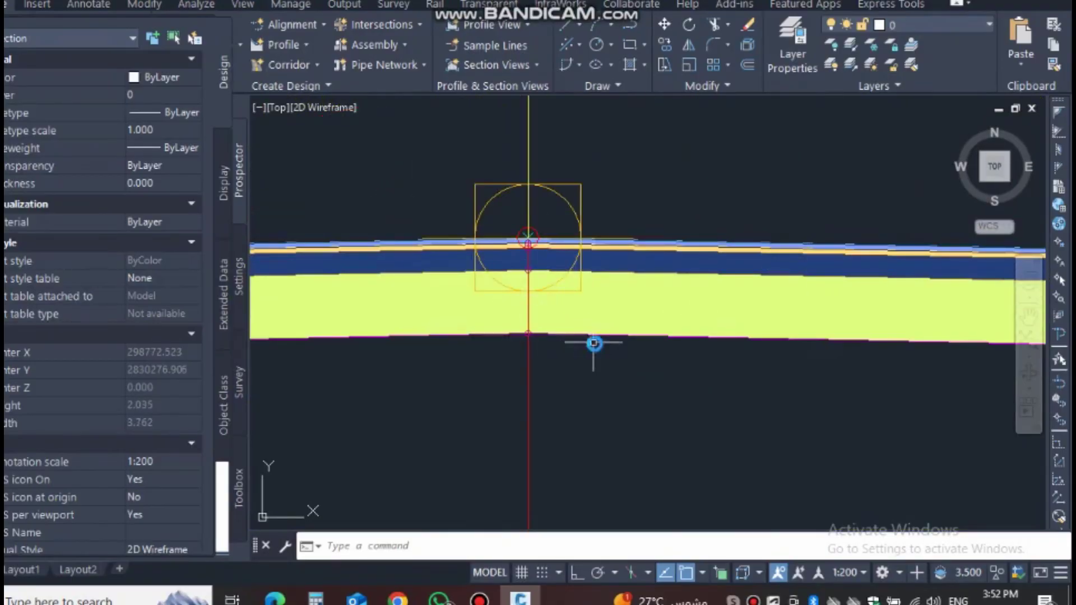
pyautogui.moveTo(593, 343); pyautogui.dragTo(543, 371, button='middle')
pyautogui.scroll(4, 431, 280)
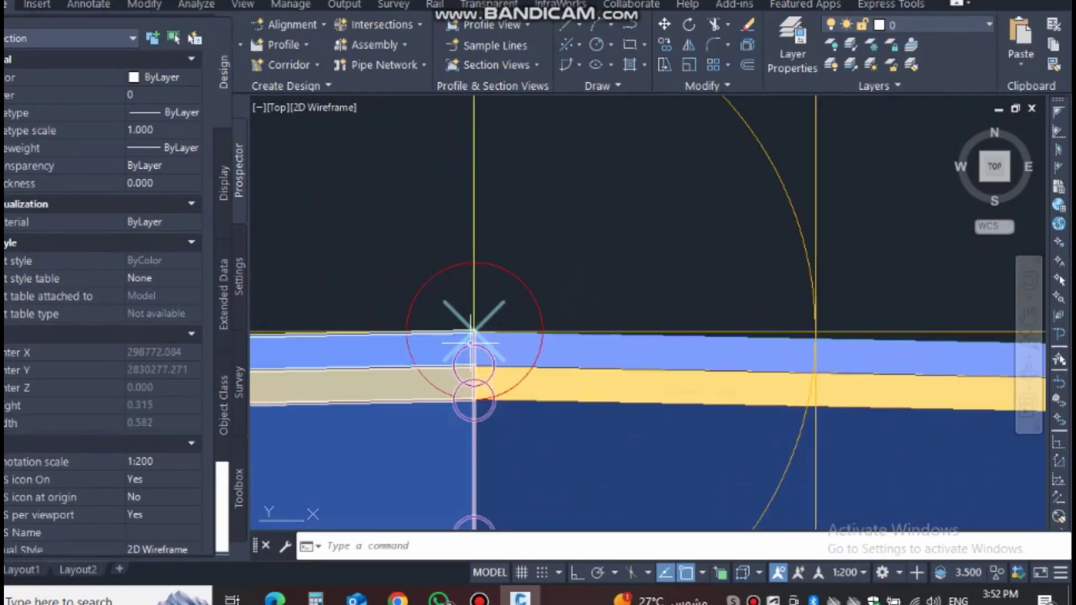
pyautogui.scroll(-3, 474, 364)
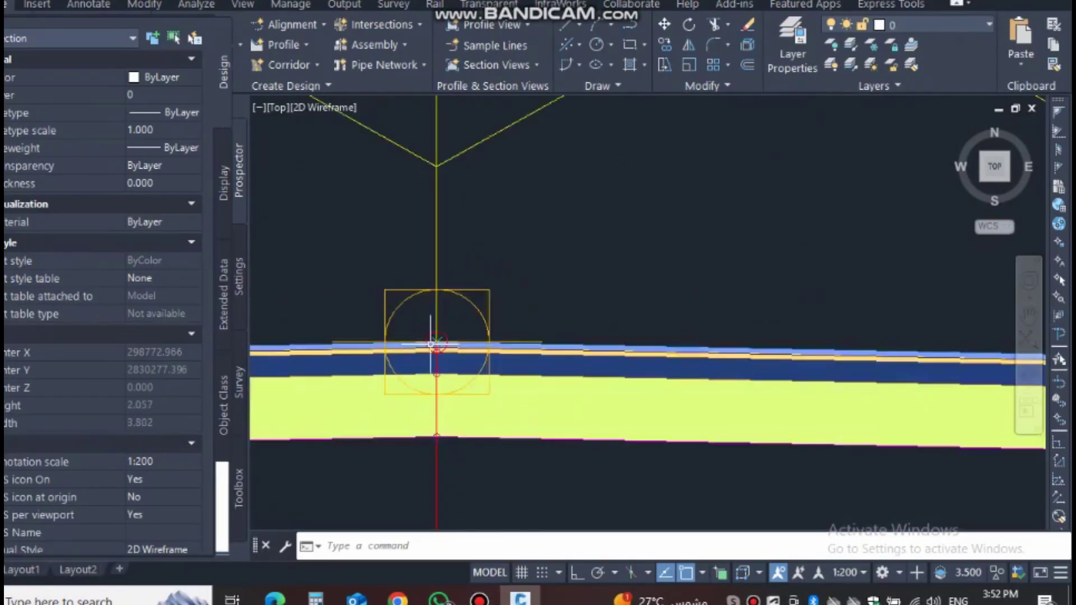
# Step: Examine the filled right curb-and-gutter shape and its joint with the lane's pavement layers
pyautogui.moveTo(432, 343); pyautogui.dragTo(299, 338, button='middle')
pyautogui.scroll(5, 659, 353)
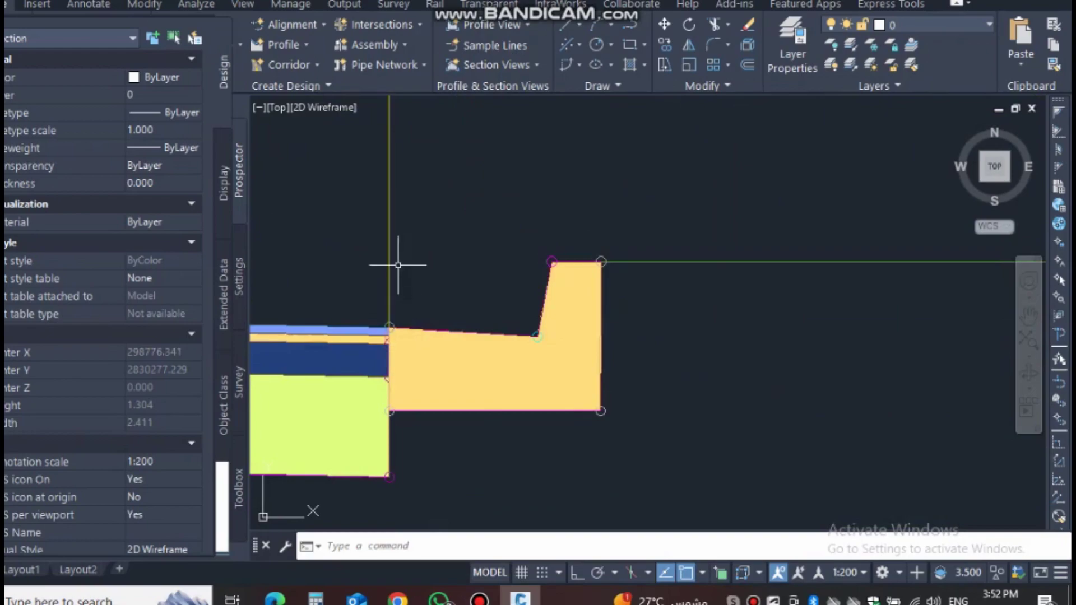
pyautogui.scroll(-3, 398, 265)
pyautogui.moveTo(491, 365); pyautogui.dragTo(586, 382, button='middle')
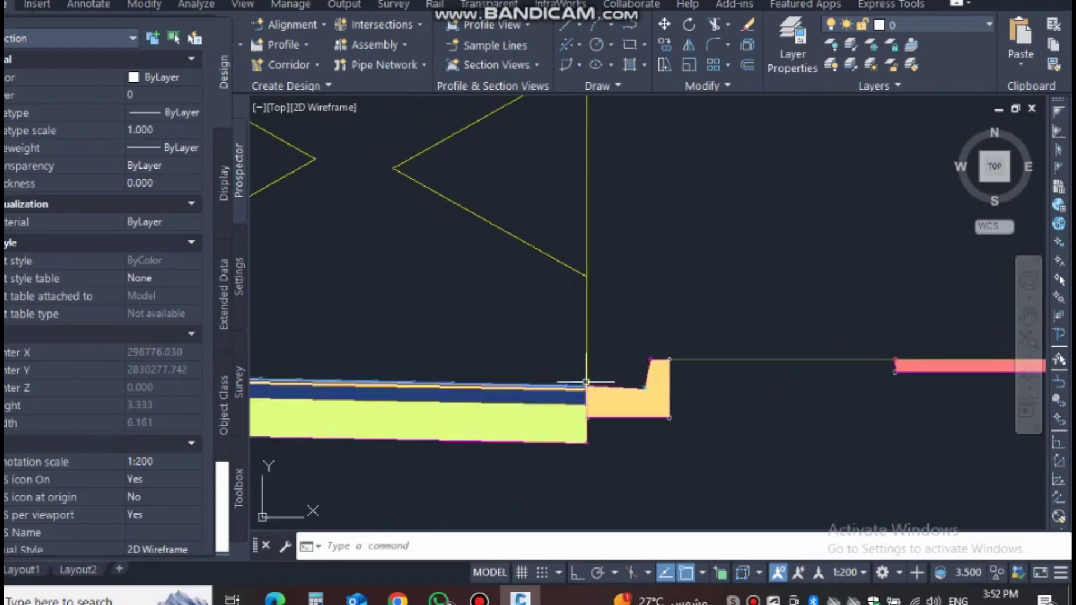
pyautogui.scroll(5, 586, 382)
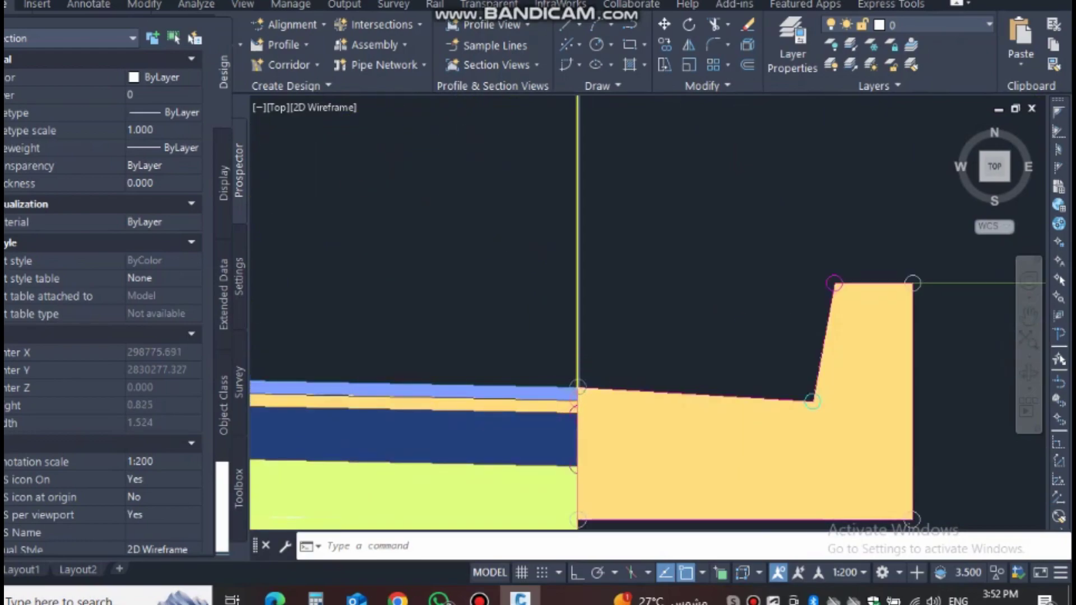
pyautogui.scroll(-2, 578, 387)
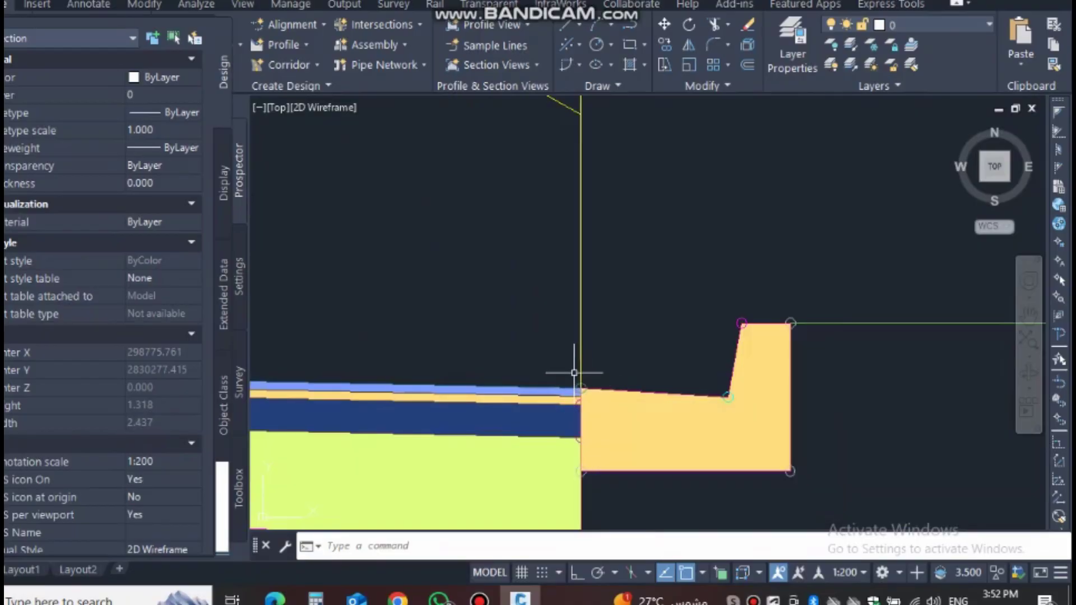
pyautogui.scroll(-2, 575, 373)
pyautogui.scroll(4, 580, 372)
pyautogui.scroll(-3, 666, 351)
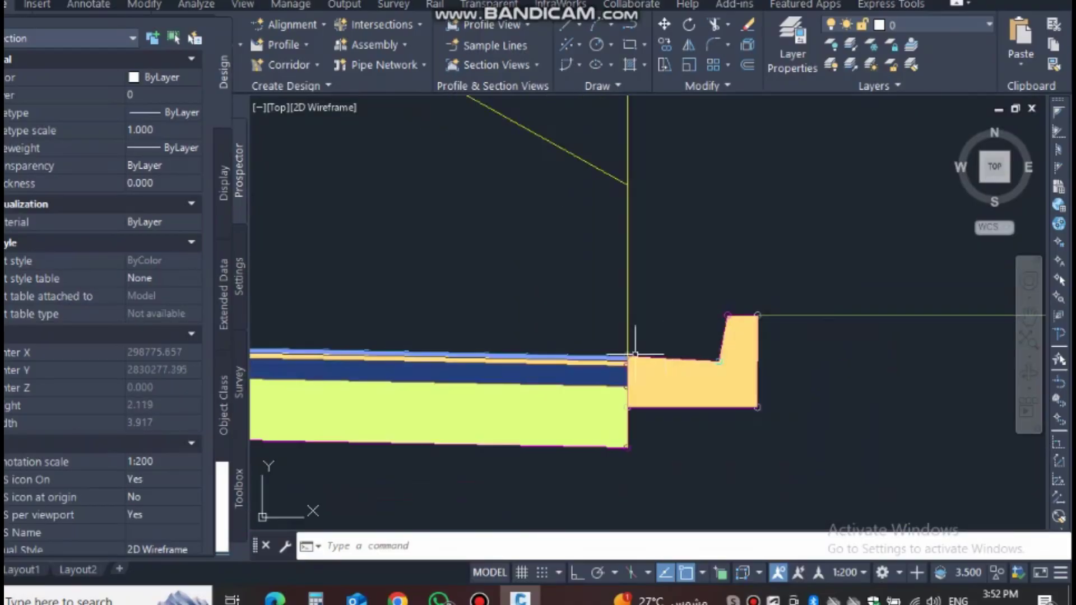
# Step: Review the filled layers across the full right lane, from the centerline to the curb
pyautogui.moveTo(665, 350); pyautogui.dragTo(897, 359, button='middle')
pyautogui.moveTo(557, 359); pyautogui.dragTo(677, 361, button='middle')
pyautogui.click(661, 364)
pyautogui.press('Escape')
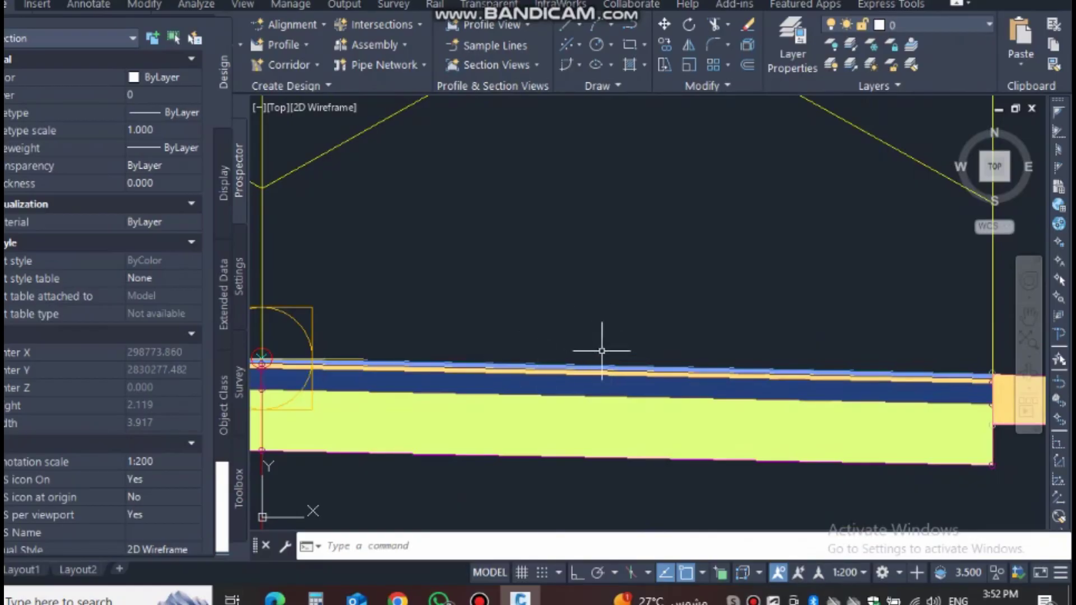
pyautogui.scroll(-3, 598, 353)
pyautogui.scroll(4, 639, 355)
pyautogui.scroll(-2, 656, 376)
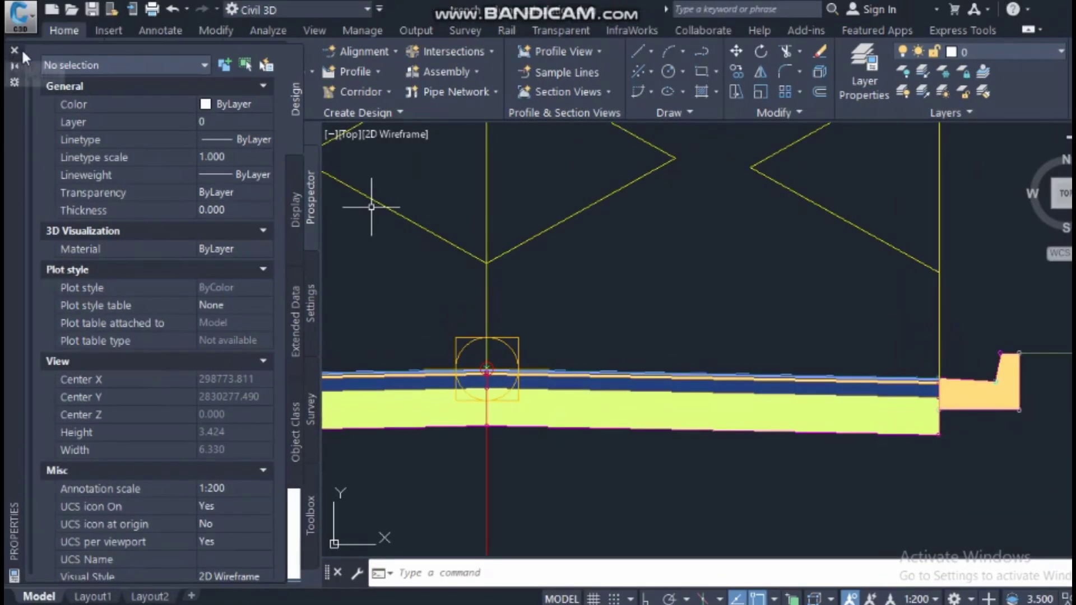
# Step: Close the Properties palette and examine the right lane's color-filled pavement layers up to the curb
pyautogui.click(14, 50)
pyautogui.scroll(-3, 661, 408)
pyautogui.scroll(3, 728, 403)
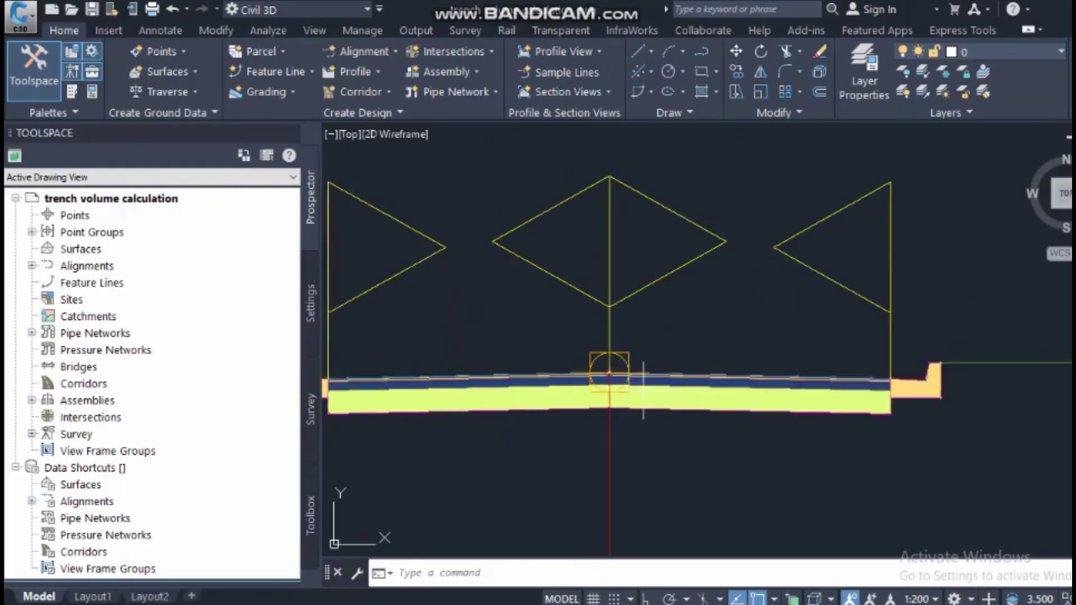
pyautogui.moveTo(728, 403); pyautogui.dragTo(557, 386, button='middle')
pyautogui.click(658, 356)
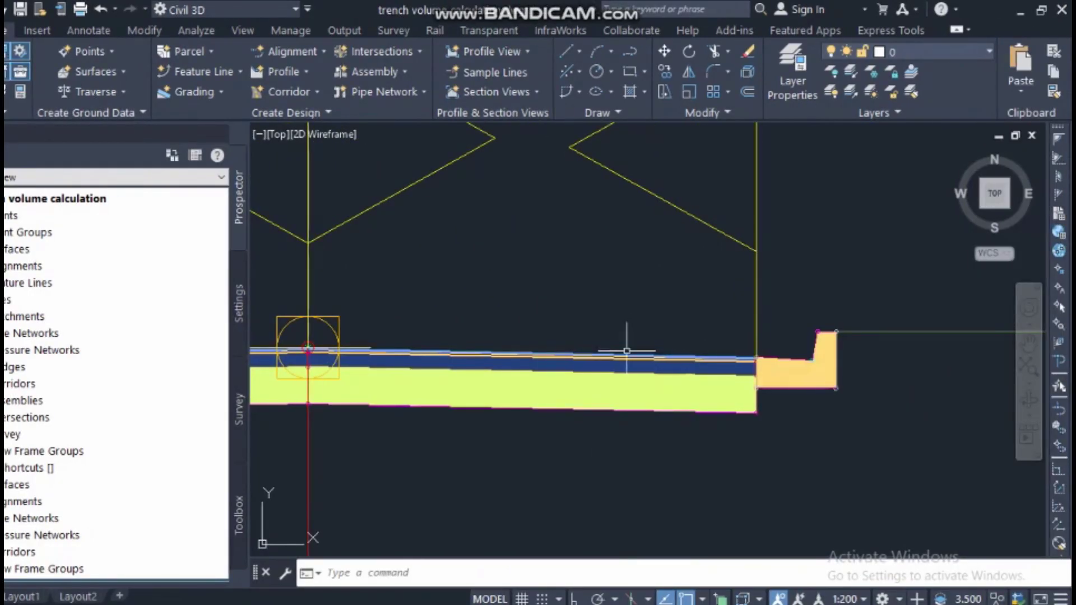
pyautogui.moveTo(625, 355)
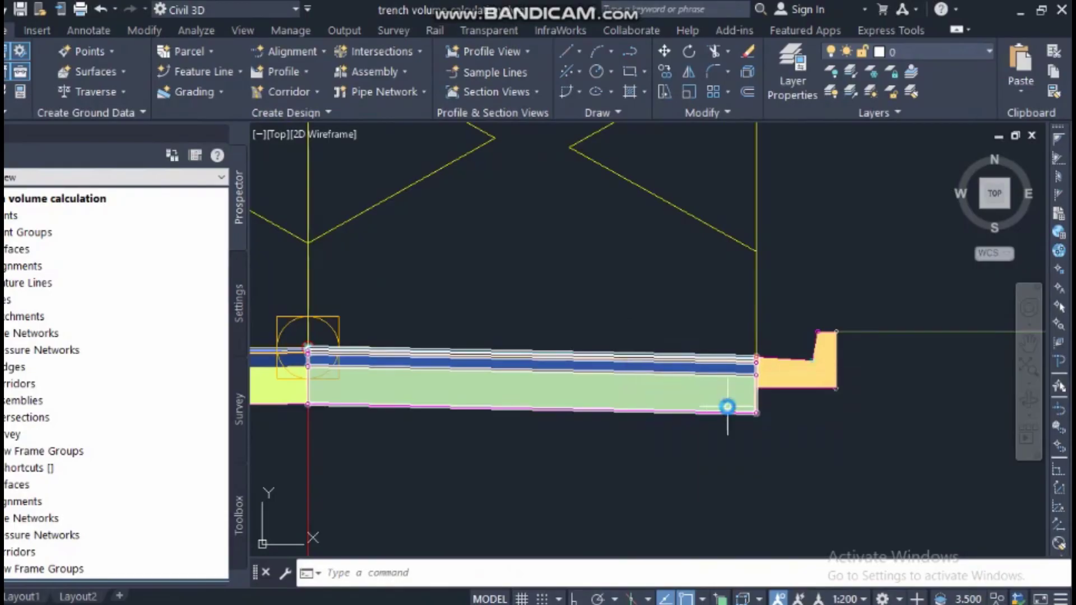
# Step: Review the whole color-filled Basic Assembly, from the centerline lanes out to the sidewalks and side slopes
pyautogui.scroll(-5, 711, 410)
pyautogui.moveTo(696, 413); pyautogui.dragTo(573, 357, button='middle')
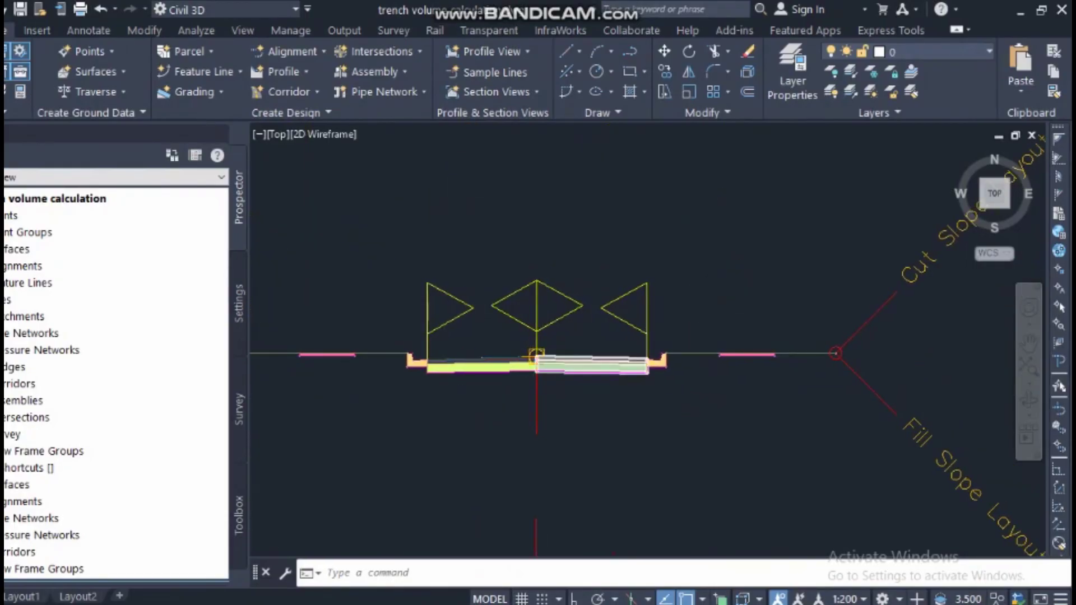
pyautogui.scroll(2, 573, 356)
pyautogui.scroll(-4, 529, 355)
pyautogui.scroll(4, 512, 355)
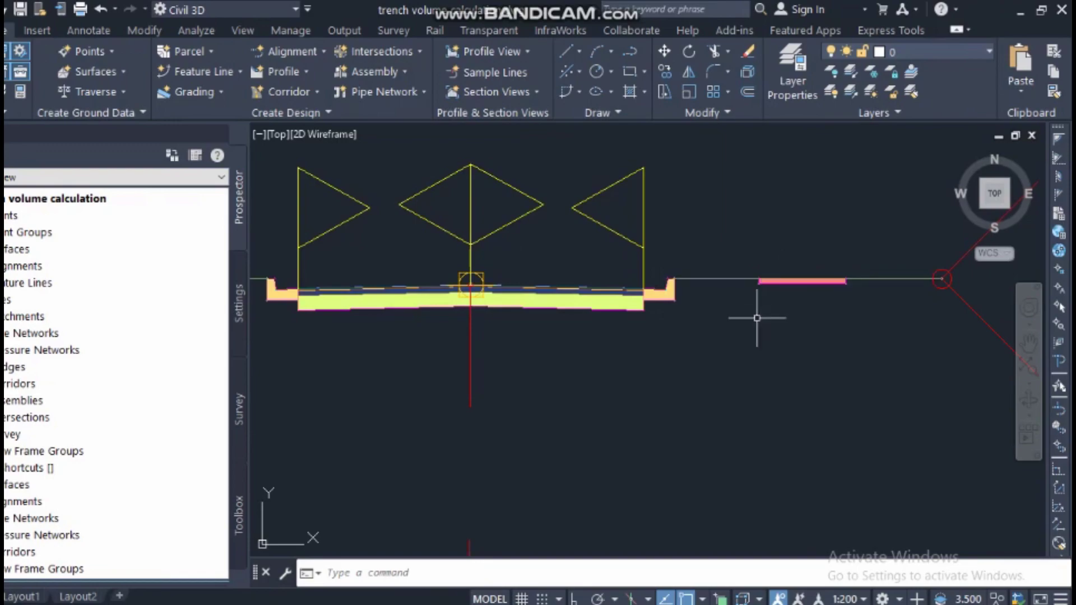
pyautogui.scroll(-2, 662, 336)
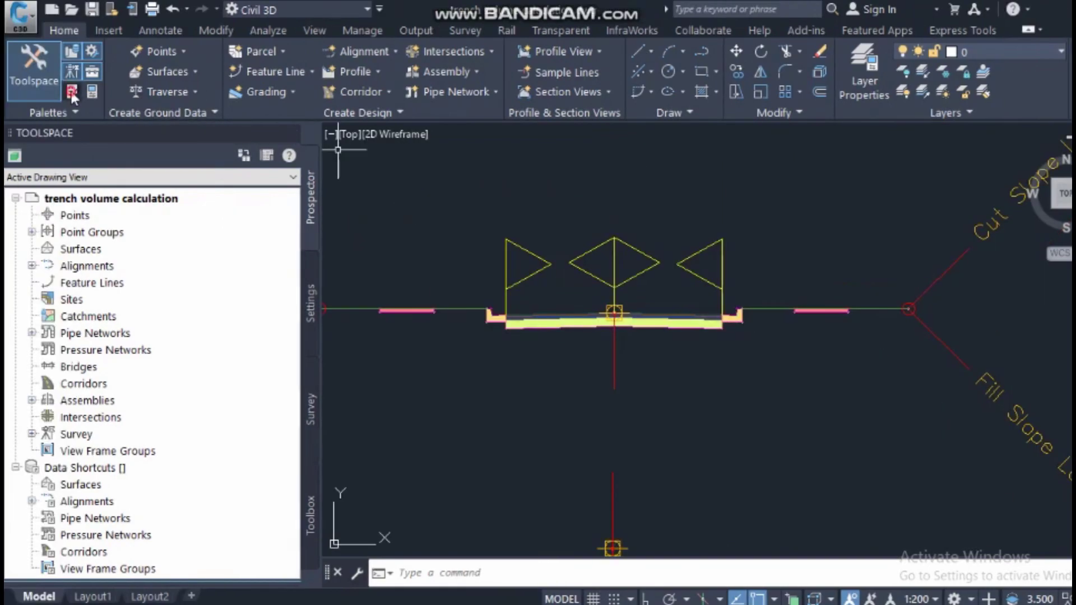
# Step: Open the Civil metric subassemblies tool palettes and place the palette higher so more of its entries fit
pyautogui.hotkey('ctrl', '3')
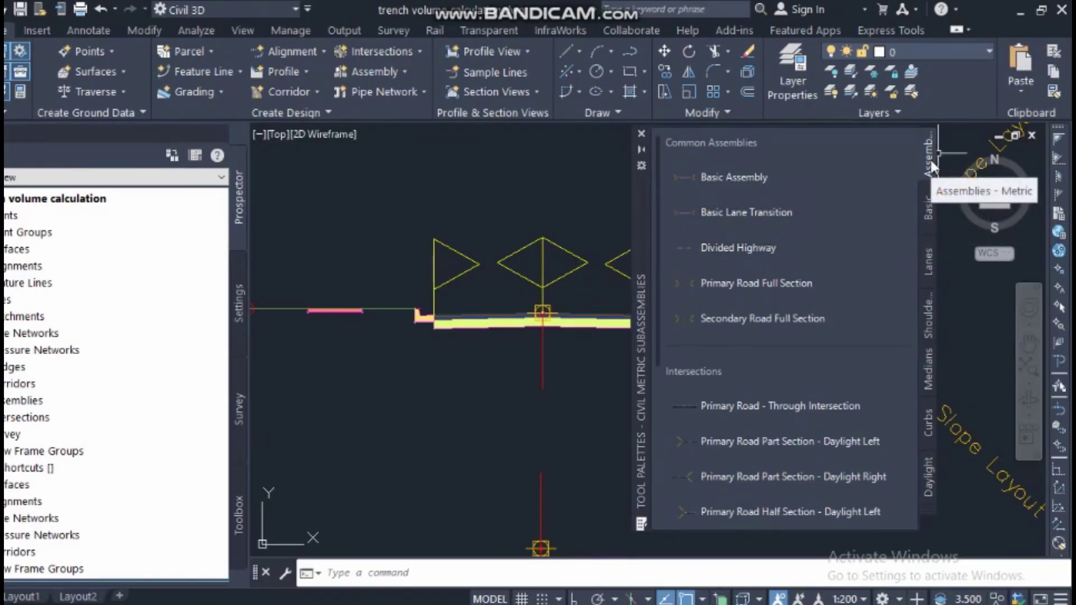
pyautogui.moveTo(535, 288); pyautogui.dragTo(415, 292, button='middle')
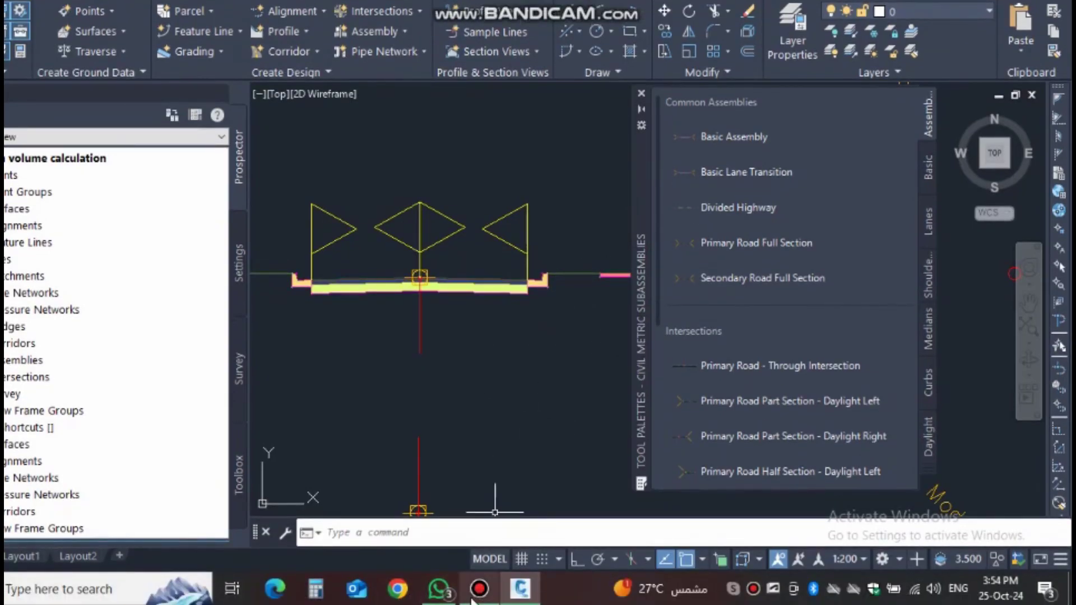
pyautogui.click(477, 596)
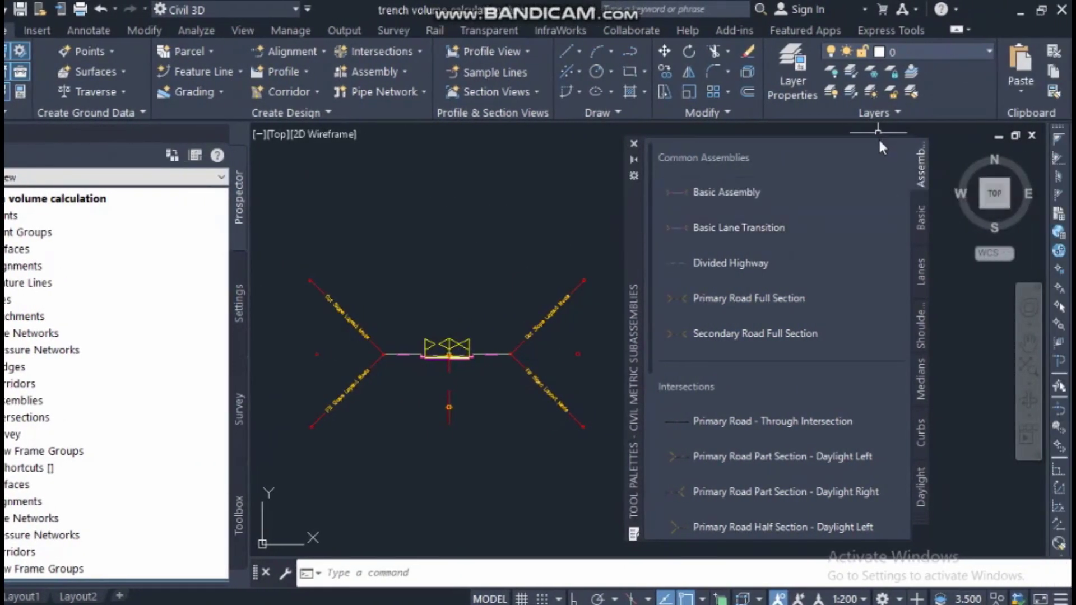
pyautogui.moveTo(880, 140); pyautogui.dragTo(880, 44)
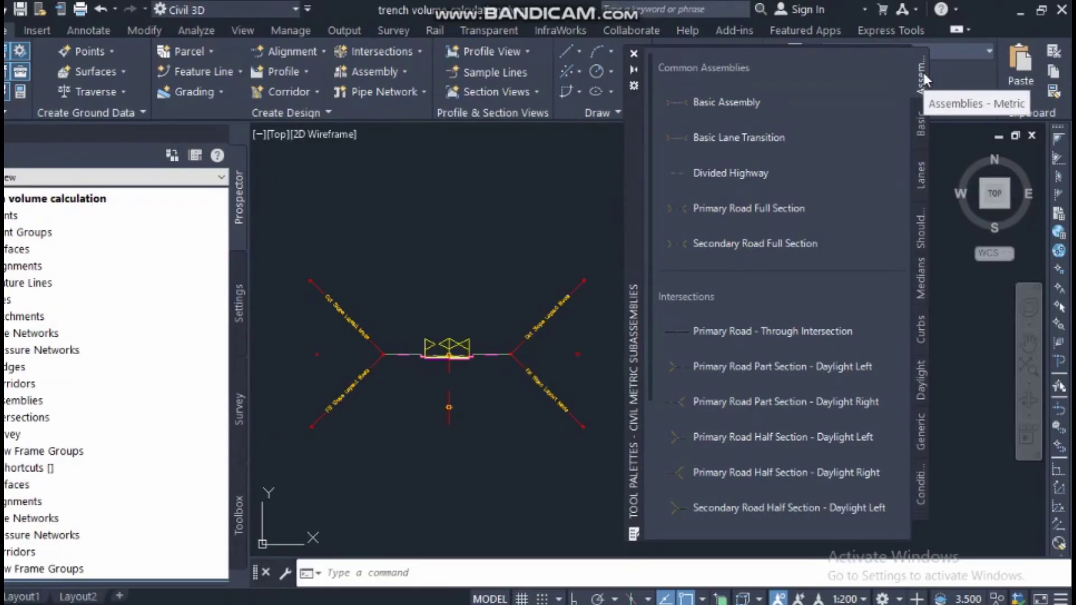
# Step: Browse the metric Basic subassemblies and examine the assembly's curb and gutter in the drawing
pyautogui.click(921, 122)
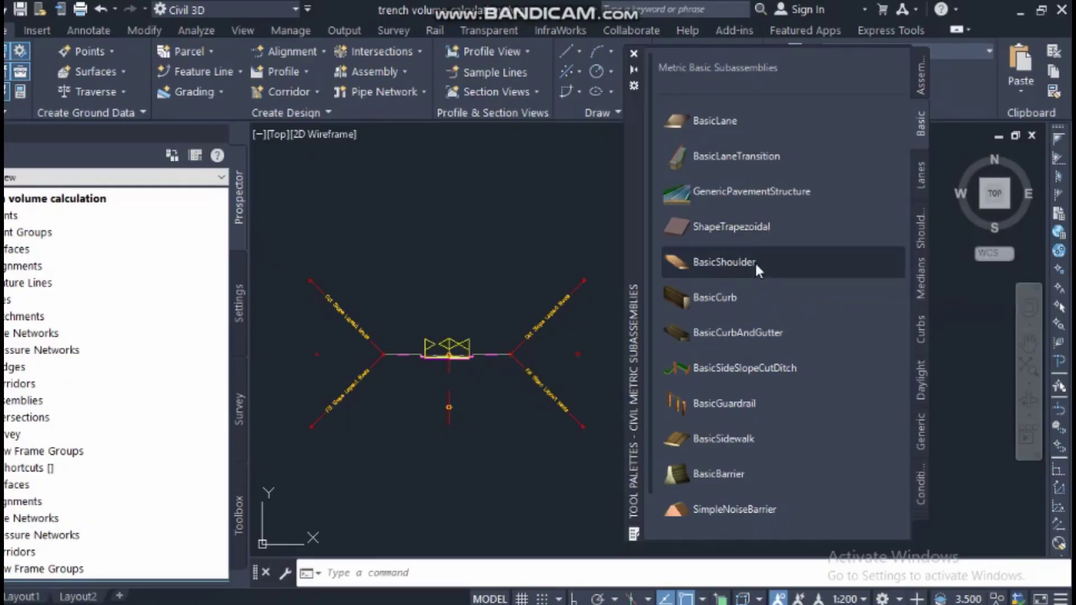
pyautogui.scroll(-1, 736, 310)
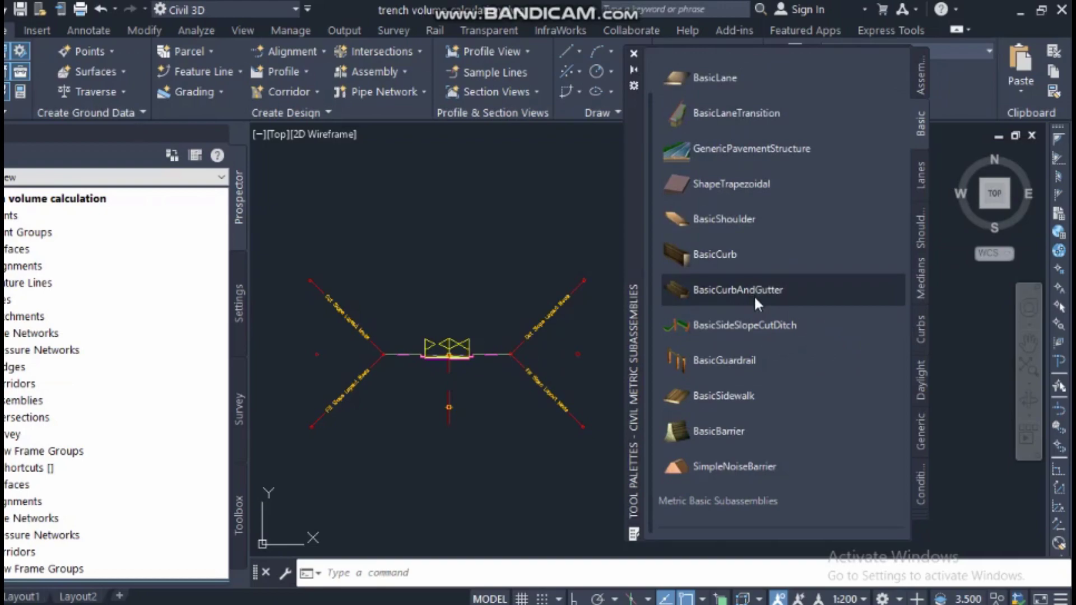
pyautogui.click(759, 294)
pyautogui.scroll(5, 441, 349)
pyautogui.scroll(2, 441, 348)
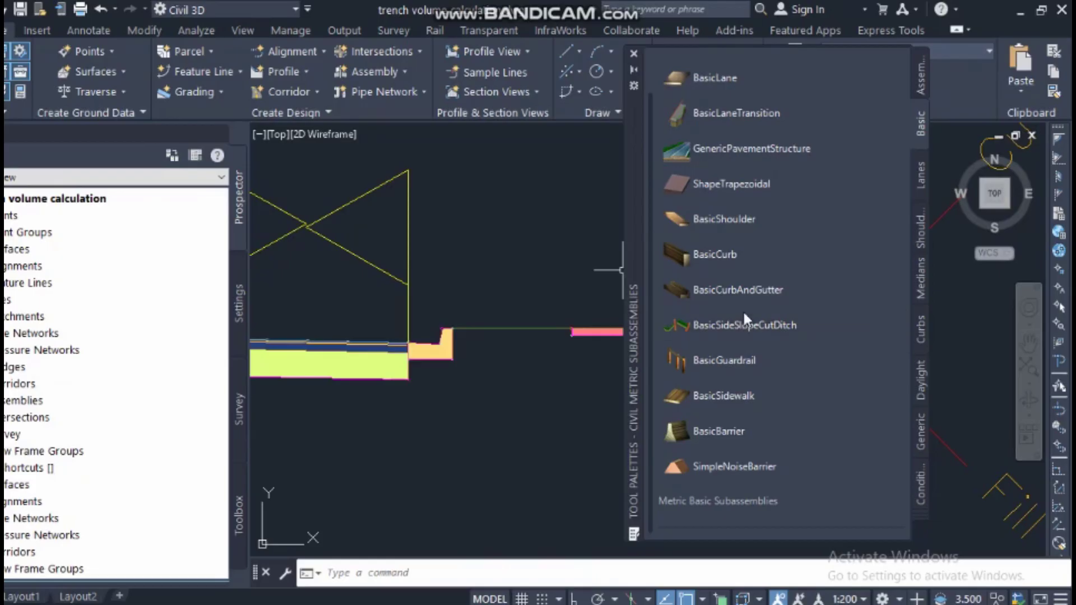
pyautogui.scroll(2, 742, 308)
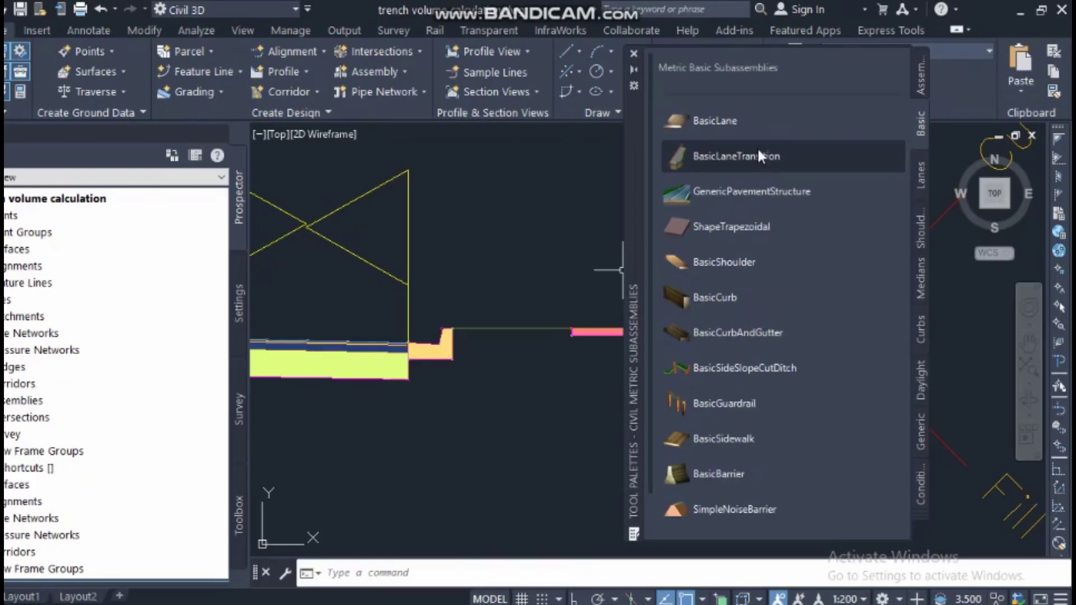
# Step: Open the help page for the BasicLane subassembly and close it again
pyautogui.rightClick(752, 122)
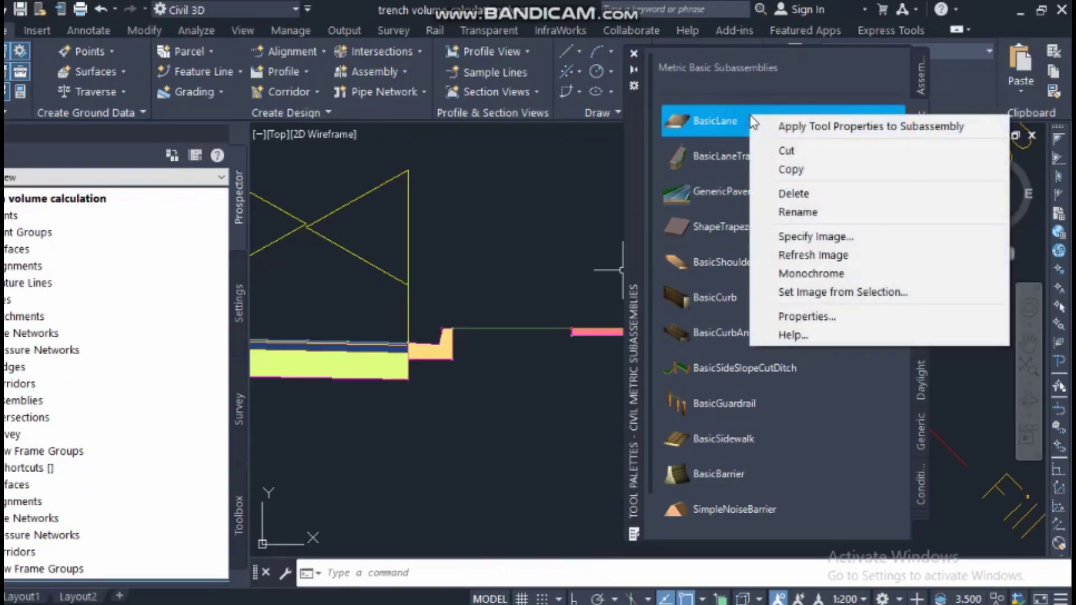
pyautogui.click(790, 335)
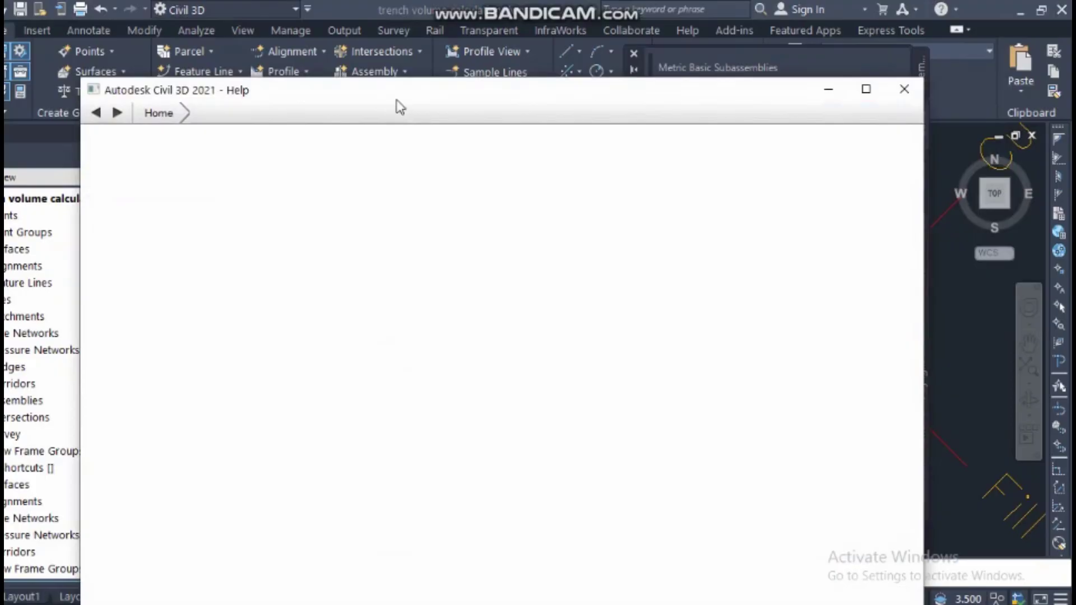
pyautogui.moveTo(409, 103); pyautogui.dragTo(304, 55)
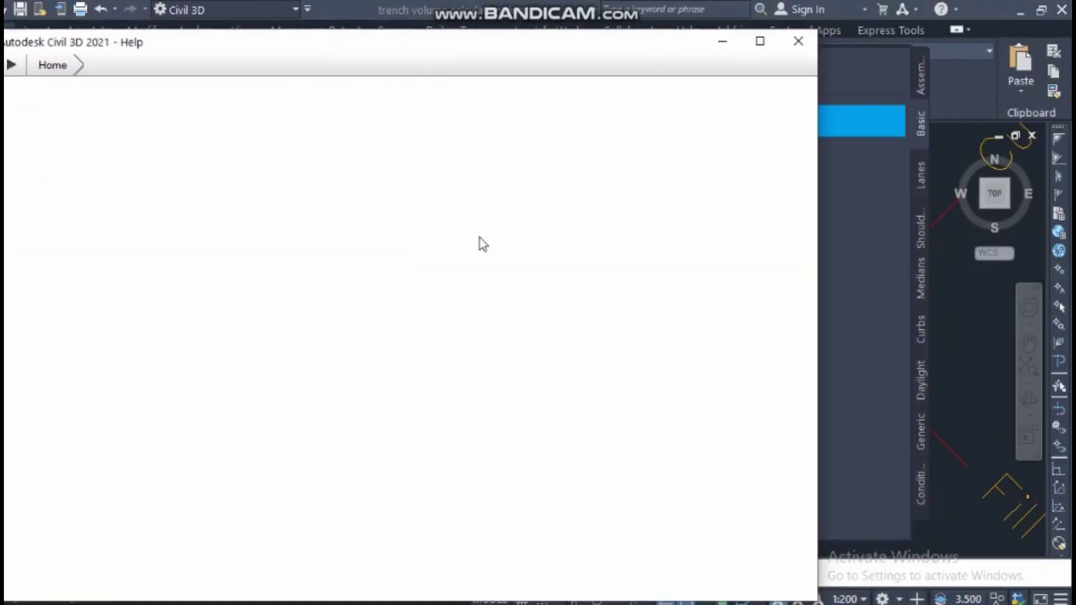
pyautogui.click(798, 41)
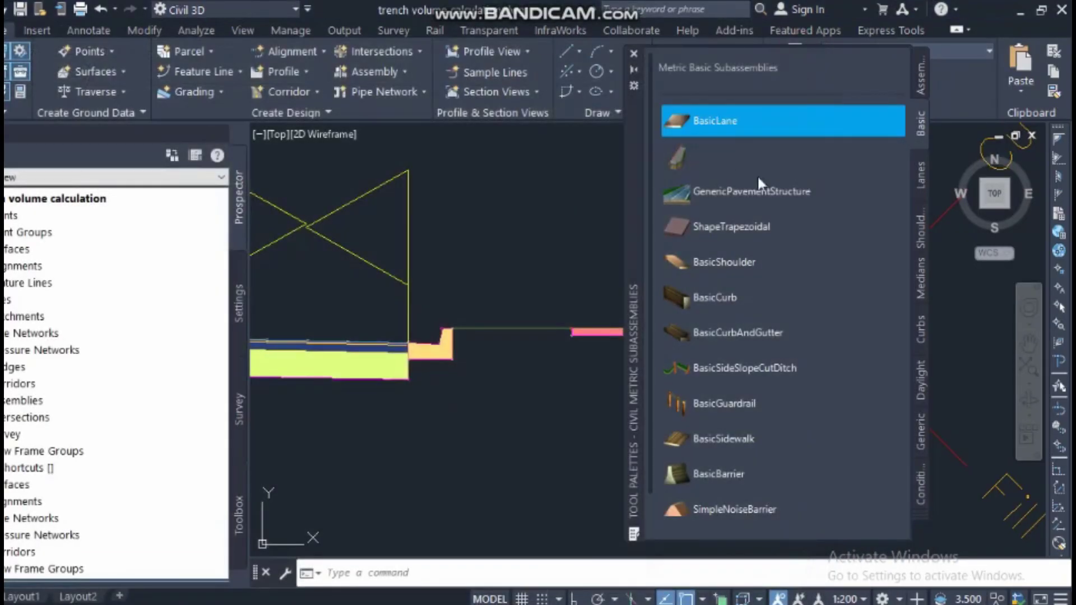
# Step: Read the GenericPavementStructure help page at full window size, including its diagram and attachment description
pyautogui.click(729, 190)
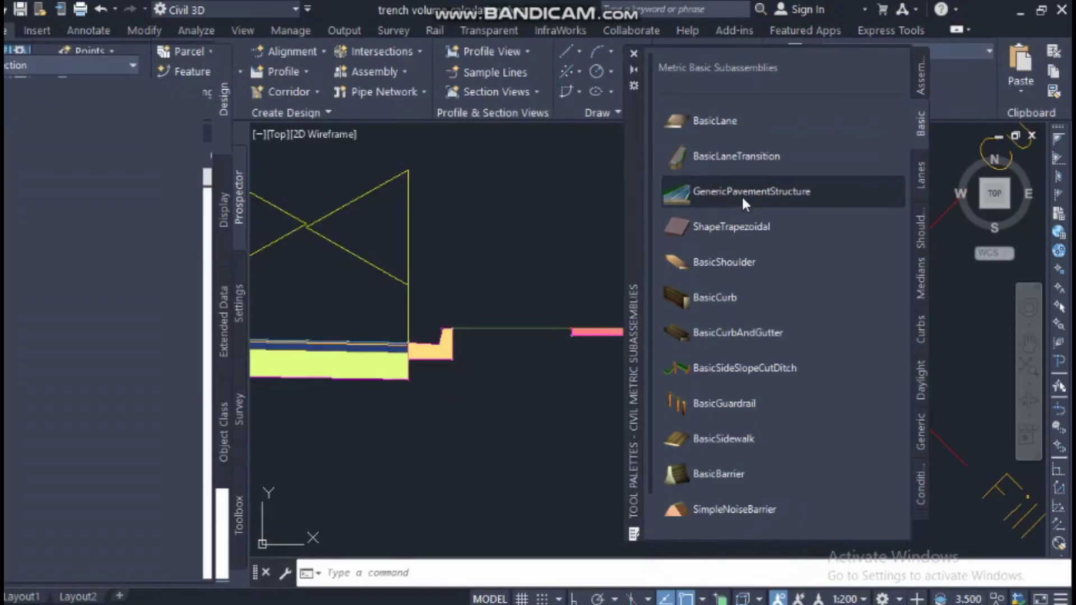
pyautogui.rightClick(743, 198)
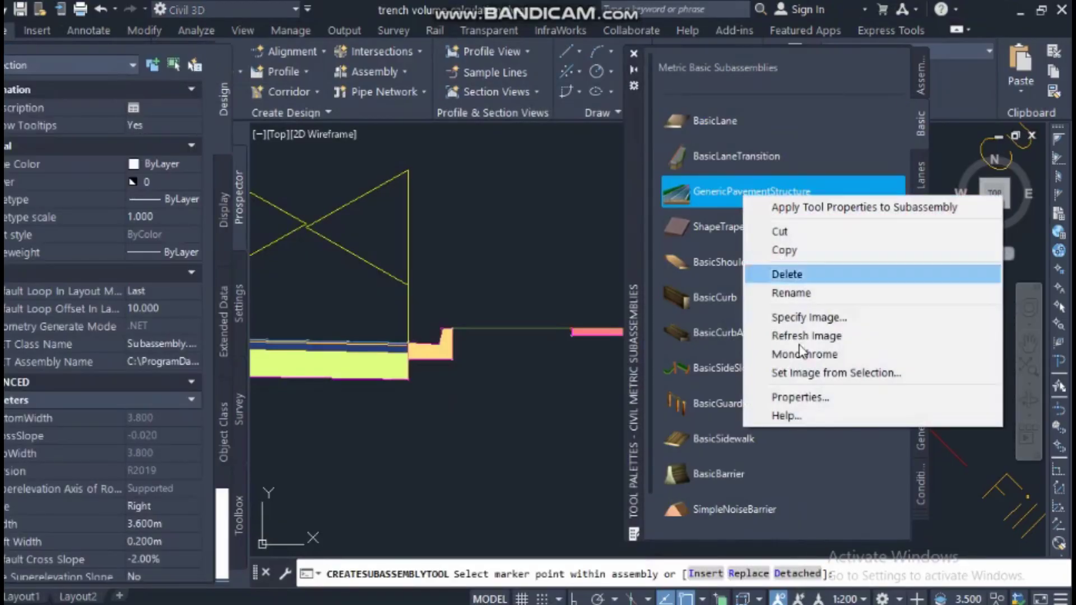
pyautogui.click(787, 417)
pyautogui.click(436, 242)
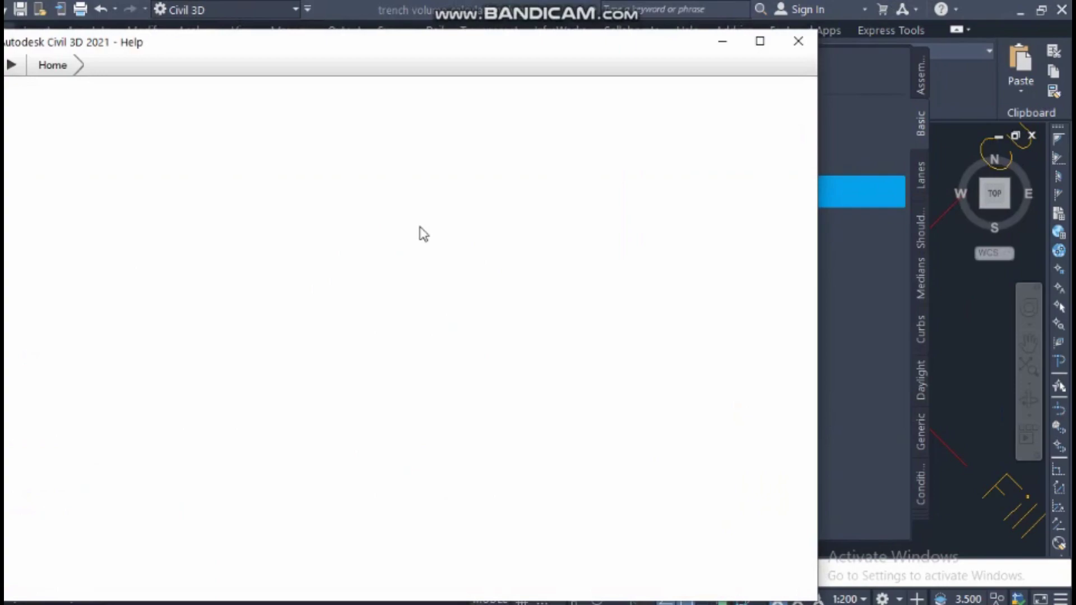
pyautogui.click(760, 45)
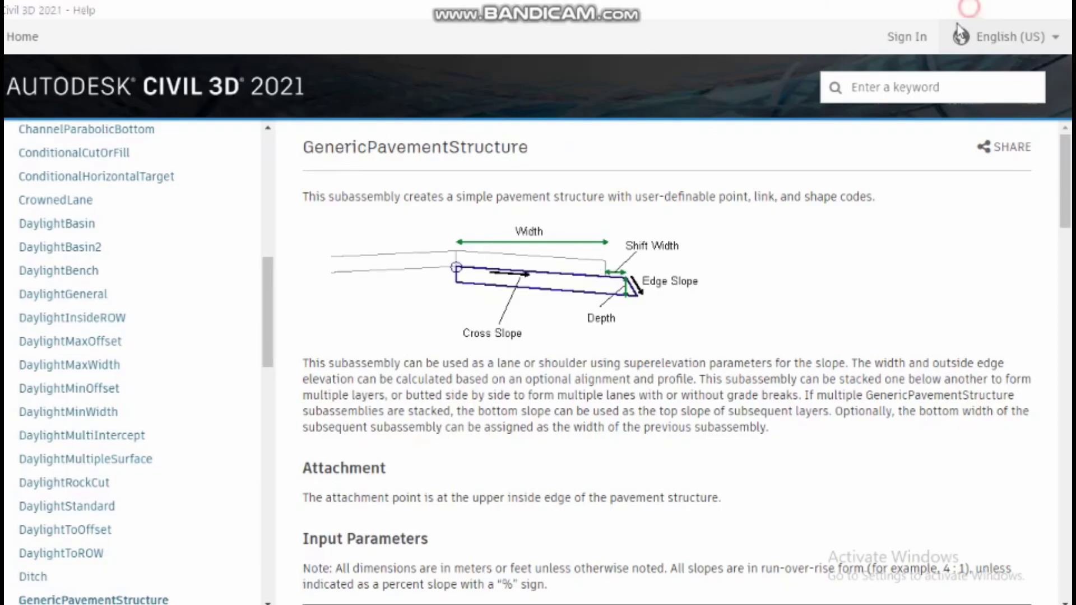
pyautogui.click(976, 8)
# Step: Attach a right-side GenericPavementStructure subassembly to the empty assembly's marker below the Basic Assembly, accepting the default name
pyautogui.click(711, 188)
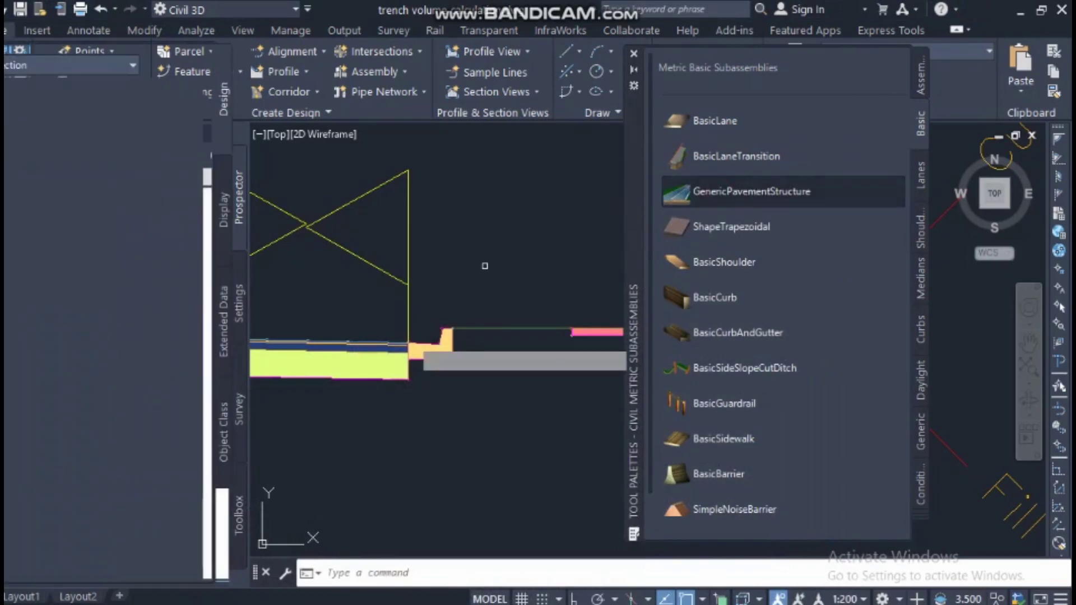
pyautogui.scroll(-2, 468, 298)
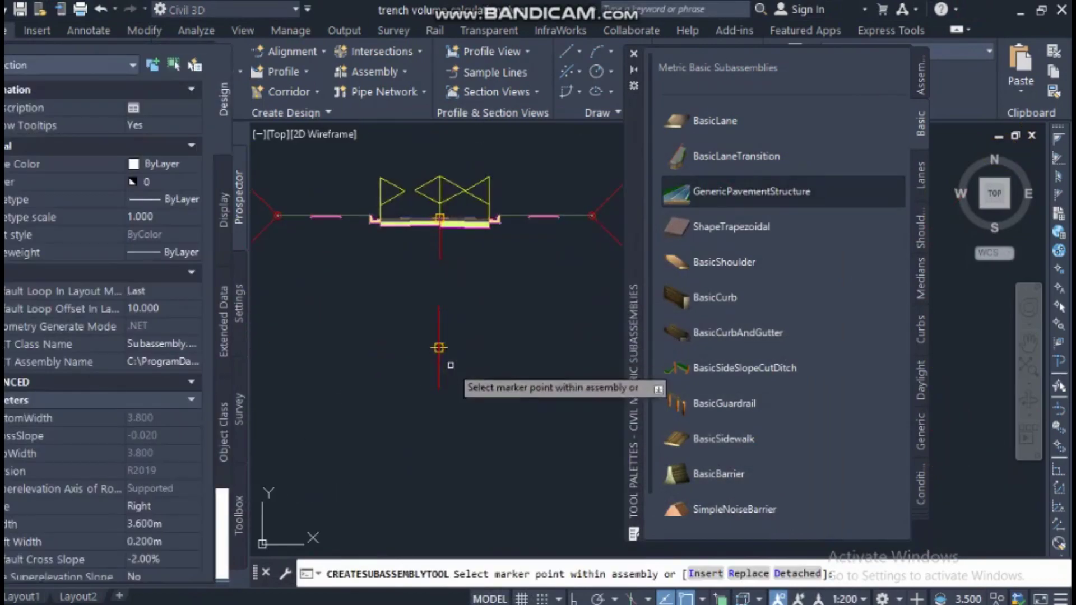
pyautogui.scroll(2, 448, 359)
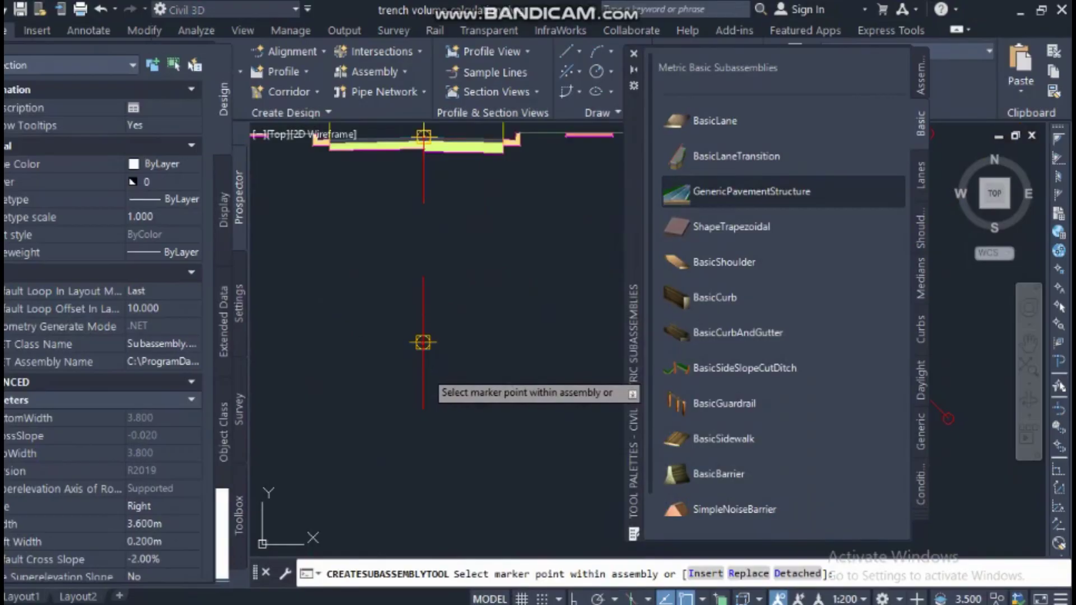
pyautogui.click(431, 367)
pyautogui.click(438, 336)
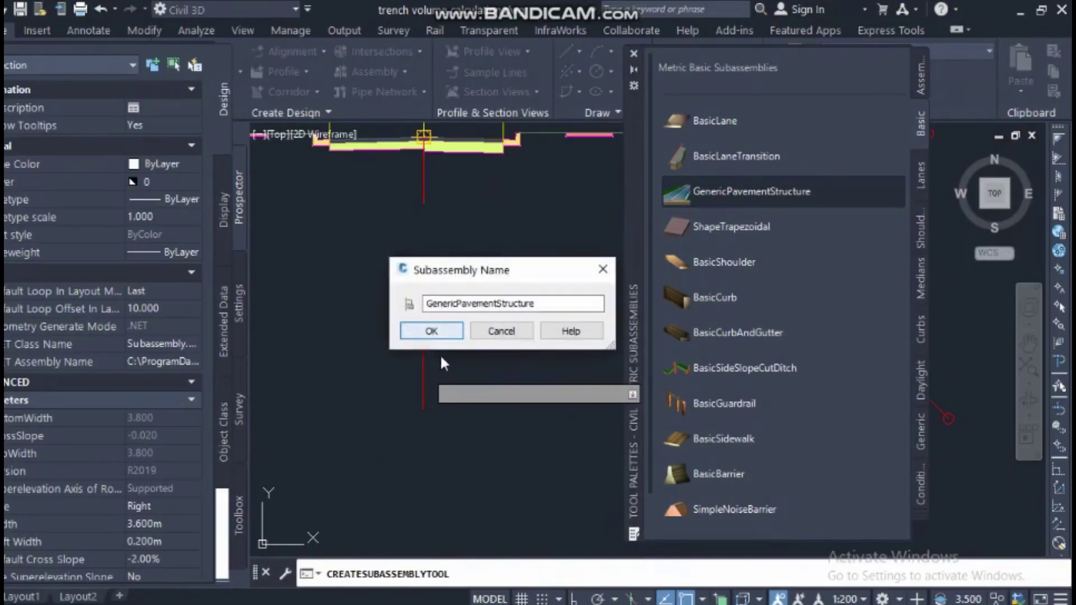
pyautogui.click(434, 335)
pyautogui.scroll(3, 524, 353)
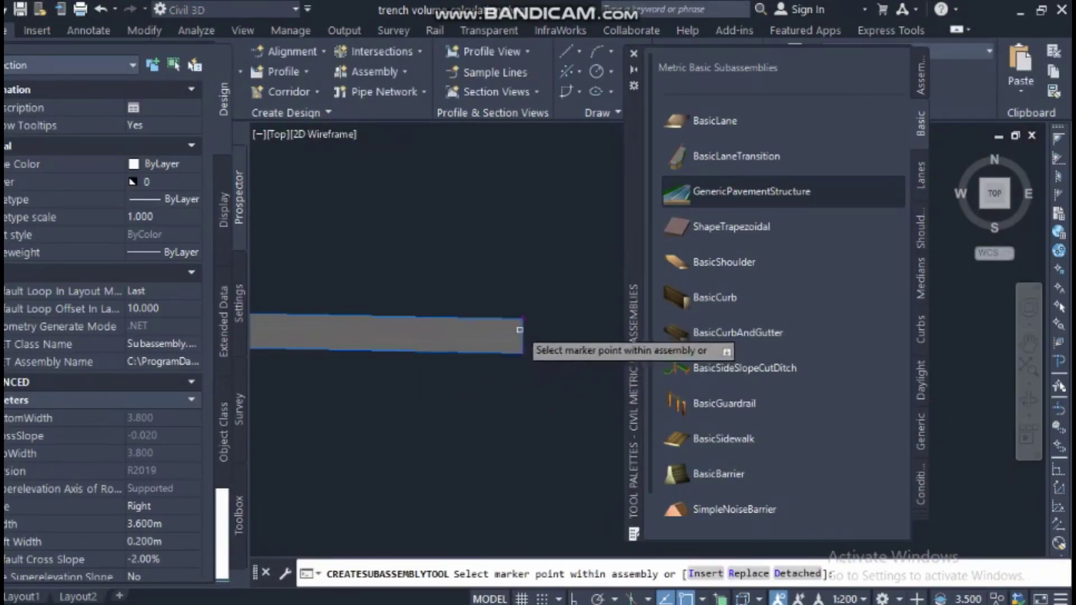
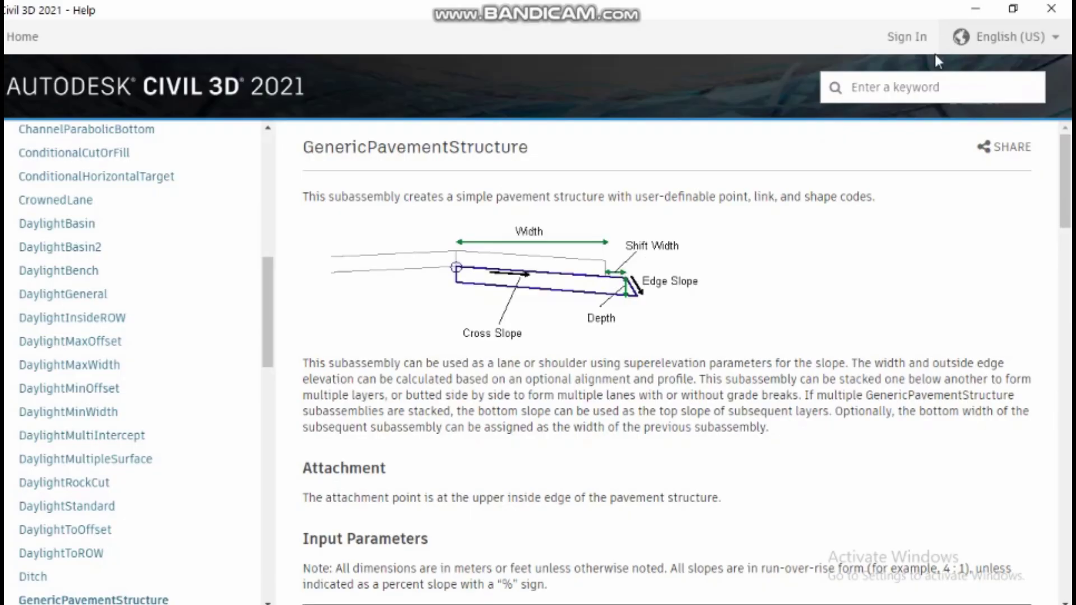
# Step: Open the parameters in the attached GenericPavementStructure's subassembly properties and select its Shift Width value
pyautogui.click(976, 9)
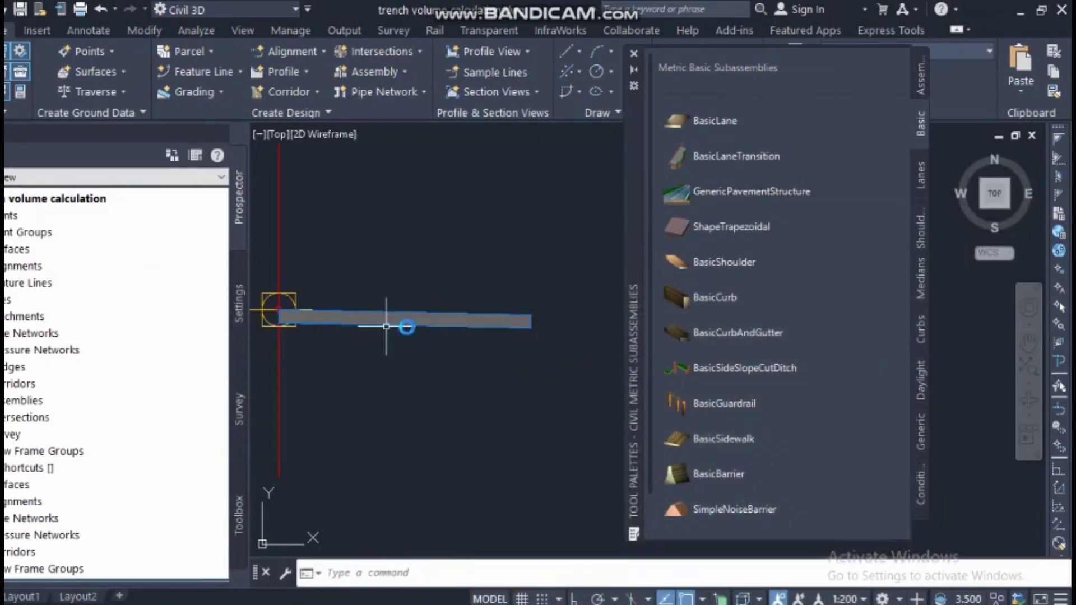
pyautogui.click(452, 320)
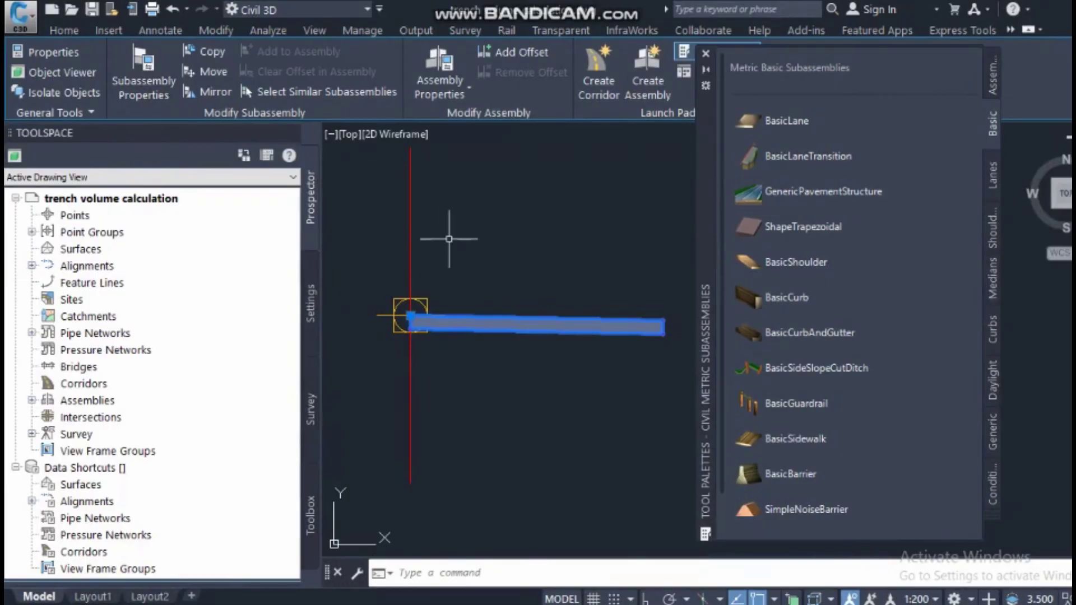
pyautogui.click(160, 75)
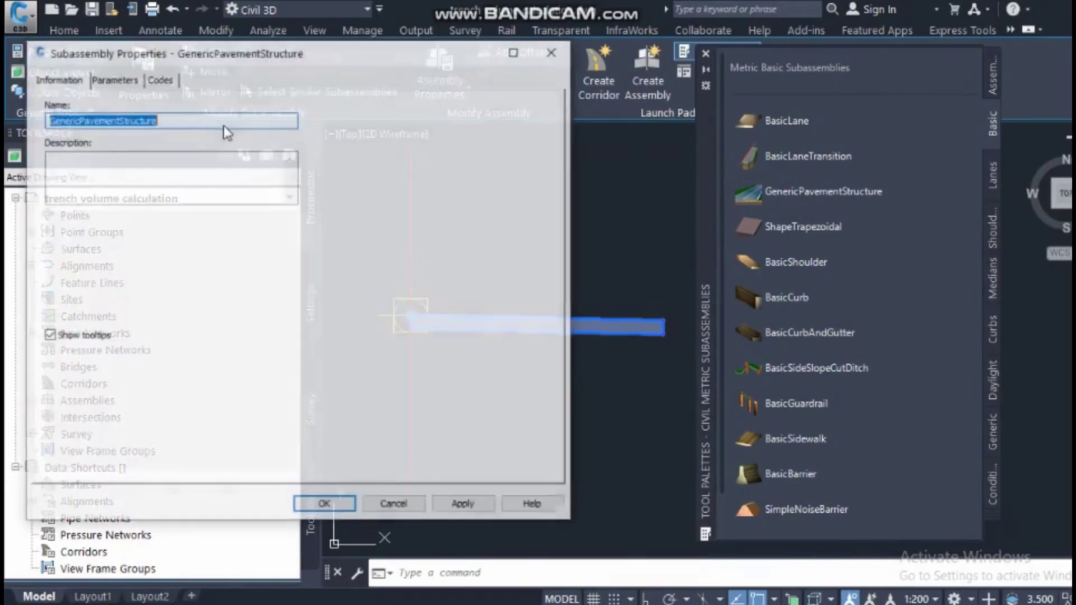
pyautogui.click(125, 80)
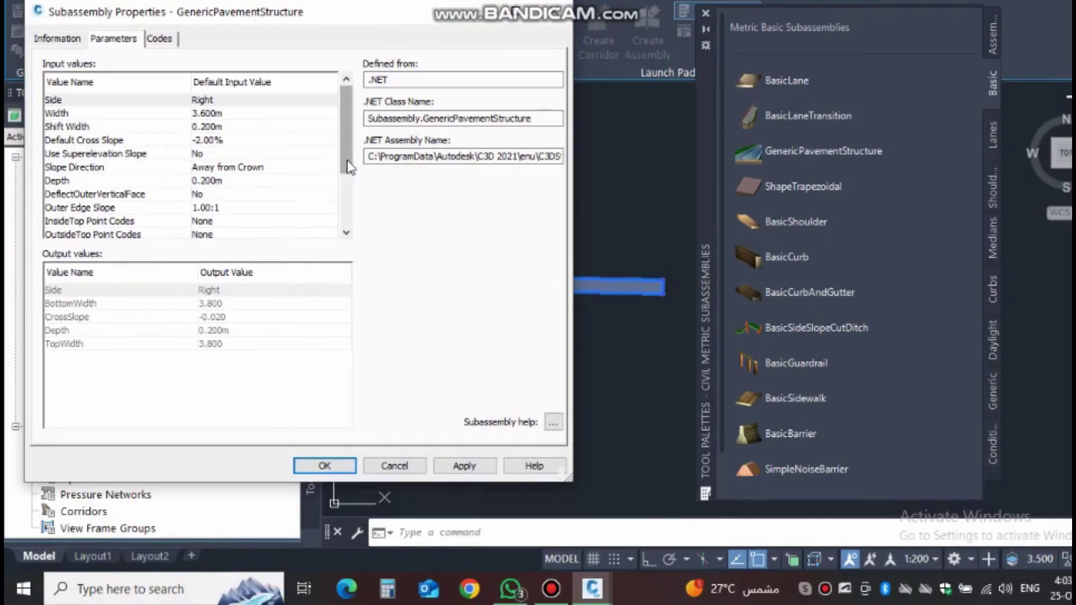
pyautogui.moveTo(344, 160)
pyautogui.mouseDown()
pyautogui.moveTo(348, 222)
pyautogui.moveTo(347, 157)
pyautogui.mouseUp()
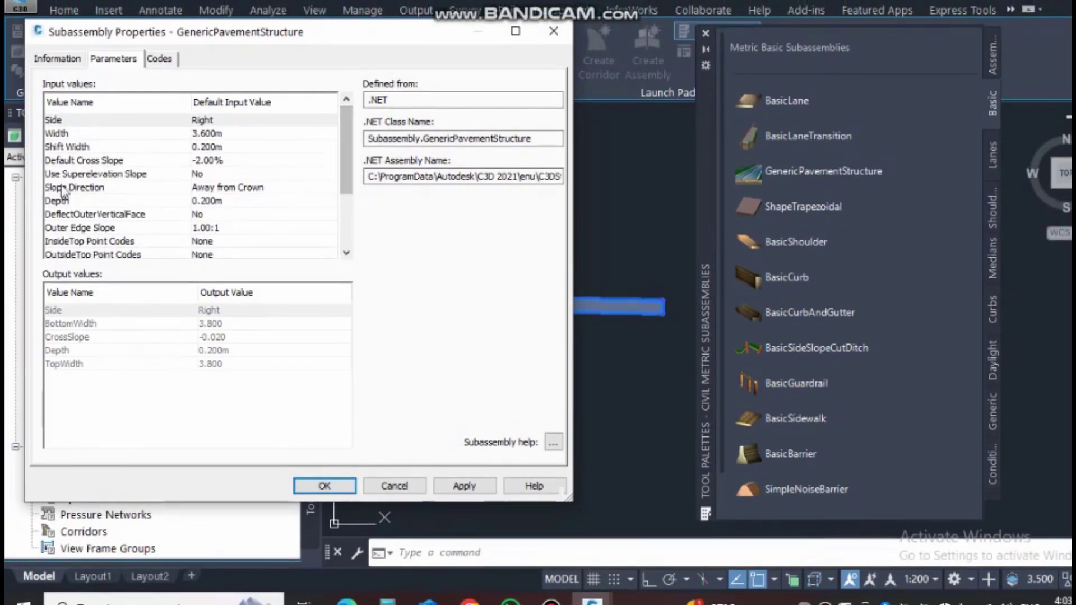
pyautogui.click(70, 146)
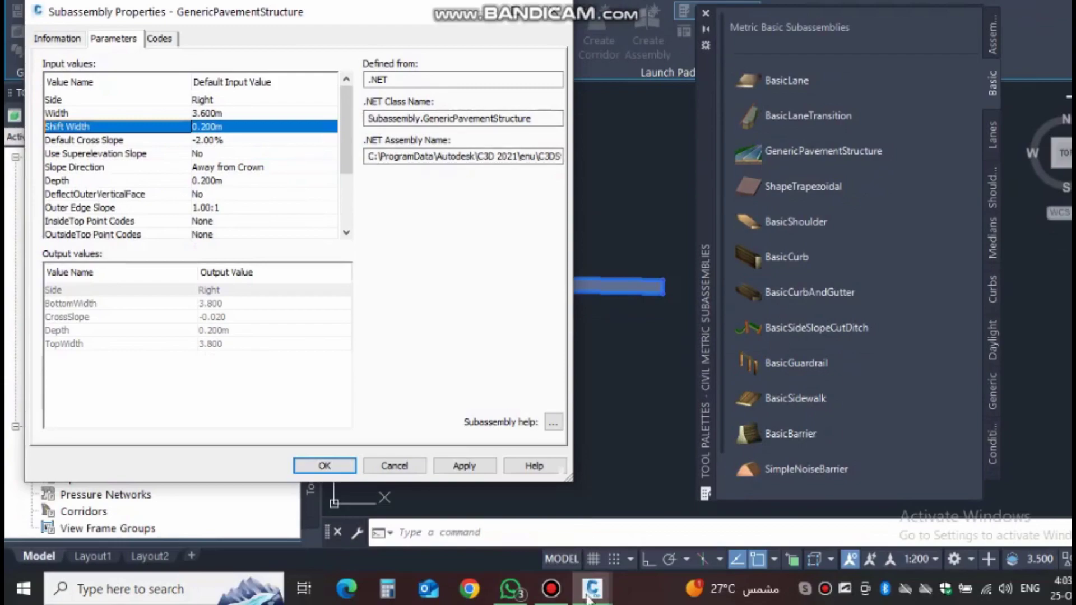
# Step: Return to the GenericPavementStructure help page and examine the width, shift width and cross slope in its diagram
pyautogui.moveTo(589, 598)
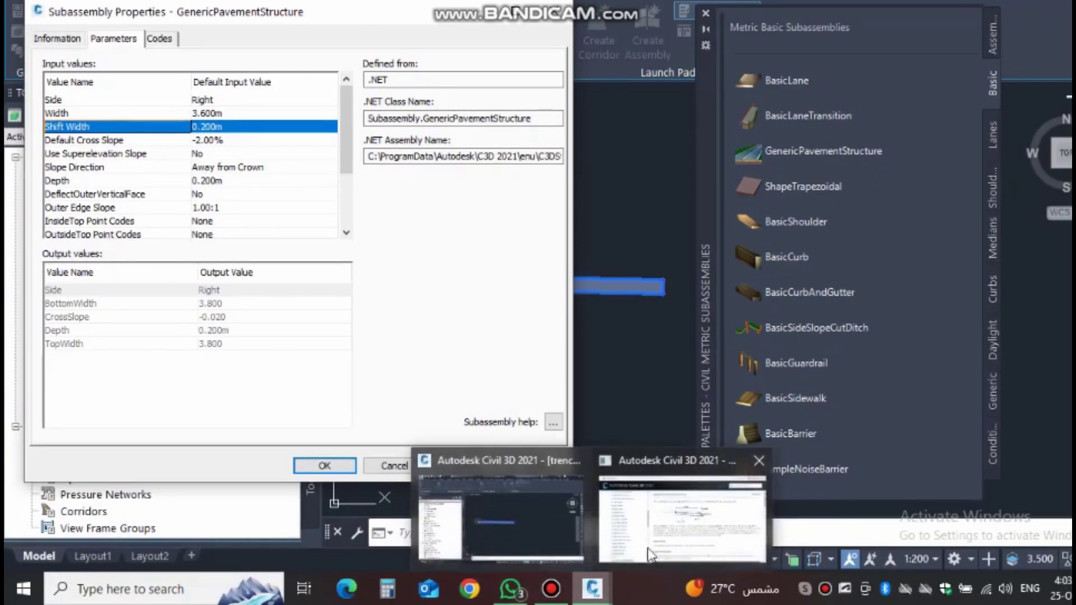
pyautogui.click(692, 514)
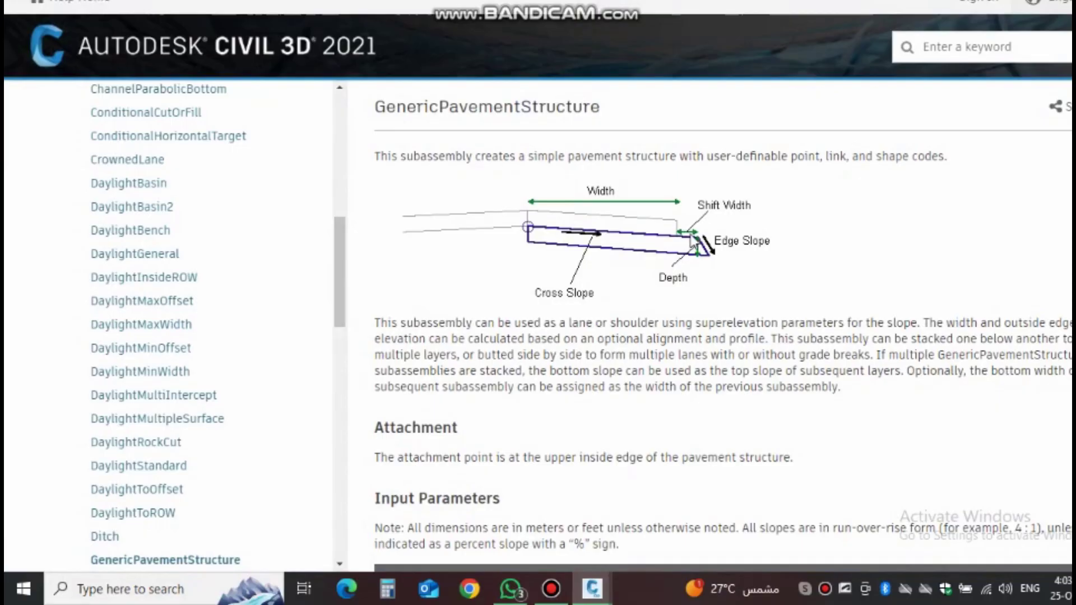
pyautogui.scroll(-5, 682, 264)
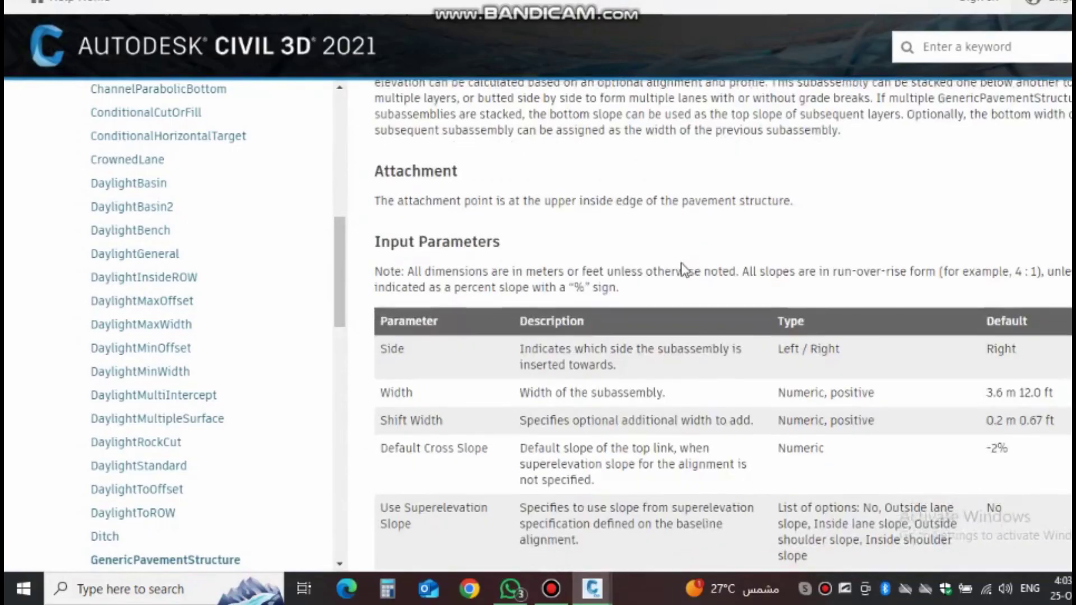
pyautogui.scroll(3, 682, 264)
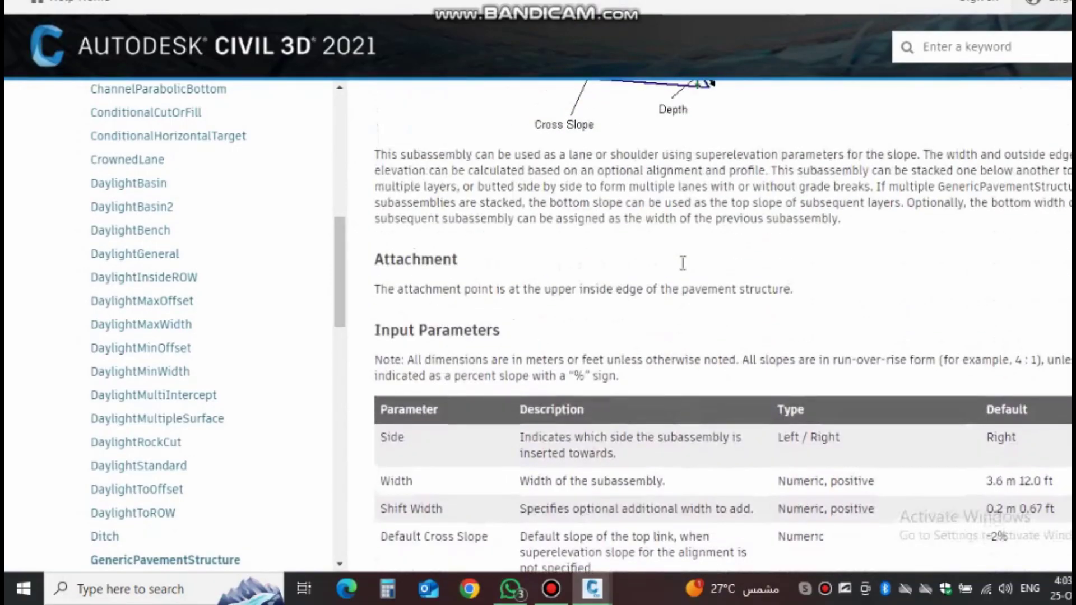
pyautogui.scroll(3, 683, 263)
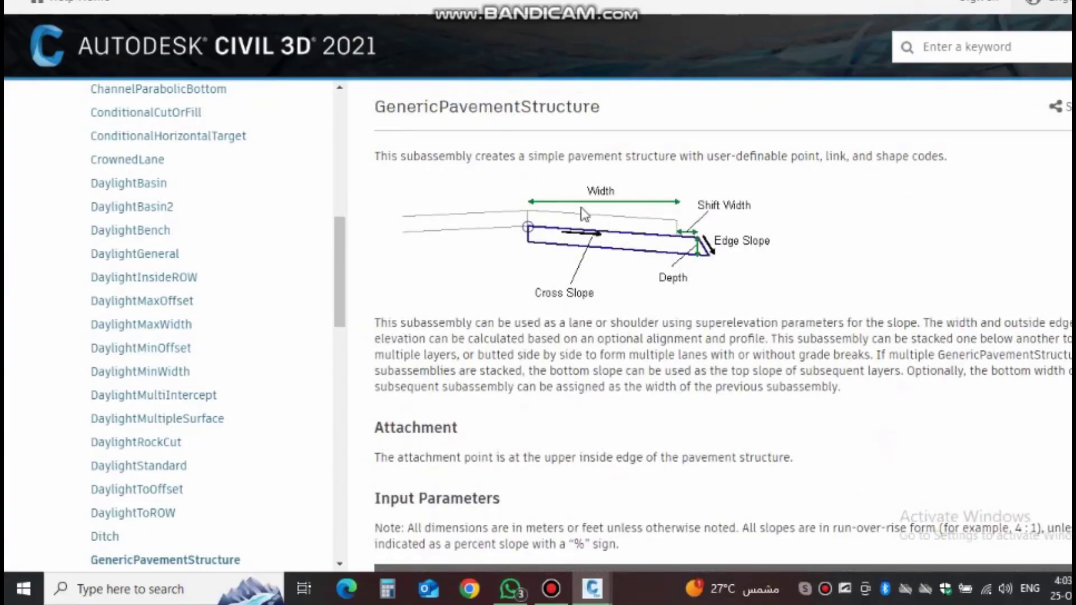
pyautogui.scroll(-2, 591, 224)
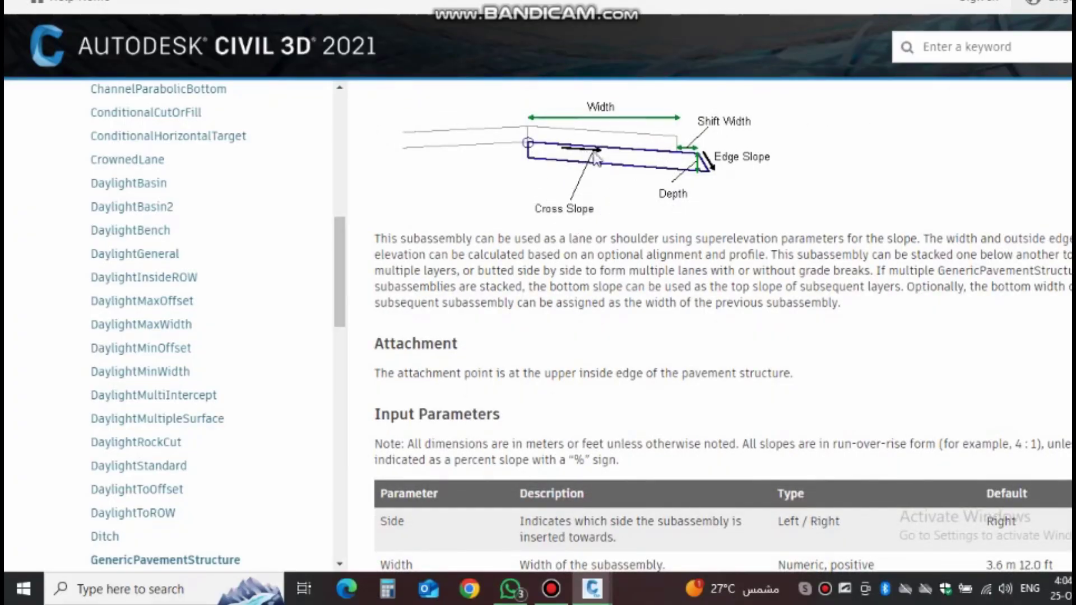
# Step: Read the Input Parameters table on the help page, from Side through the slope, depth and point code entries
pyautogui.scroll(-1, 413, 292)
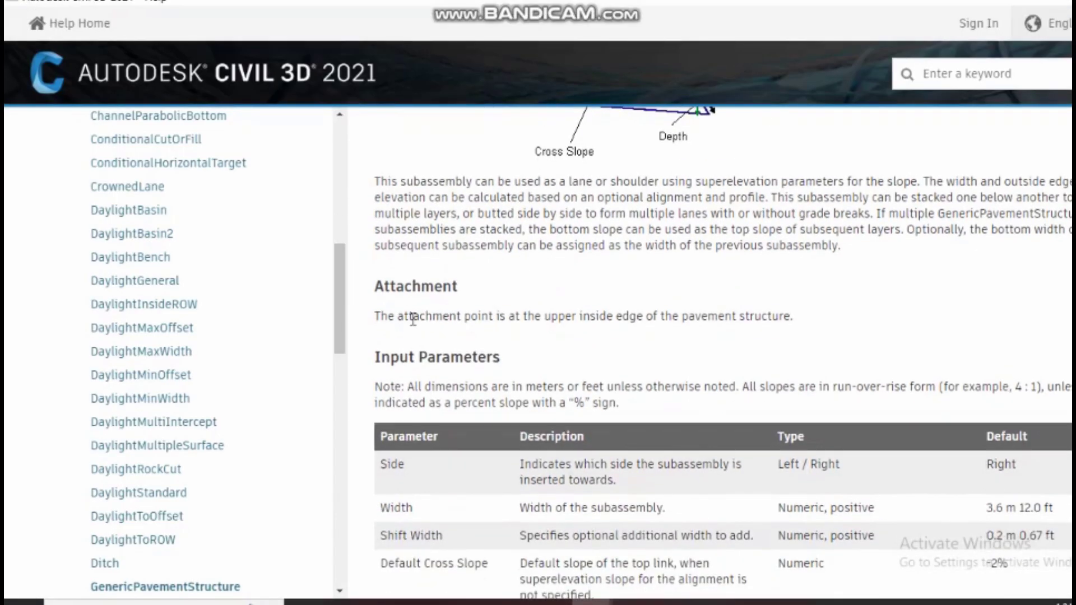
pyautogui.scroll(-3, 415, 320)
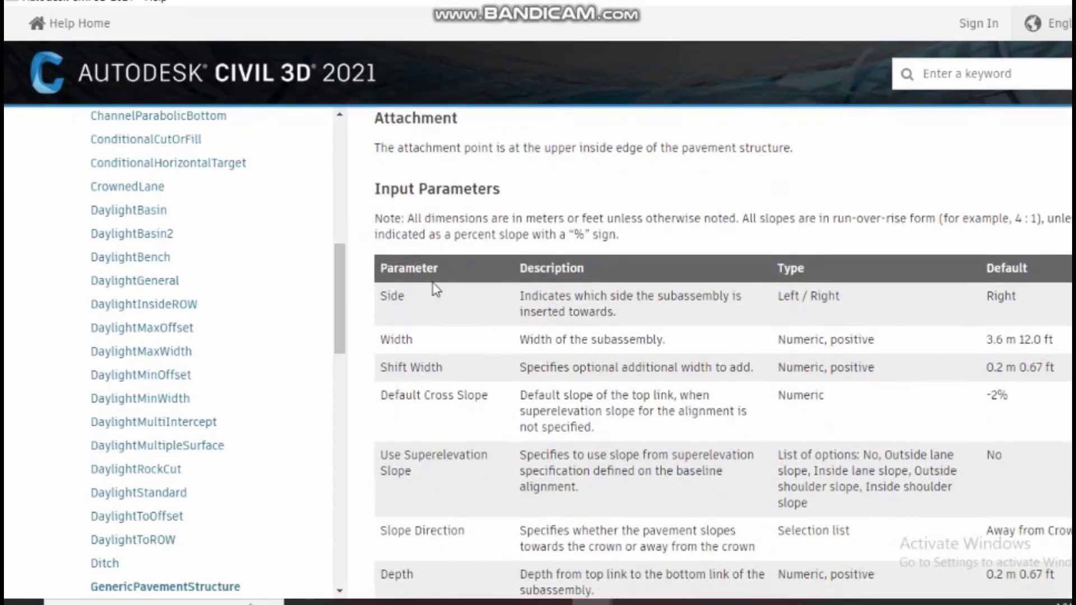
pyautogui.scroll(-2, 436, 289)
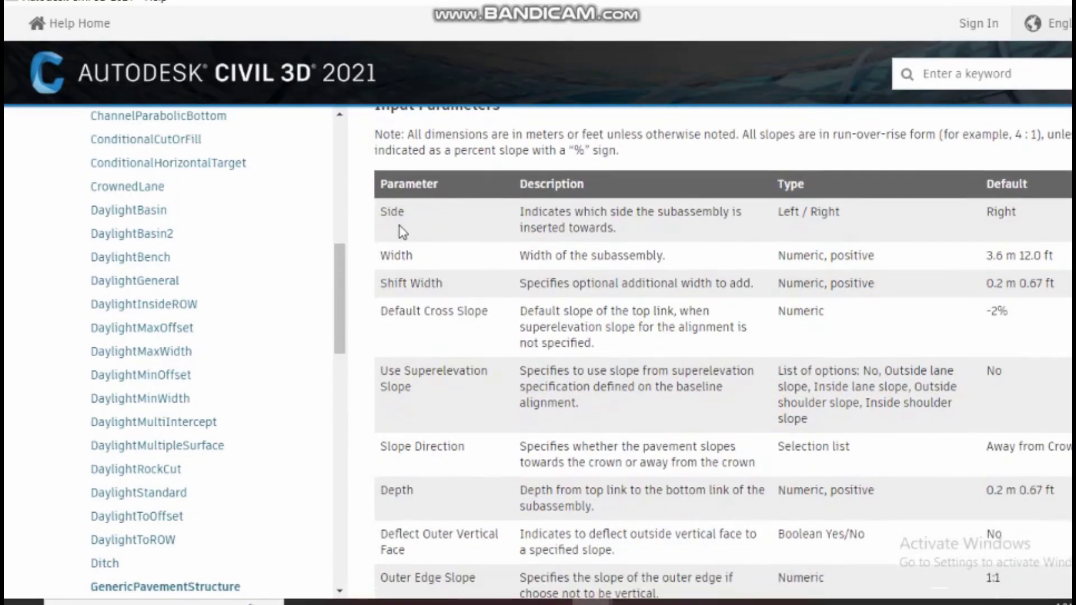
pyautogui.moveTo(412, 212); pyautogui.dragTo(375, 218)
pyautogui.click(408, 212)
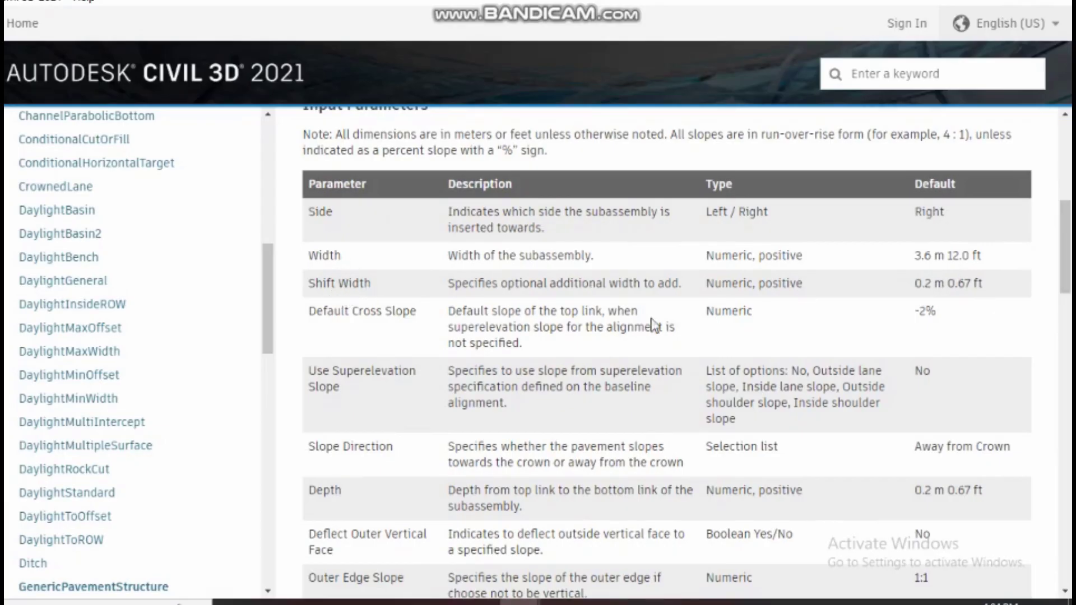
pyautogui.scroll(-3, 420, 330)
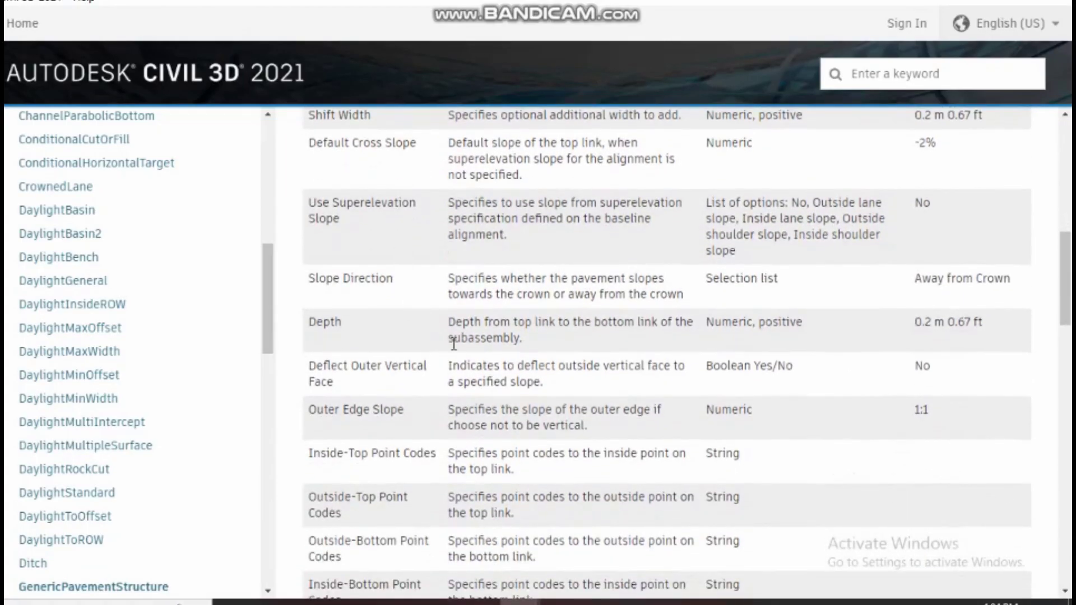
# Step: Read the Target Parameters section of the help page, covering the width and edge elevation targets
pyautogui.scroll(-10, 454, 341)
pyautogui.scroll(-1, 454, 340)
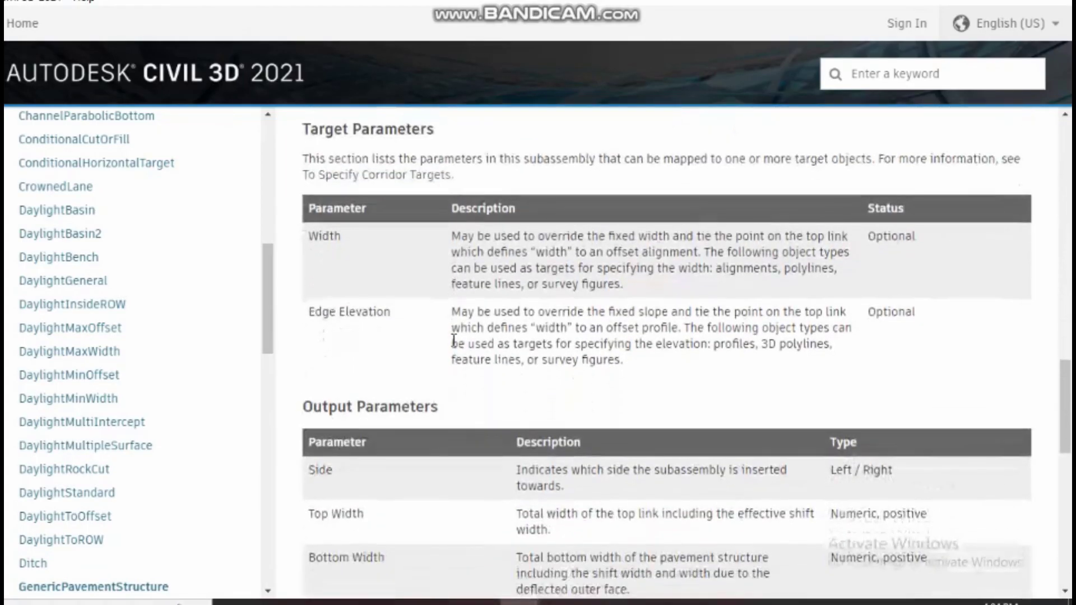
pyautogui.scroll(3, 417, 271)
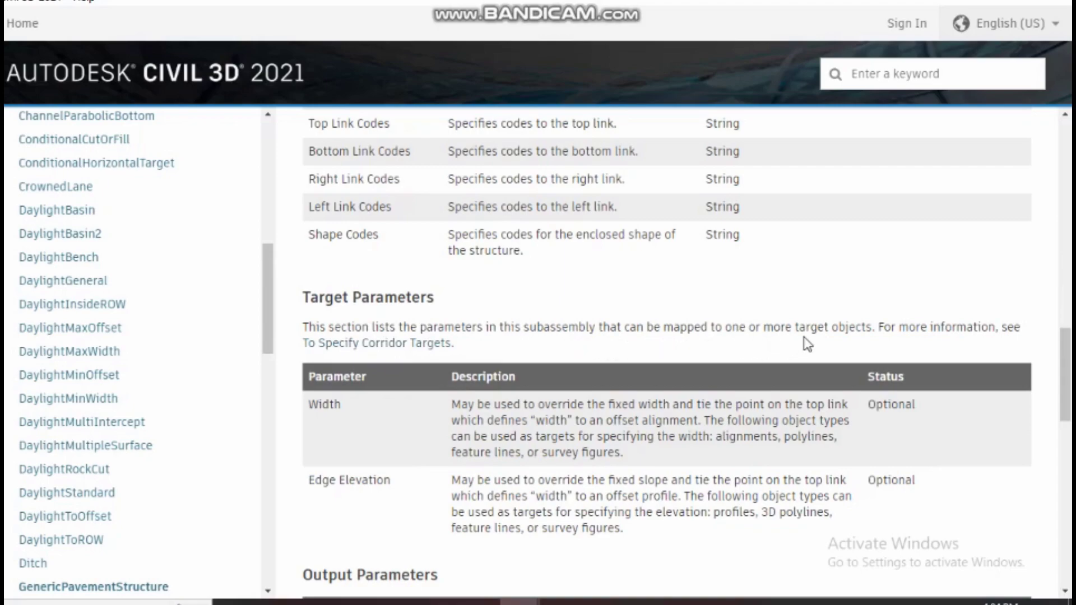
pyautogui.scroll(-1, 616, 321)
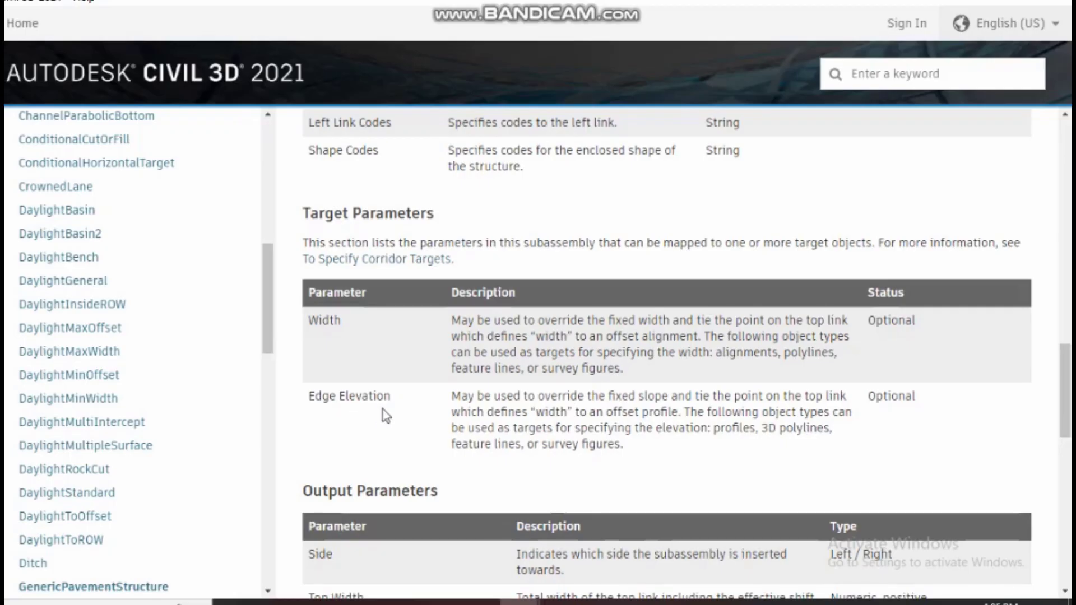
# Step: Read the Output Parameters, Behavior and Layout Mode Operation sections and examine the Coding Diagram
pyautogui.scroll(-1, 383, 412)
pyautogui.scroll(-2, 872, 331)
pyautogui.scroll(-3, 369, 261)
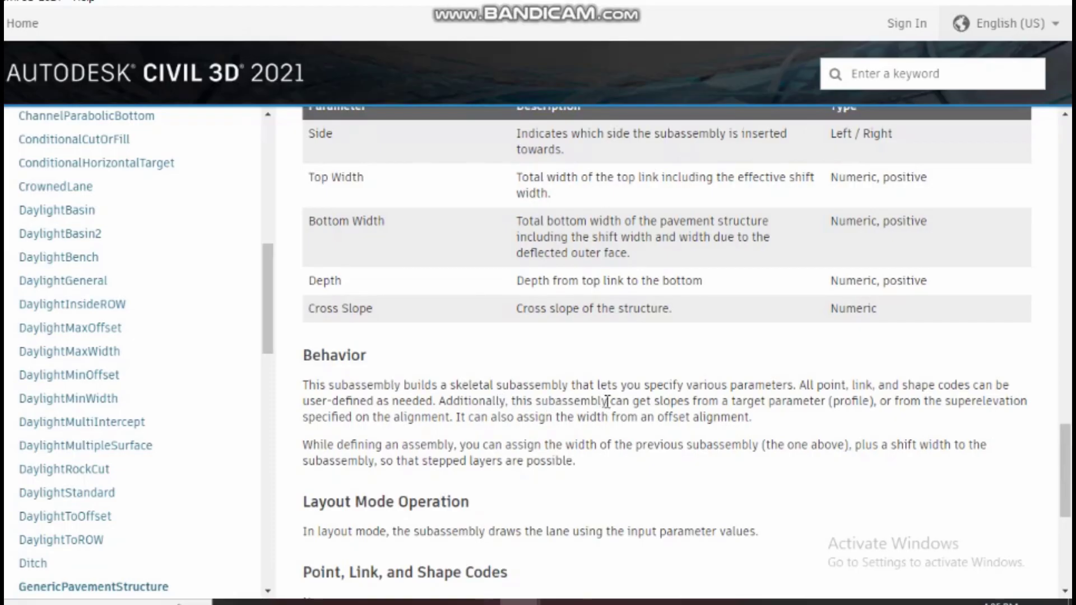
pyautogui.scroll(-2, 710, 416)
pyautogui.scroll(-2, 569, 330)
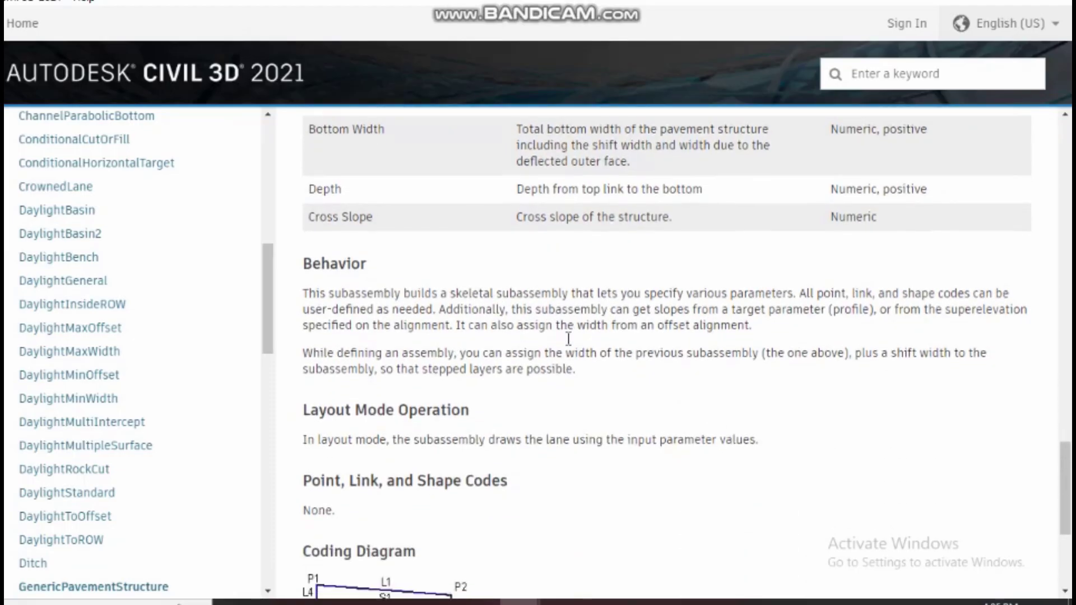
pyautogui.scroll(-3, 496, 364)
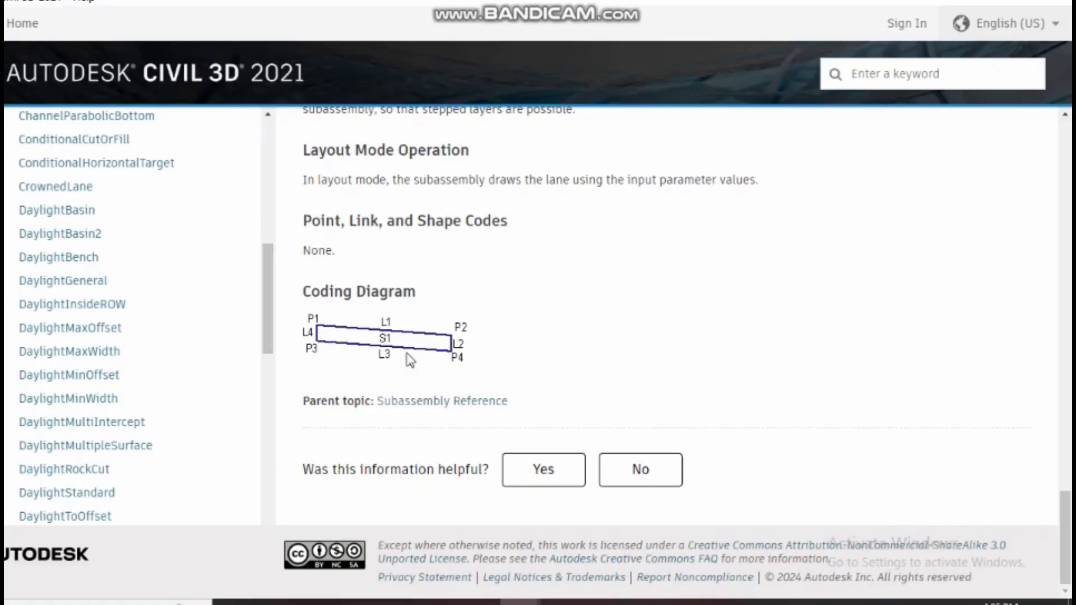
# Step: Review the GenericPavementStructure help page back up to its opening diagram and close the help window
pyautogui.scroll(3, 457, 358)
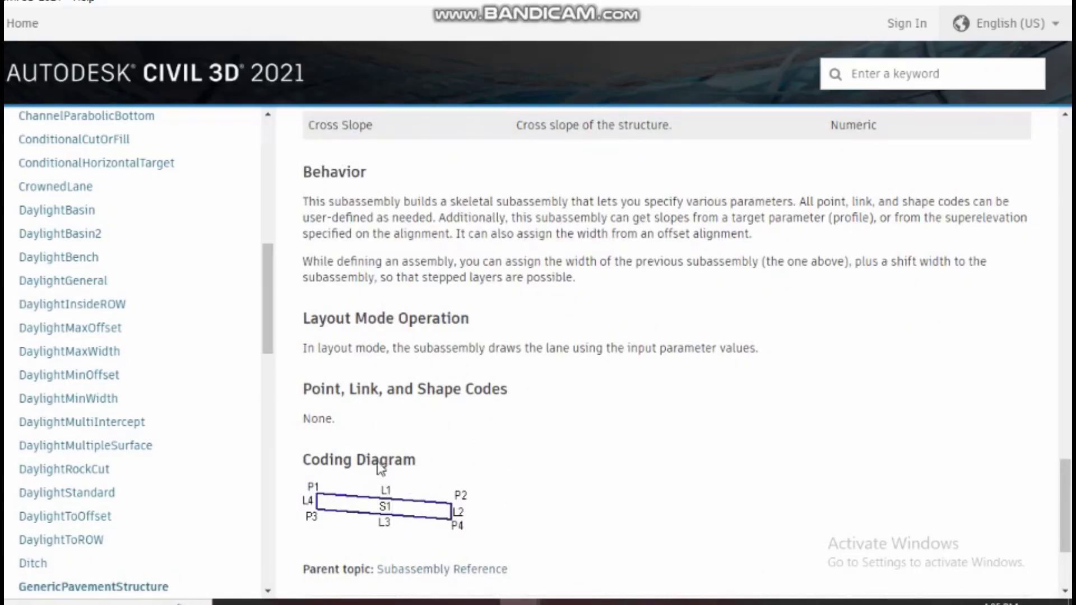
pyautogui.scroll(7, 380, 468)
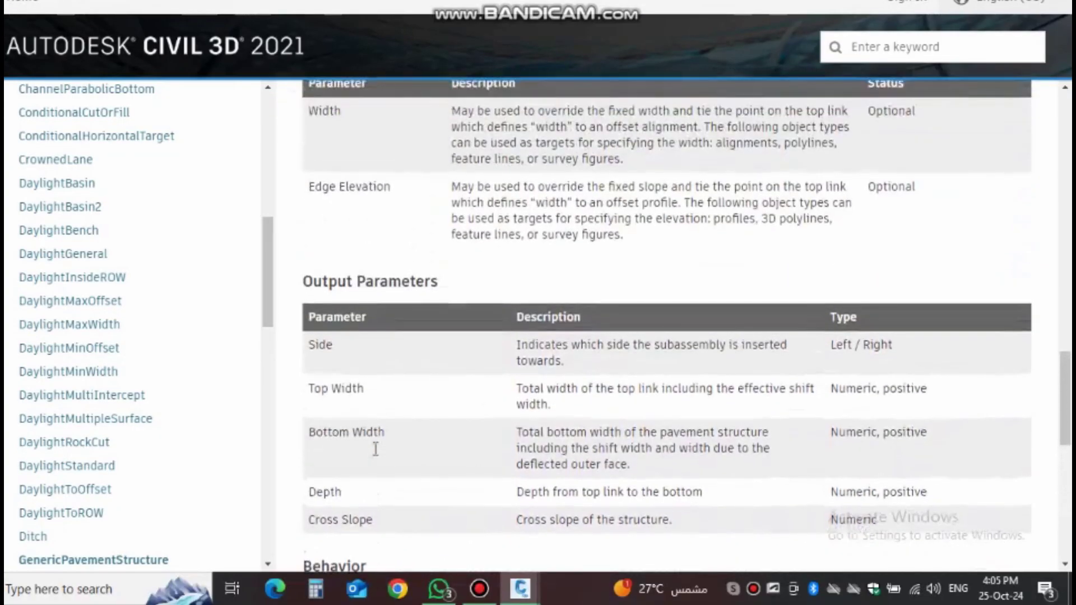
pyautogui.scroll(4, 375, 448)
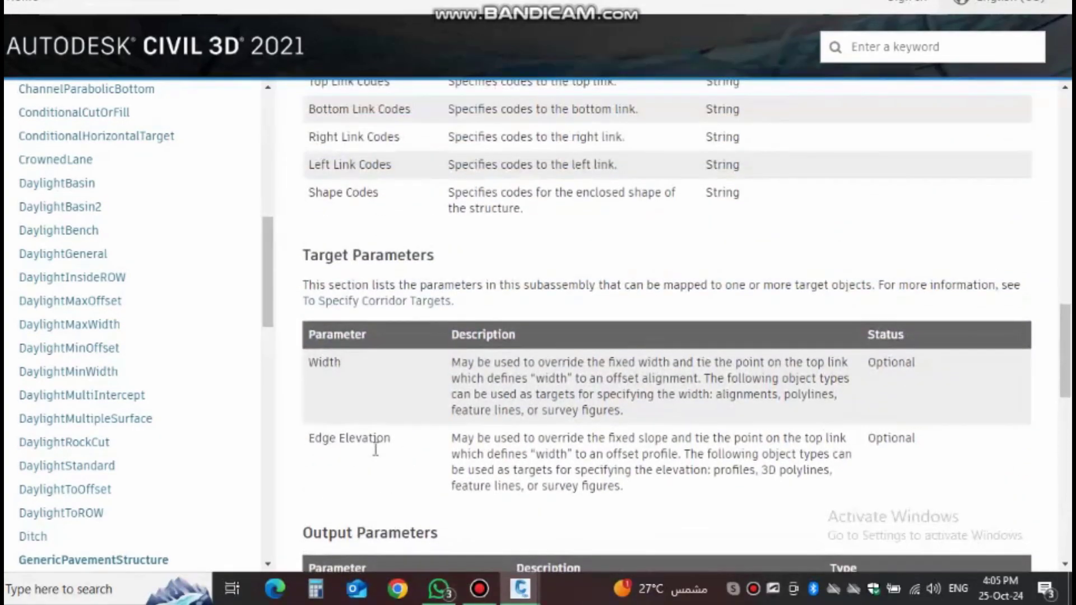
pyautogui.scroll(4, 375, 448)
pyautogui.scroll(5, 377, 456)
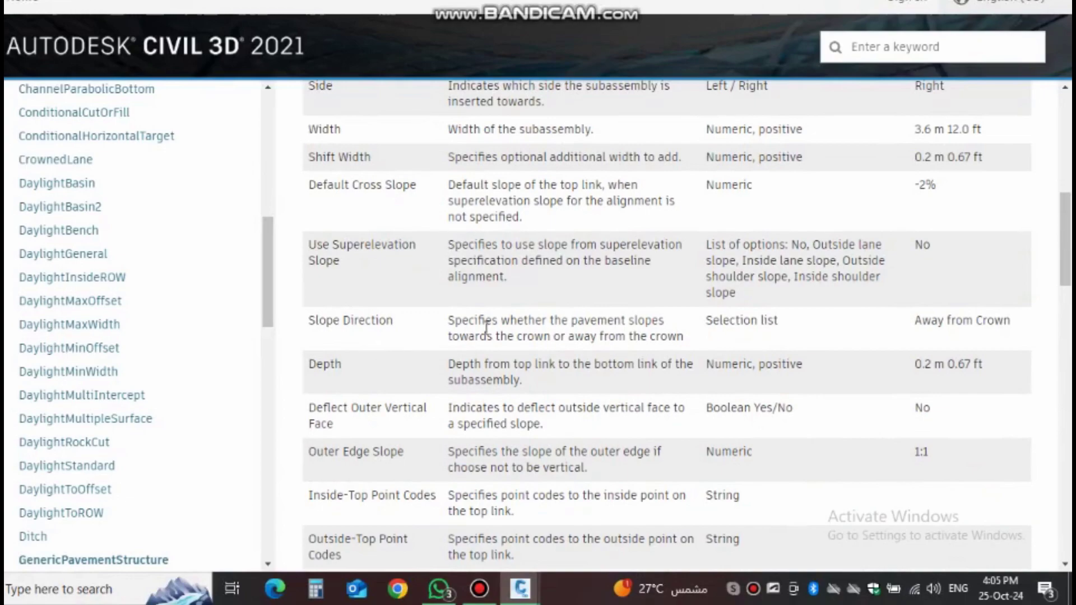
pyautogui.scroll(3, 486, 328)
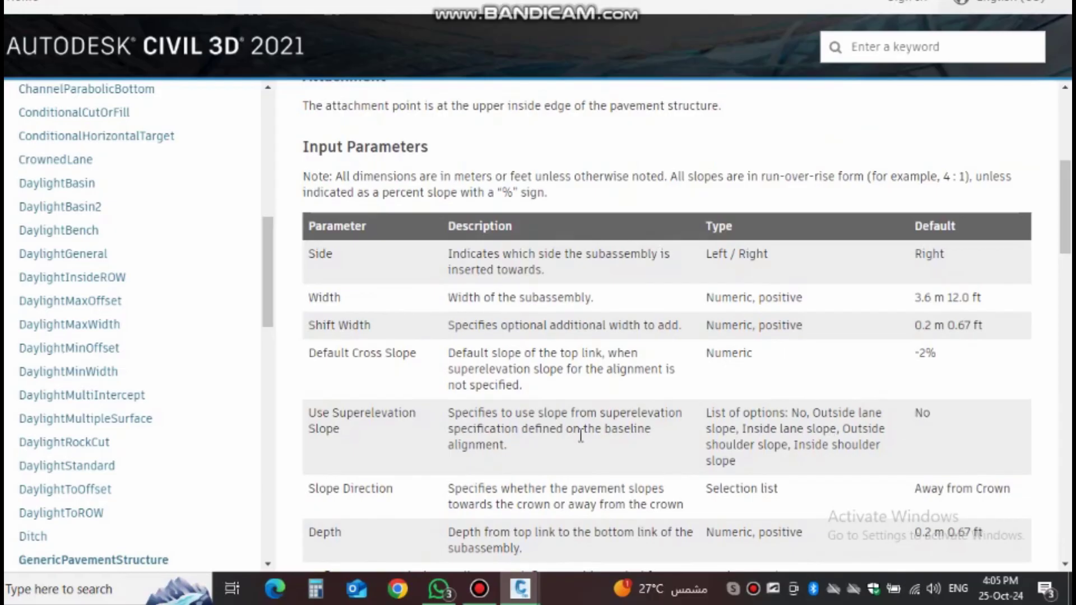
pyautogui.scroll(6, 581, 435)
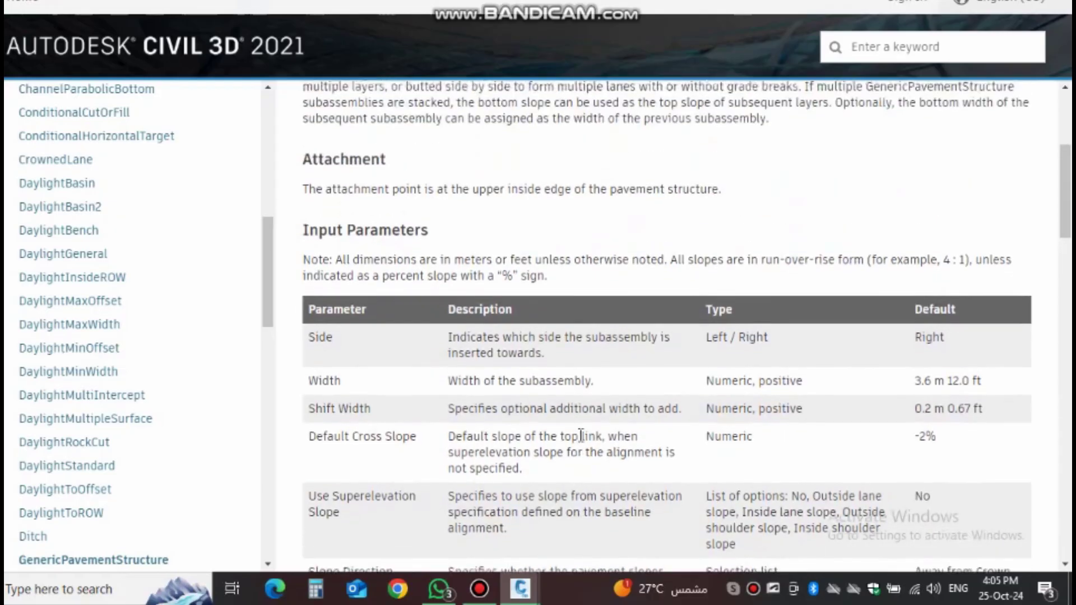
pyautogui.scroll(3, 517, 406)
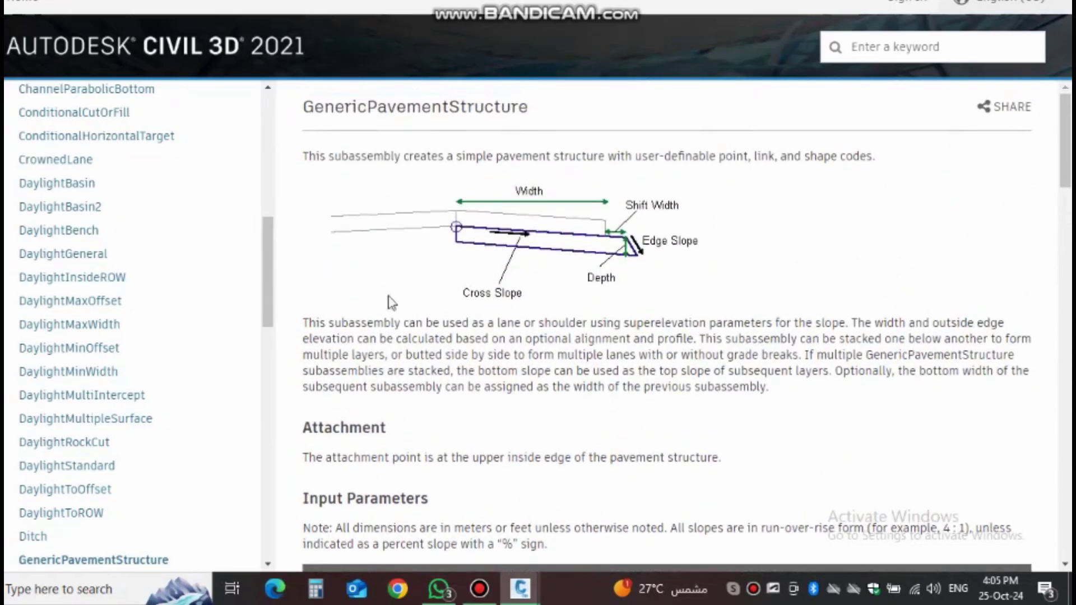
pyautogui.click(1062, 9)
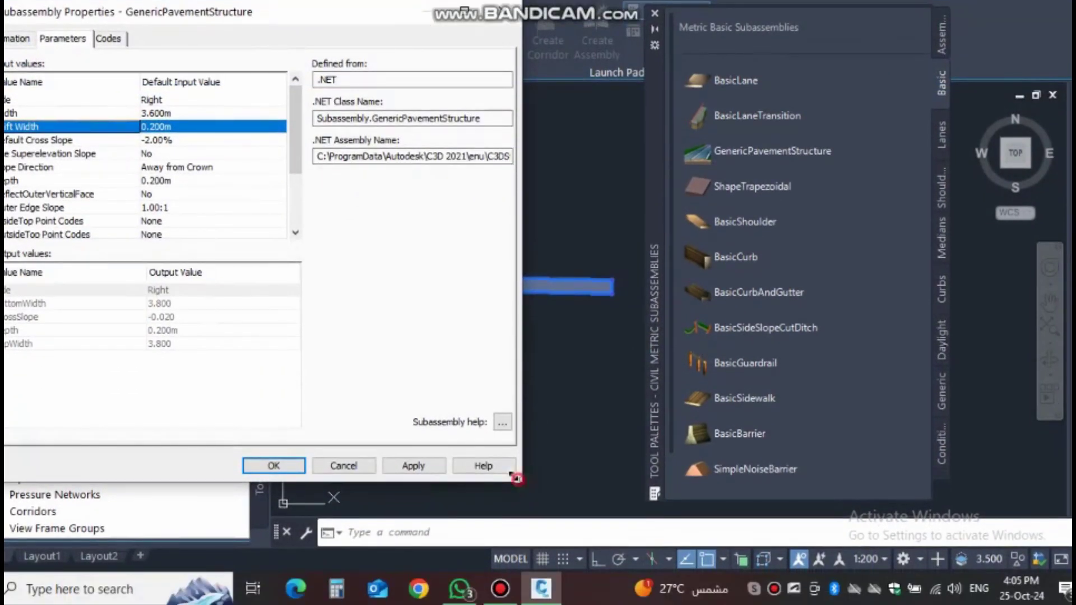
# Step: Set the GenericPavementStructure's Use Superelevation Slope parameter to Right Outside Lane
pyautogui.moveTo(517, 479); pyautogui.dragTo(341, 406)
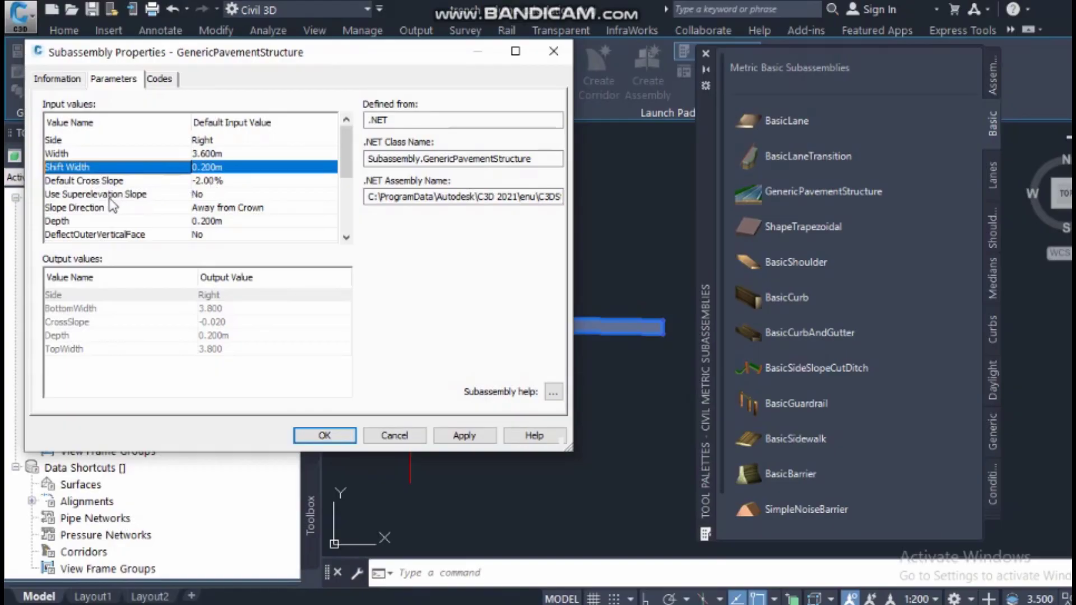
pyautogui.click(224, 196)
pyautogui.doubleClick(235, 197)
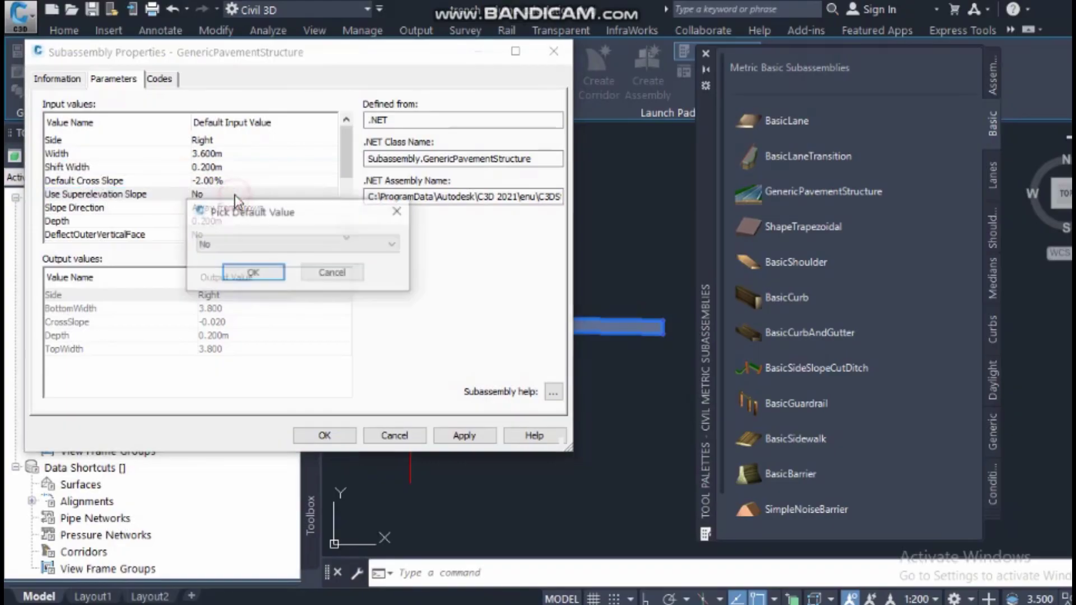
pyautogui.click(245, 246)
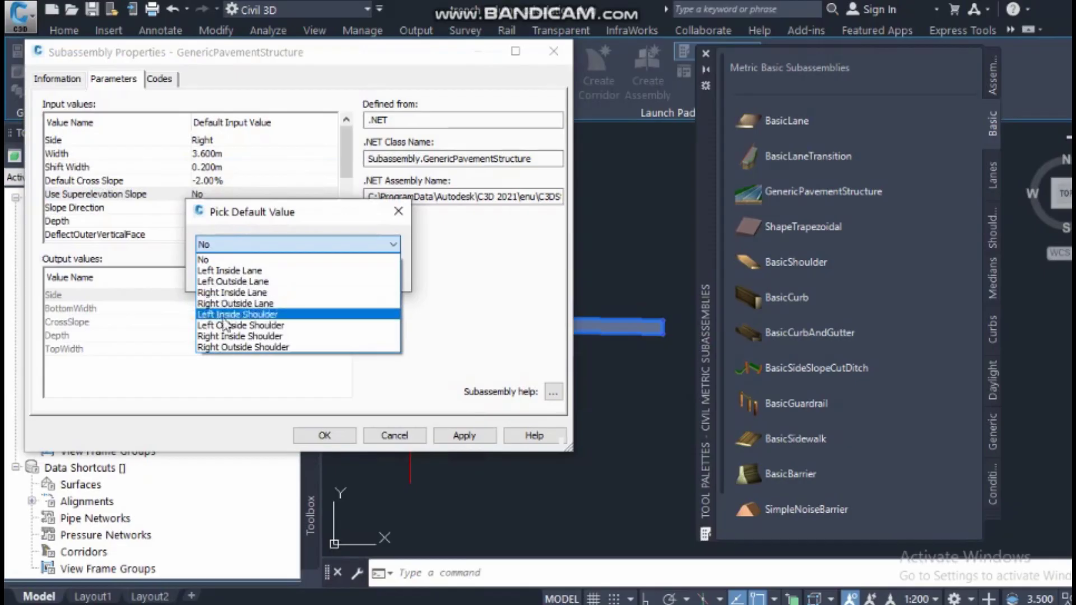
pyautogui.click(238, 304)
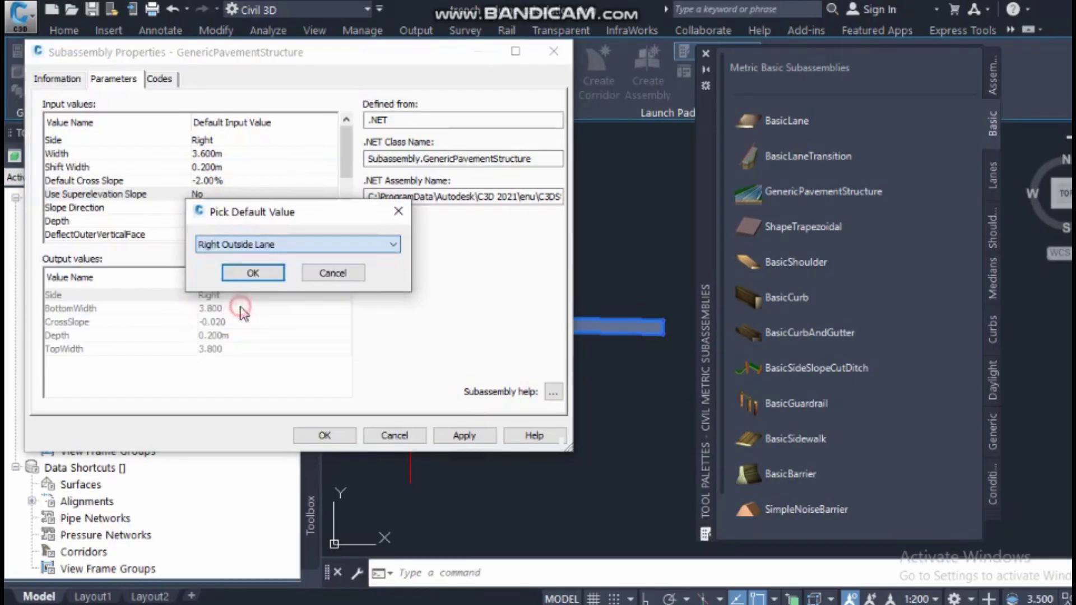
pyautogui.click(236, 271)
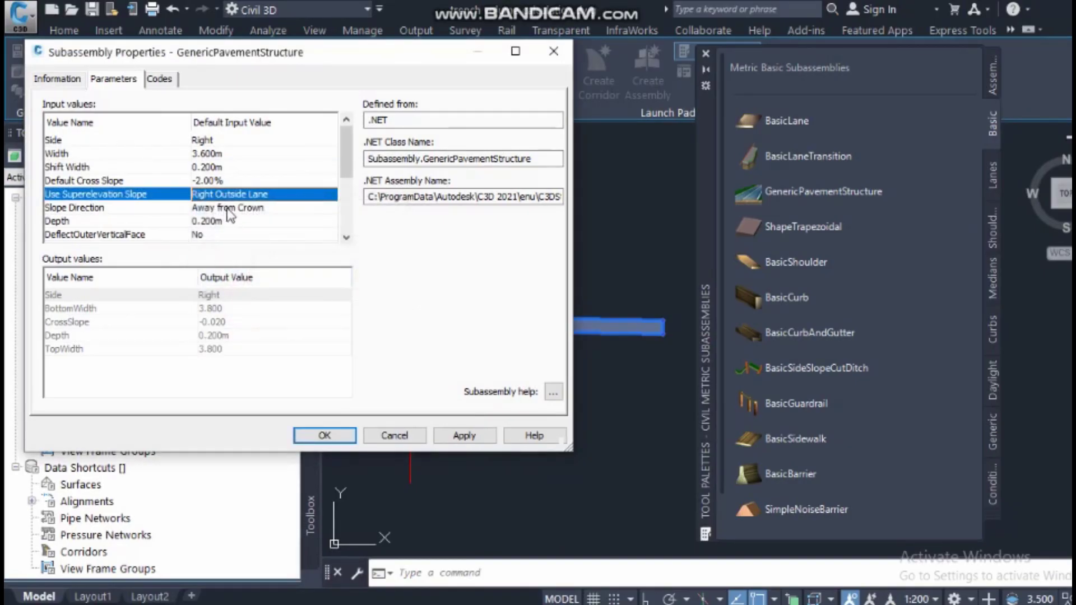
# Step: Set the DeflectOuterVerticalFace parameter to Yes and apply it to the pavement structure
pyautogui.click(348, 176)
pyautogui.moveTo(348, 176); pyautogui.dragTo(346, 209)
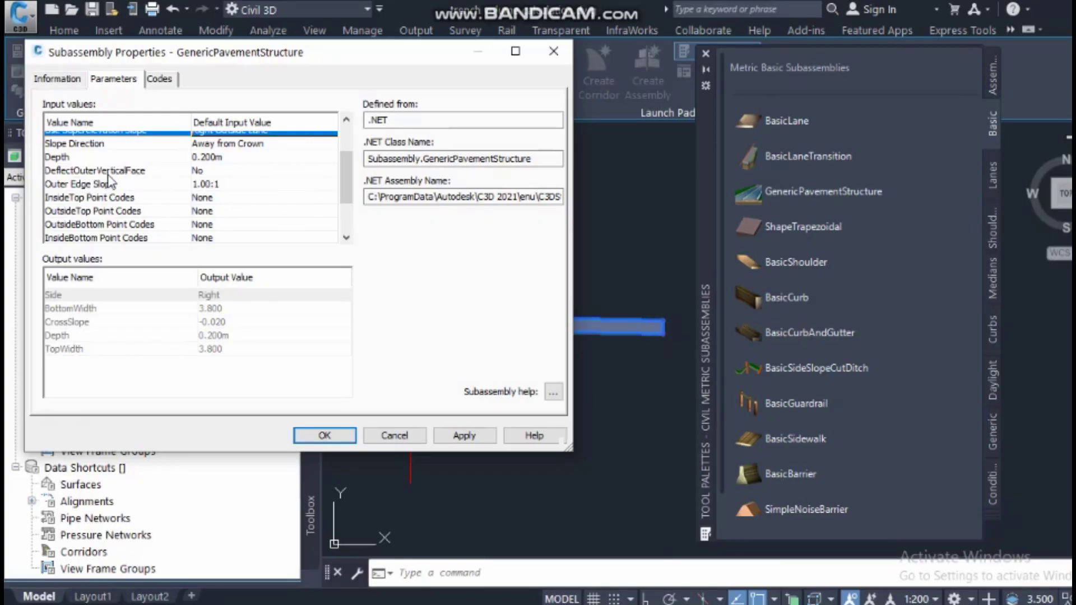
pyautogui.doubleClick(218, 171)
pyautogui.click(241, 245)
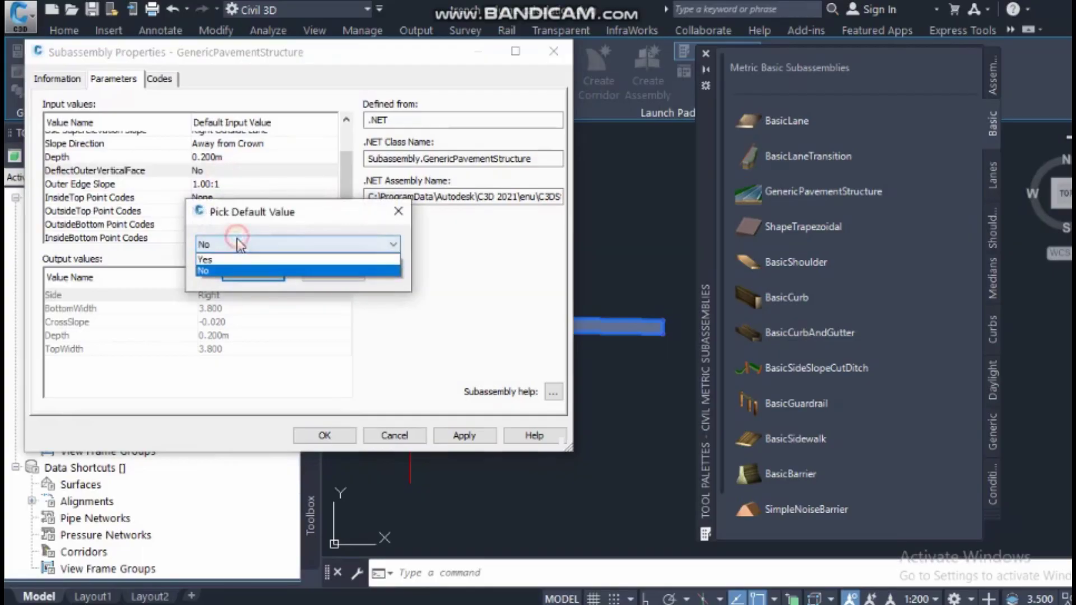
pyautogui.click(230, 262)
pyautogui.click(253, 273)
pyautogui.click(464, 435)
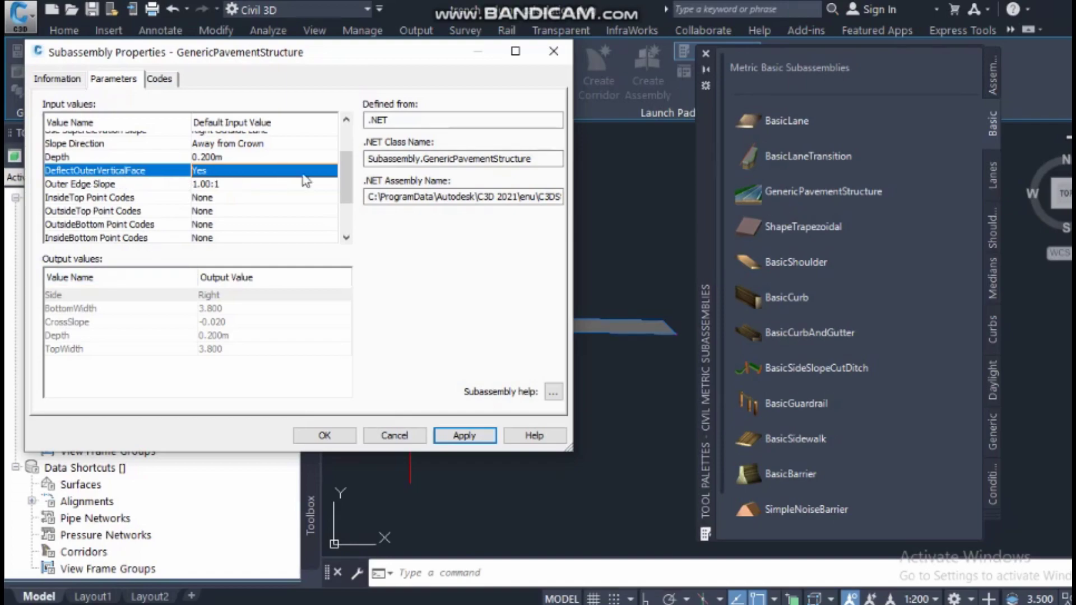
# Step: Accept the GenericPavementStructure properties after reviewing its input values, and close the tool palettes
pyautogui.scroll(2, 340, 189)
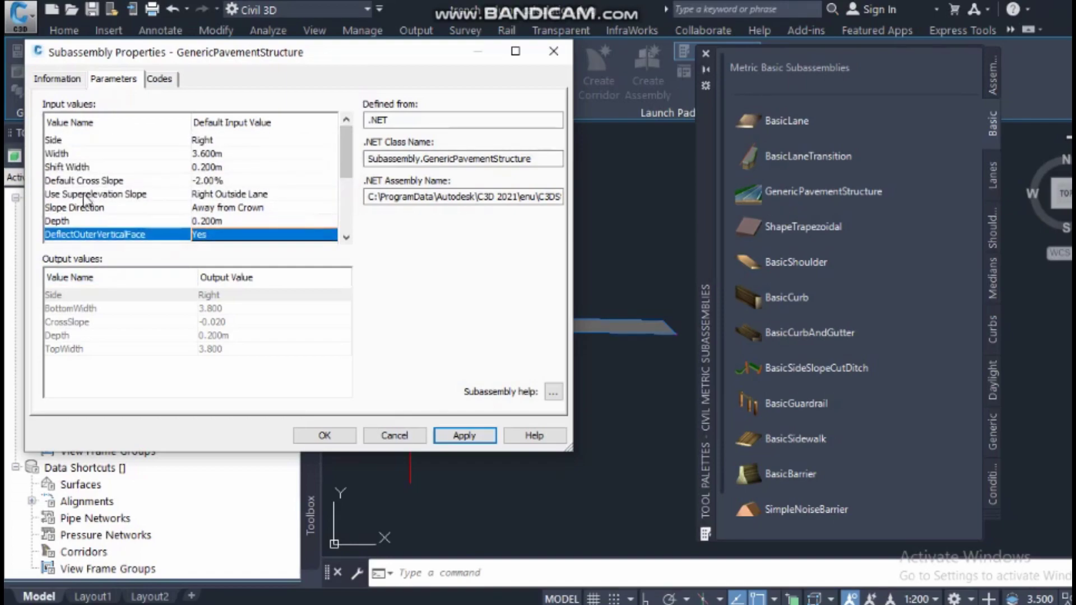
pyautogui.moveTo(346, 168); pyautogui.dragTo(347, 208)
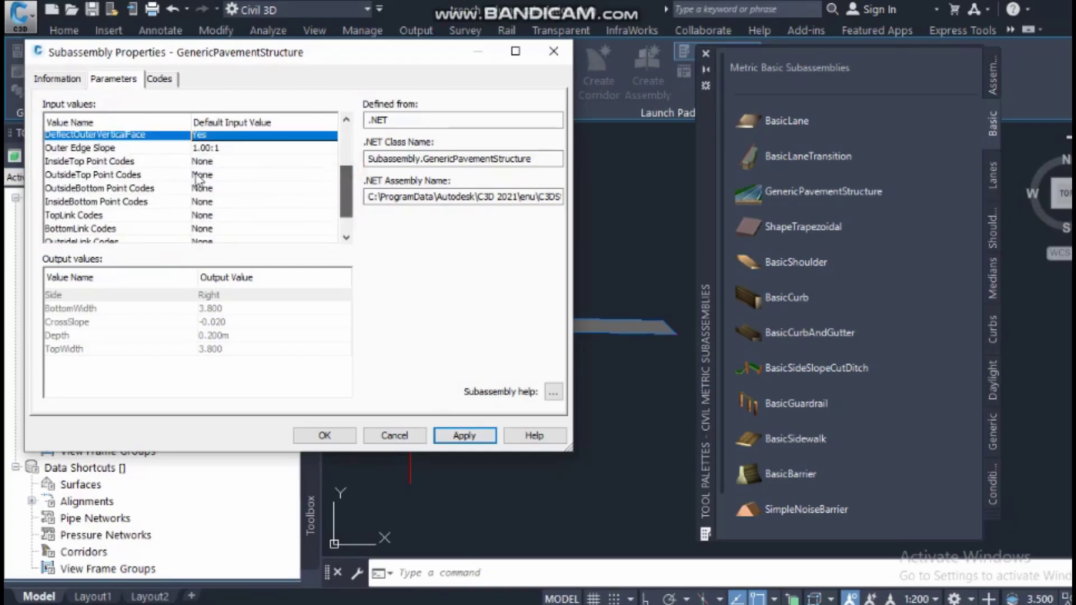
pyautogui.scroll(1, 353, 193)
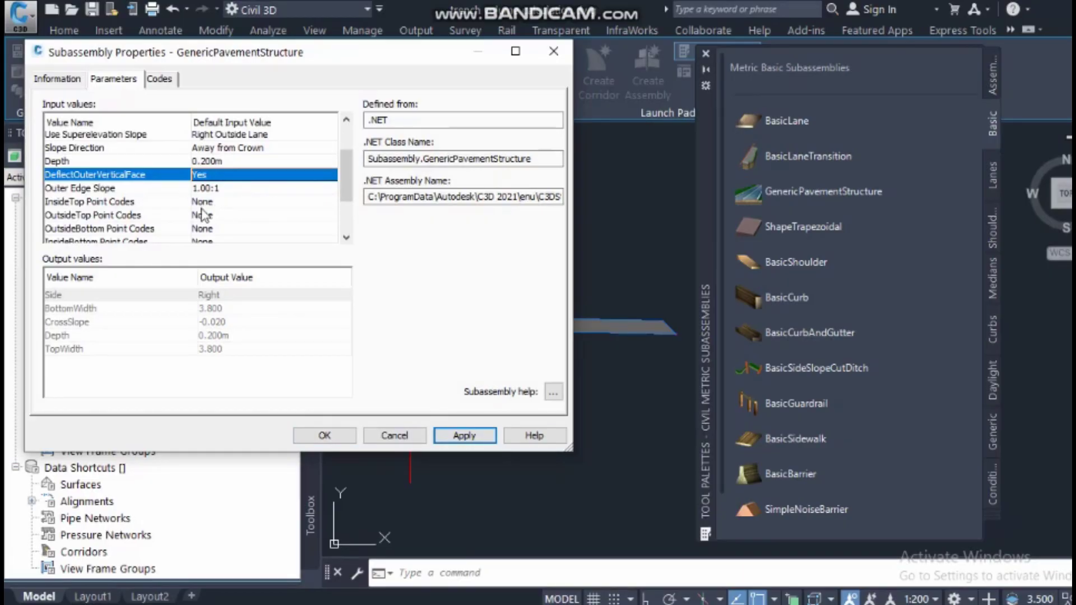
pyautogui.click(326, 436)
pyautogui.scroll(5, 547, 373)
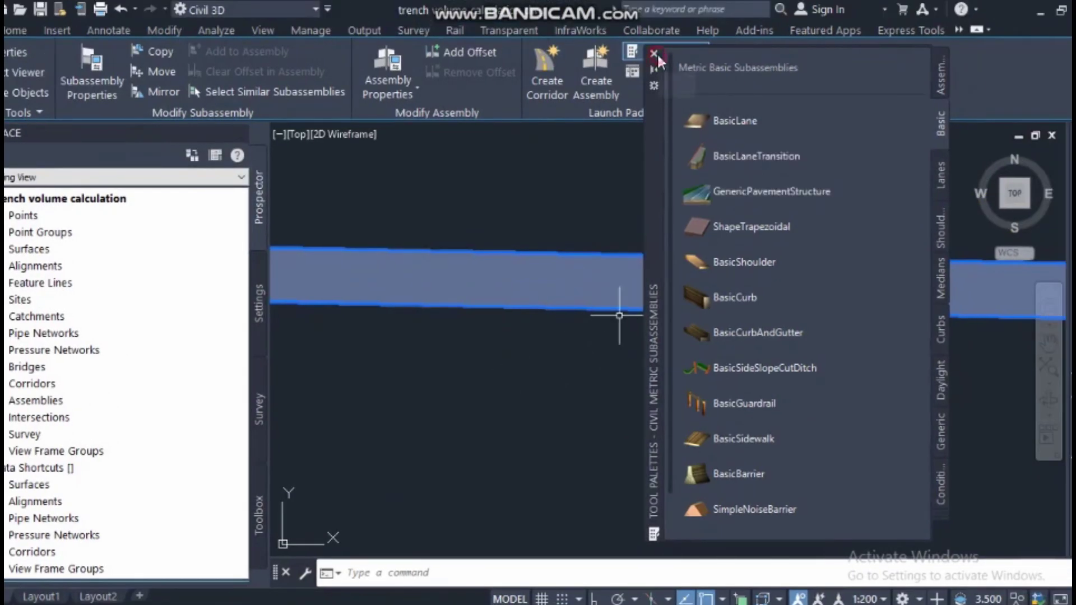
pyautogui.click(653, 53)
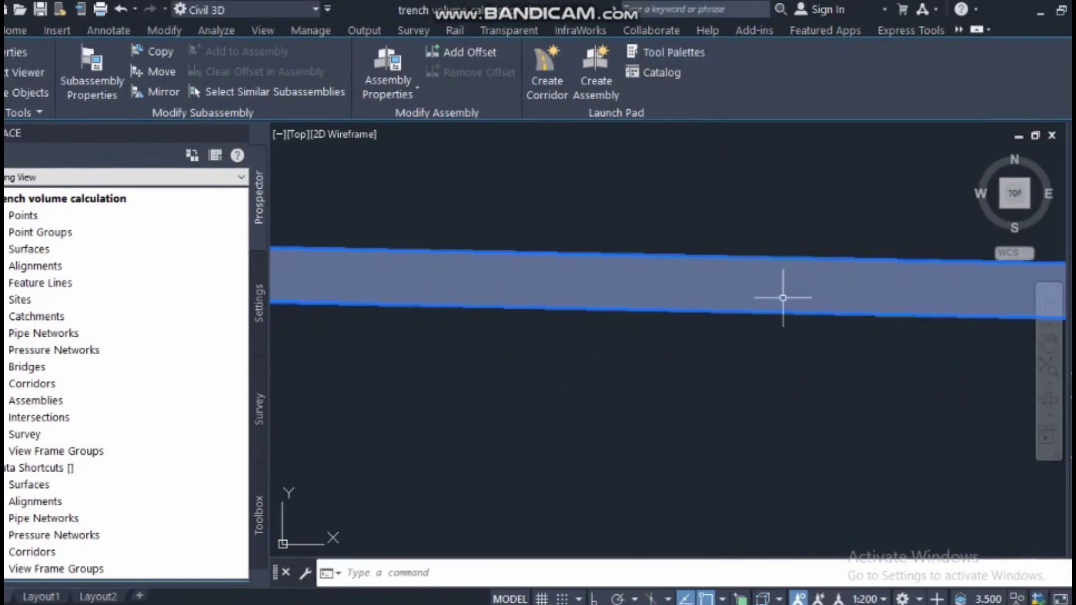
# Step: Examine the pavement structure's points at the main road assembly baseline and along its deflected outer edge
pyautogui.scroll(-5, 712, 358)
pyautogui.scroll(5, 695, 342)
pyautogui.press('Escape')
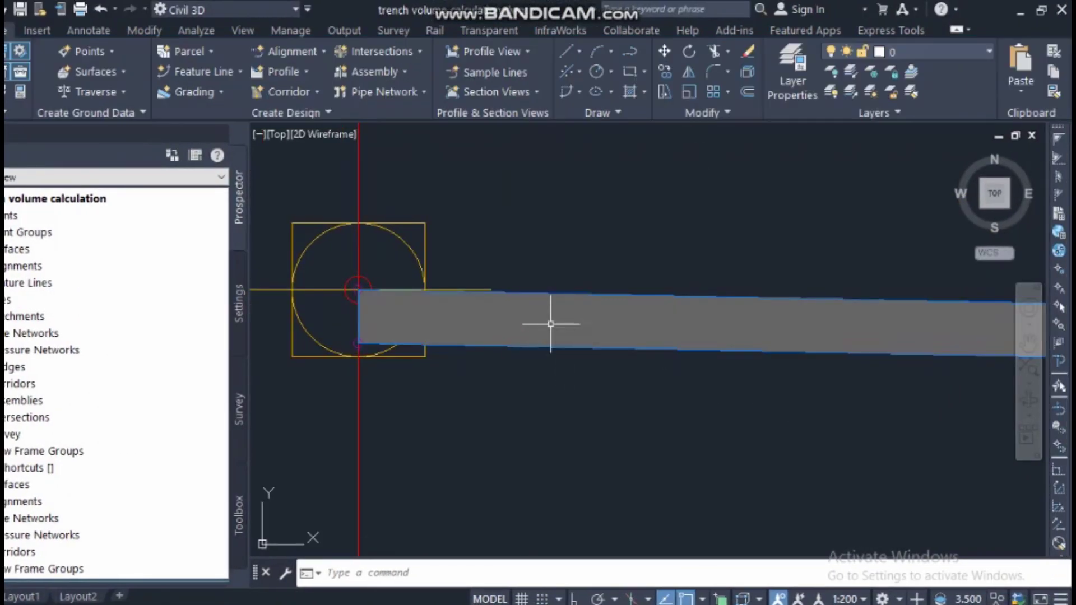
pyautogui.click(538, 295)
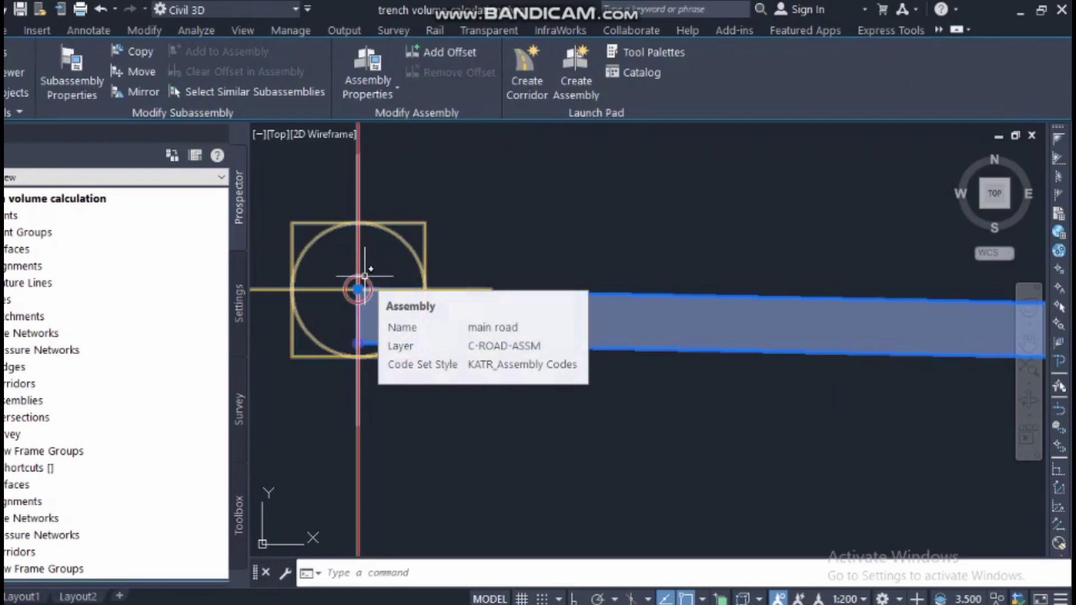
pyautogui.press('Escape')
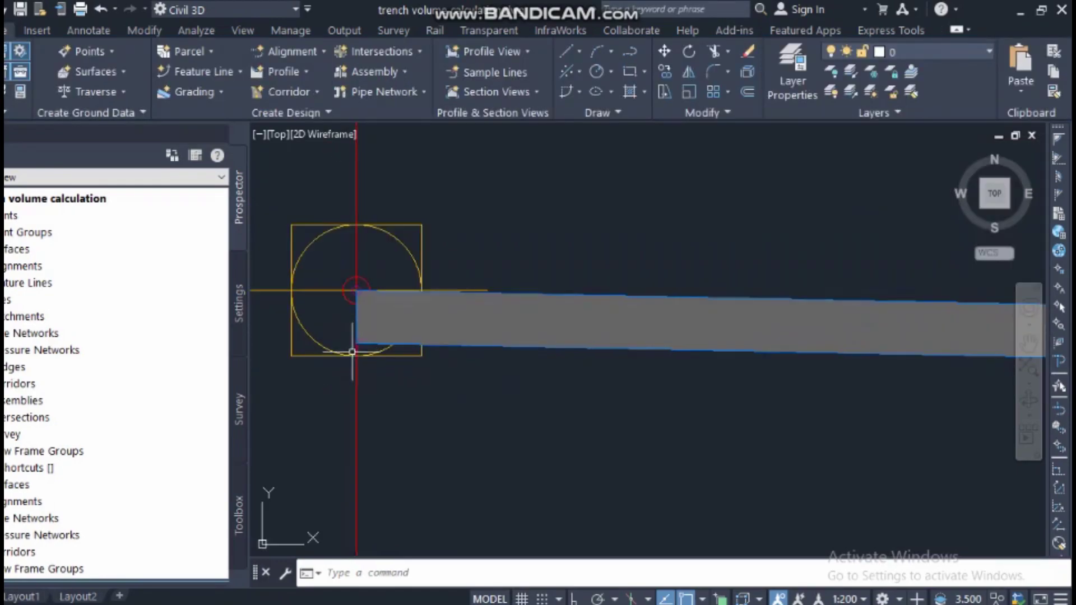
pyautogui.scroll(3, 349, 343)
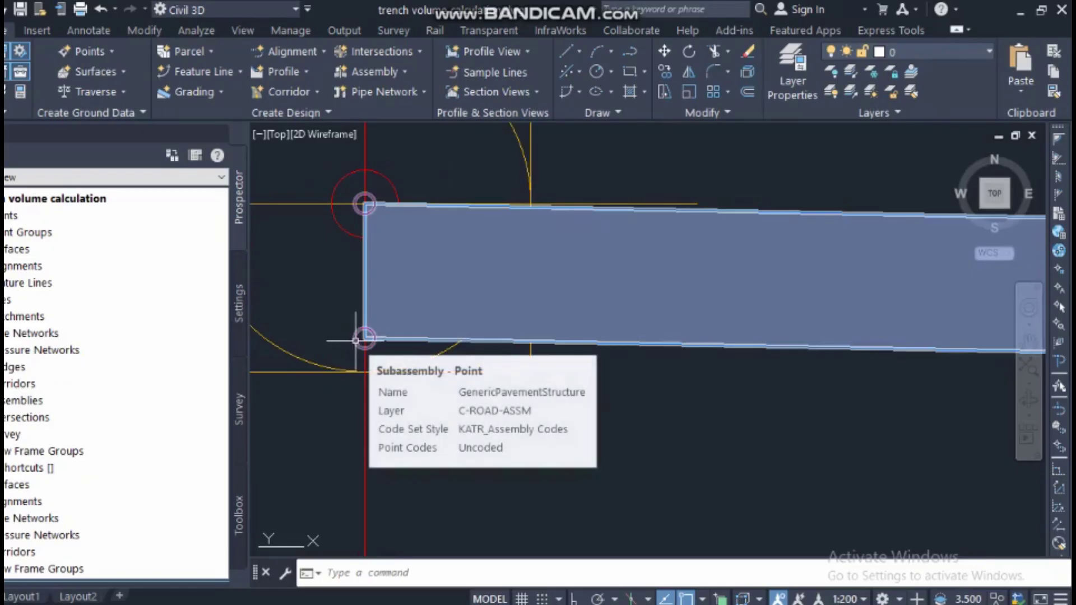
pyautogui.scroll(-5, 355, 340)
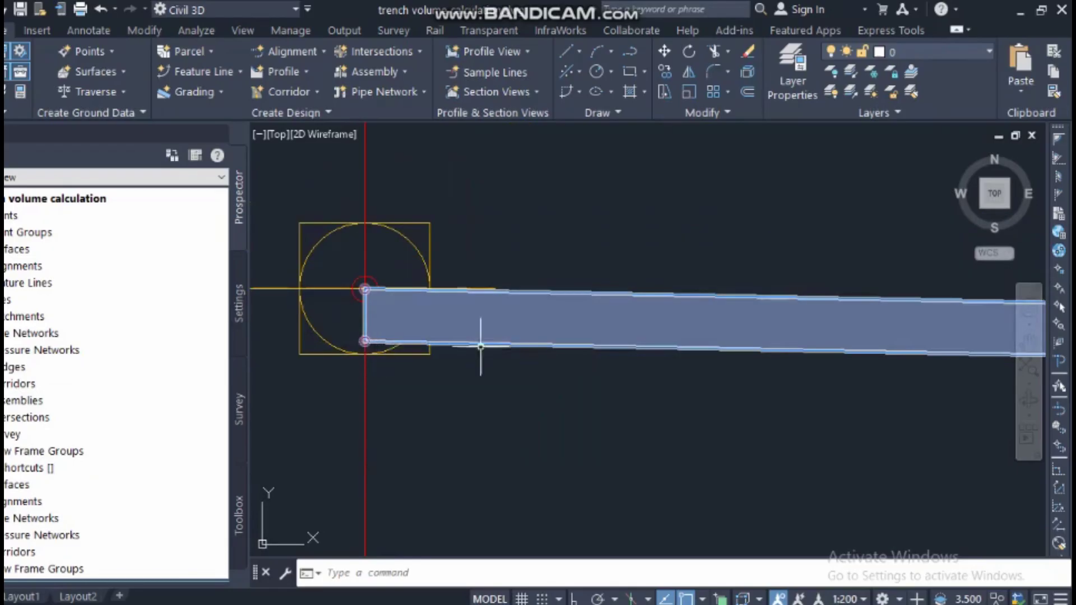
pyautogui.scroll(4, 740, 347)
pyautogui.scroll(5, 622, 345)
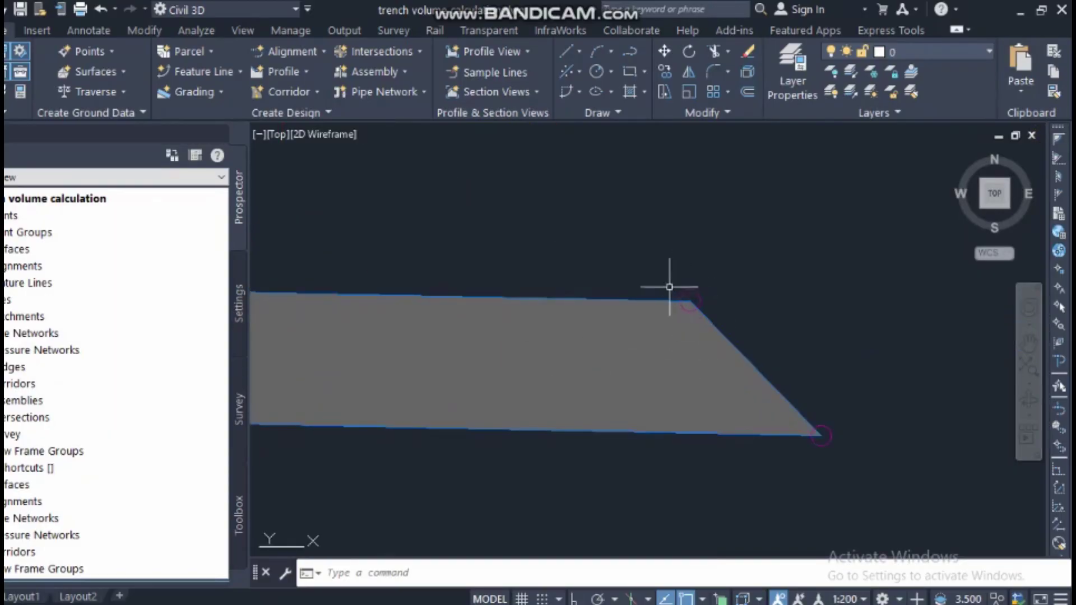
pyautogui.moveTo(695, 292)
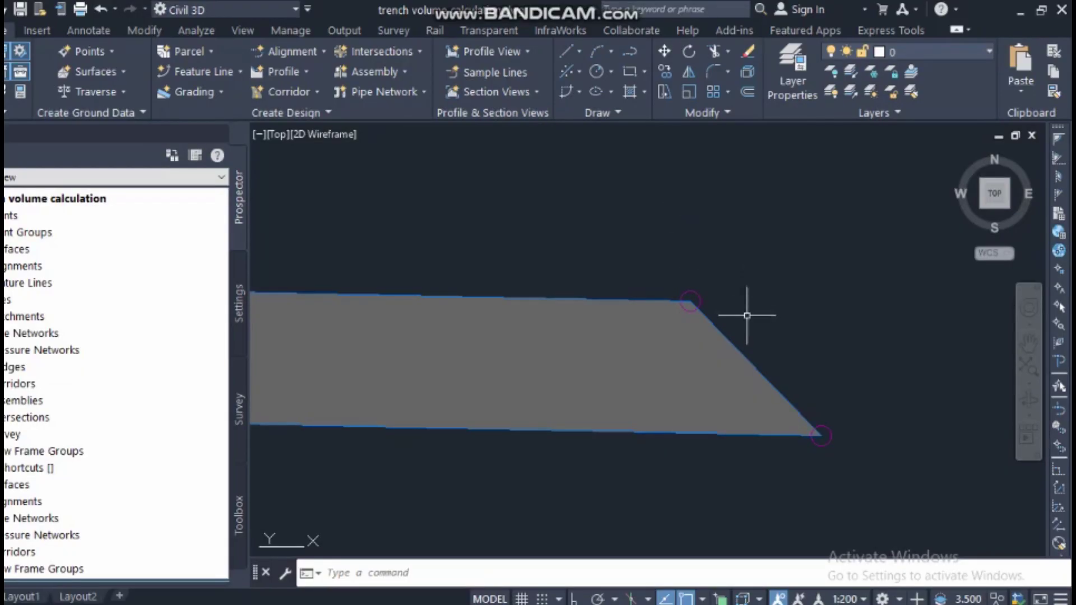
pyautogui.moveTo(749, 339)
pyautogui.keyDown('shift'); pyautogui.mouseDown(button='middle')
pyautogui.moveTo(810, 408)
pyautogui.moveTo(764, 391)
pyautogui.moveTo(793, 382)
pyautogui.mouseUp(button='middle'); pyautogui.keyUp('shift')
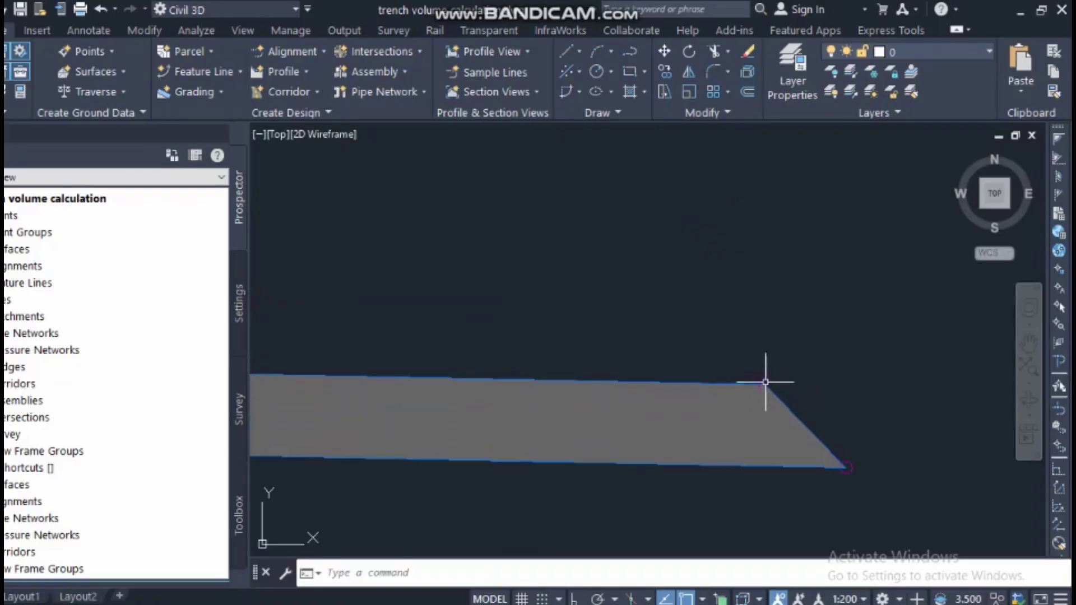
pyautogui.hotkey('ctrl', 'z')
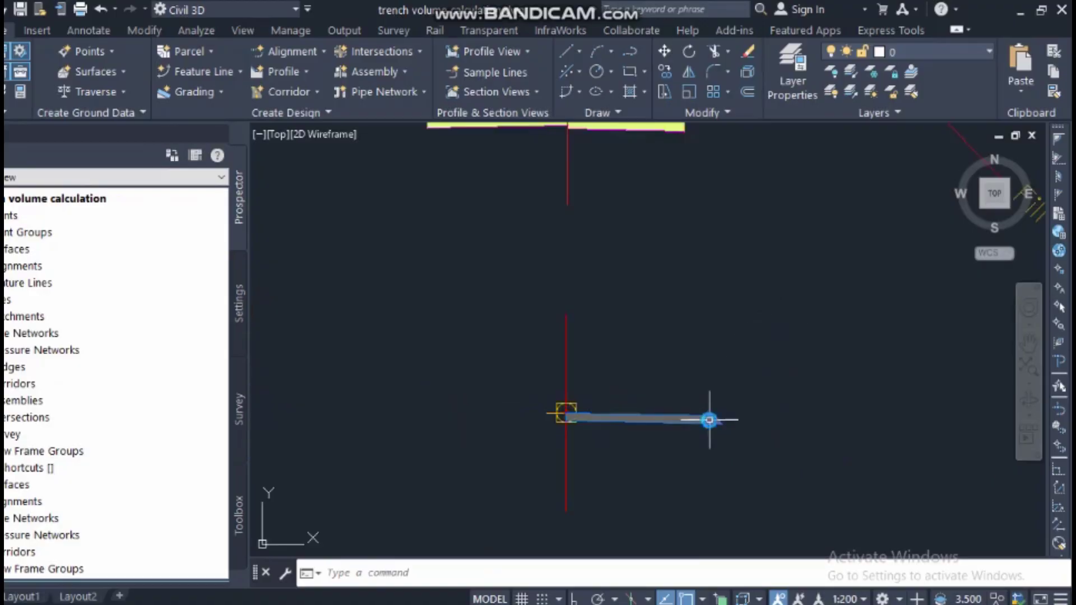
# Step: Examine the Basic Assembly's pavement layers and the point where the right curb and gutter attaches to the lane
pyautogui.scroll(5, 636, 445)
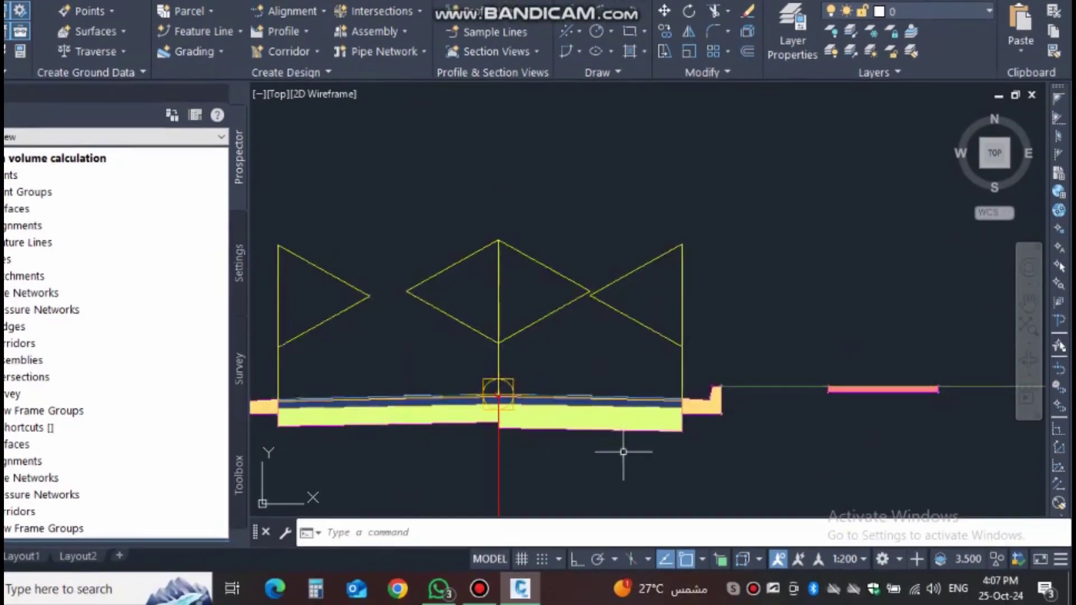
pyautogui.scroll(2, 606, 493)
pyautogui.scroll(2, 850, 293)
pyautogui.scroll(3, 667, 338)
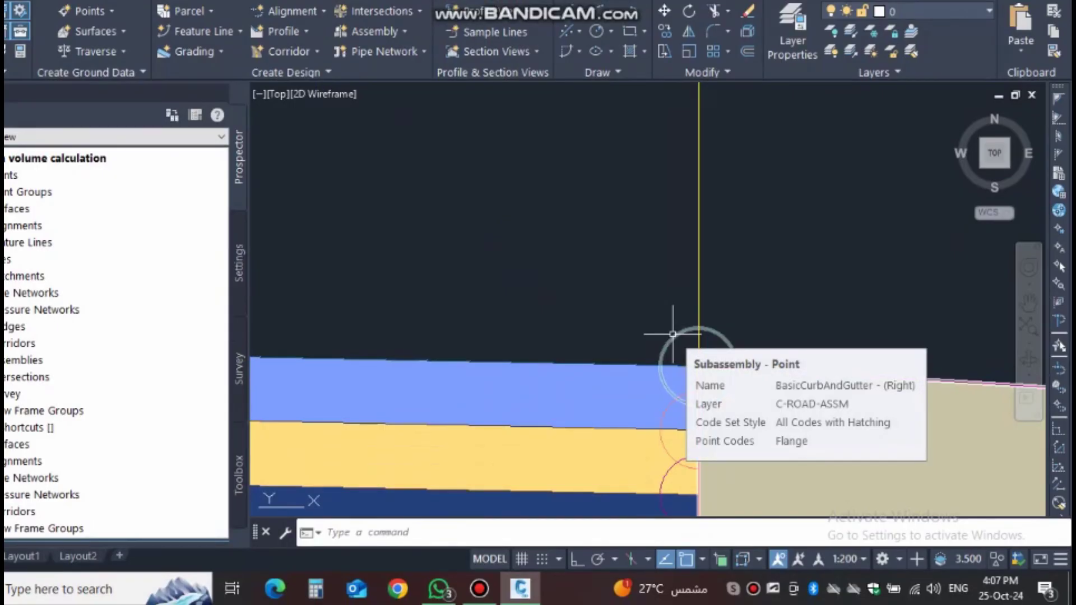
pyautogui.scroll(-5, 684, 353)
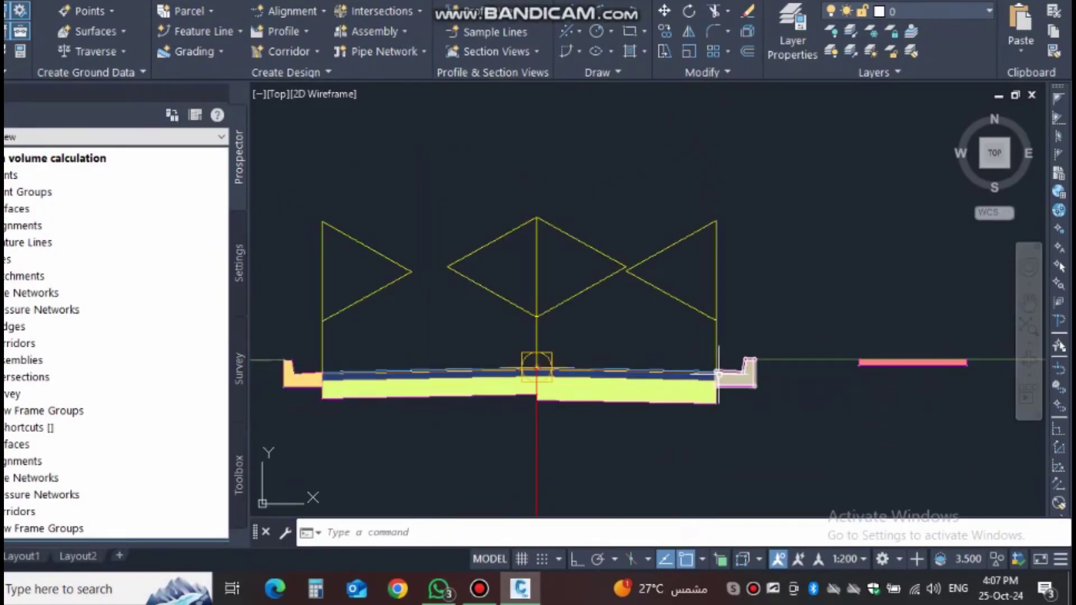
pyautogui.scroll(2, 549, 389)
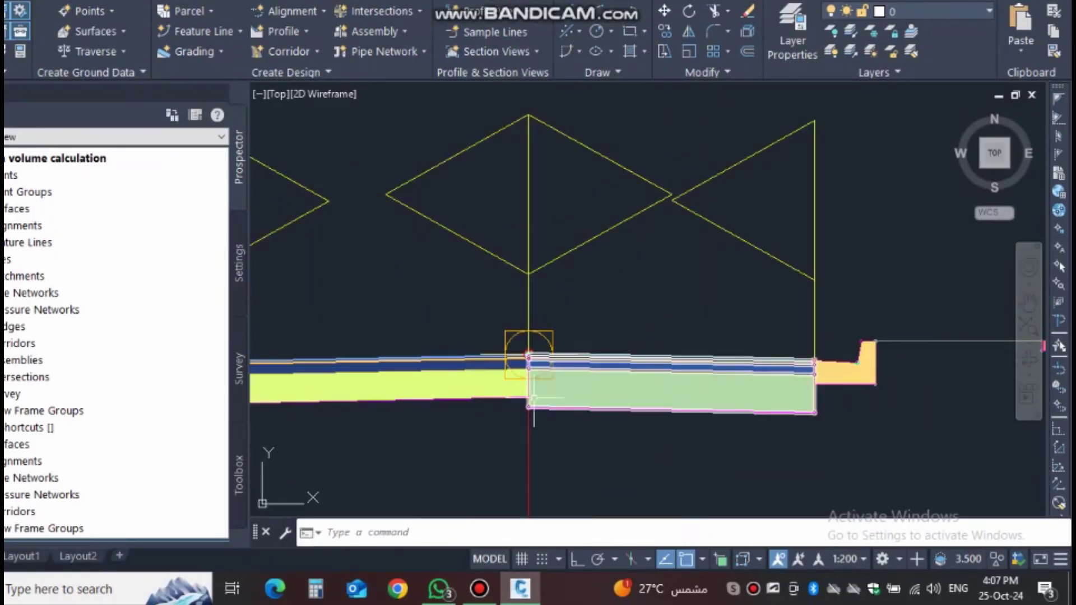
# Step: Display the Basic Assembly's properties and try the All Codes and KATR_Assembly Codes code set styles
pyautogui.click(537, 443)
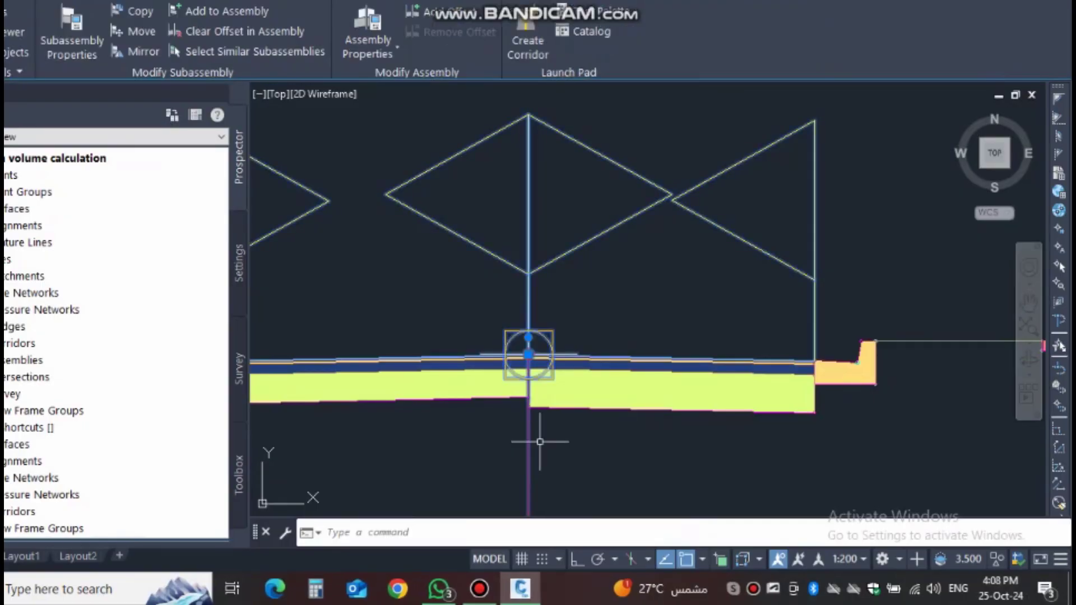
pyautogui.hotkey('ctrl', '1')
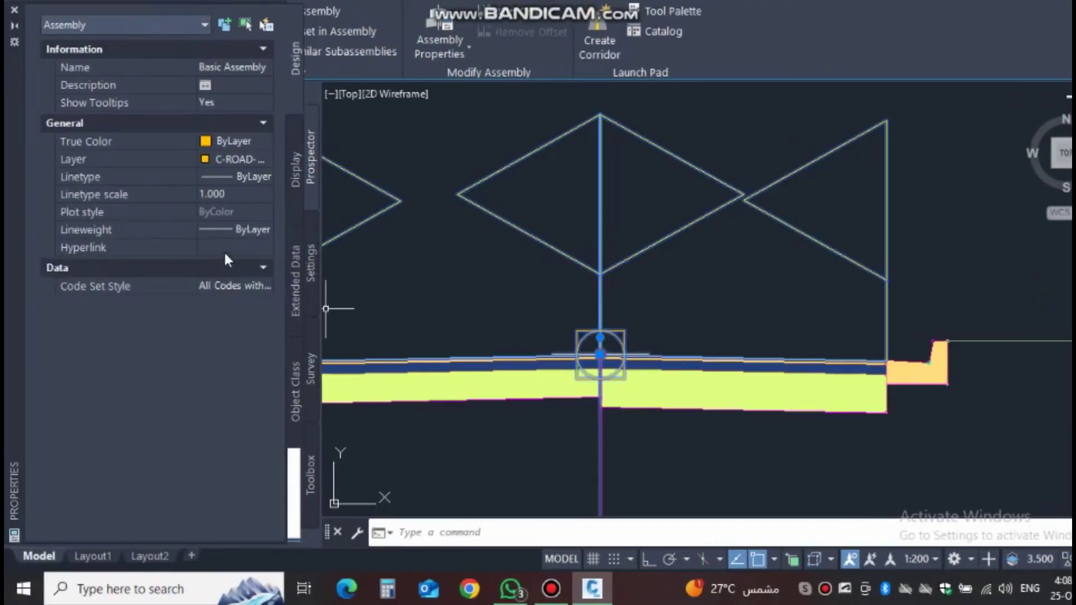
pyautogui.click(254, 287)
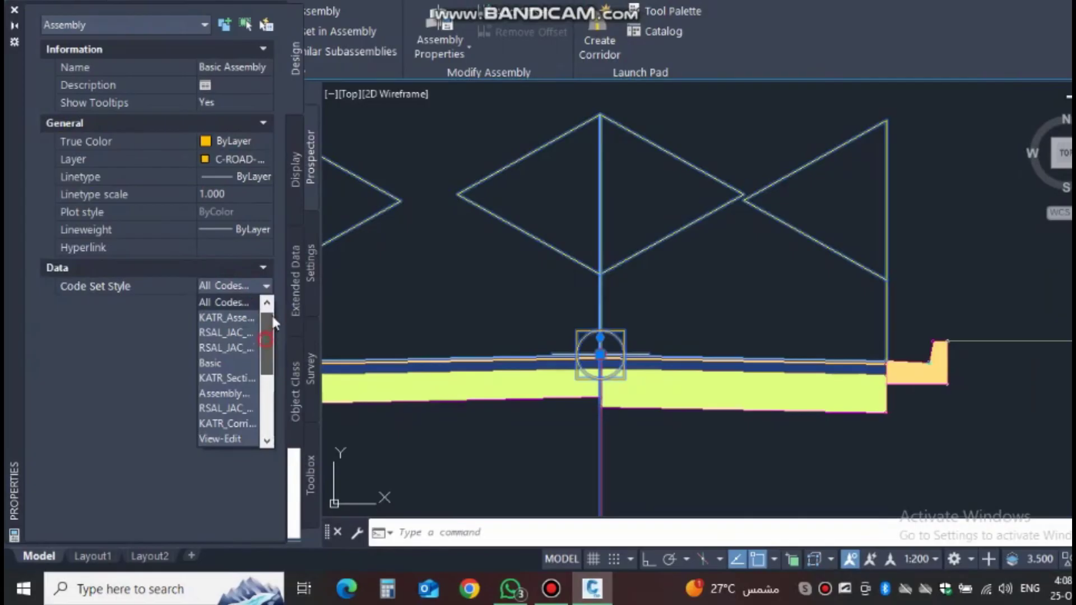
pyautogui.moveTo(272, 323); pyautogui.dragTo(270, 294)
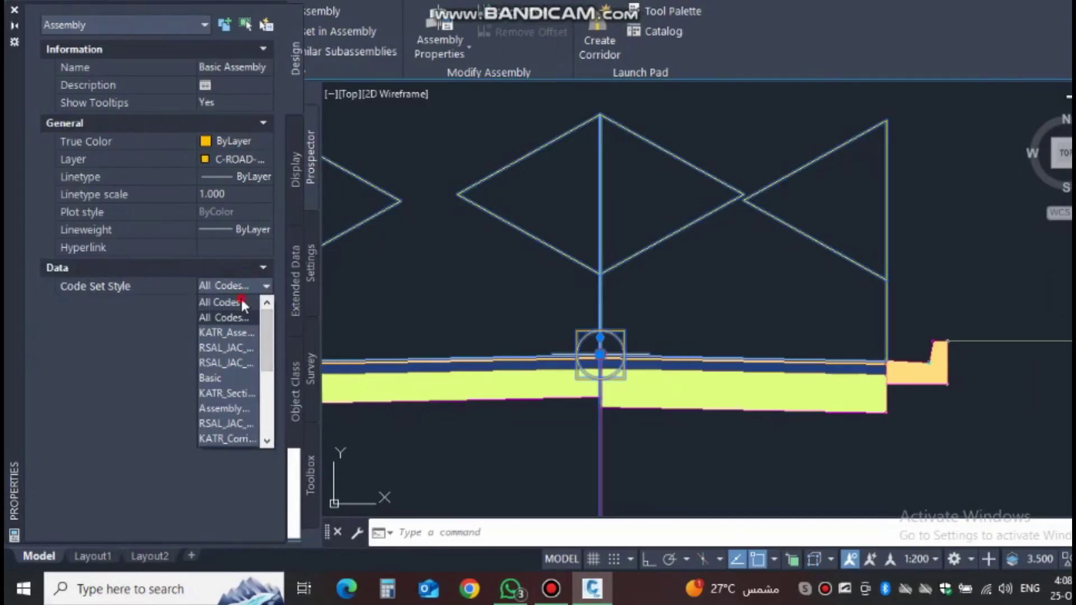
pyautogui.click(242, 302)
pyautogui.click(270, 286)
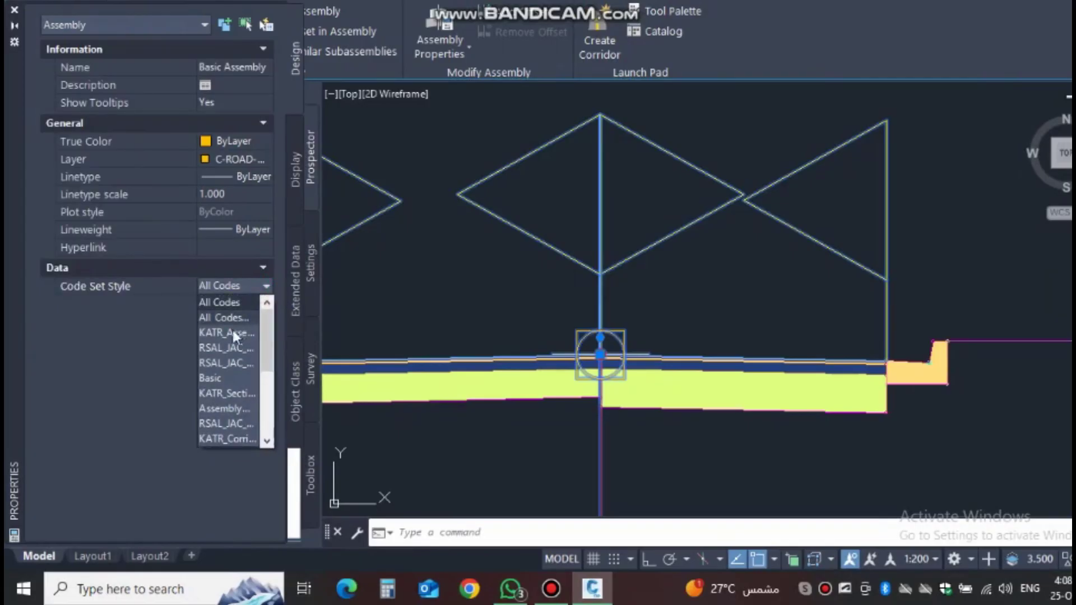
pyautogui.click(231, 334)
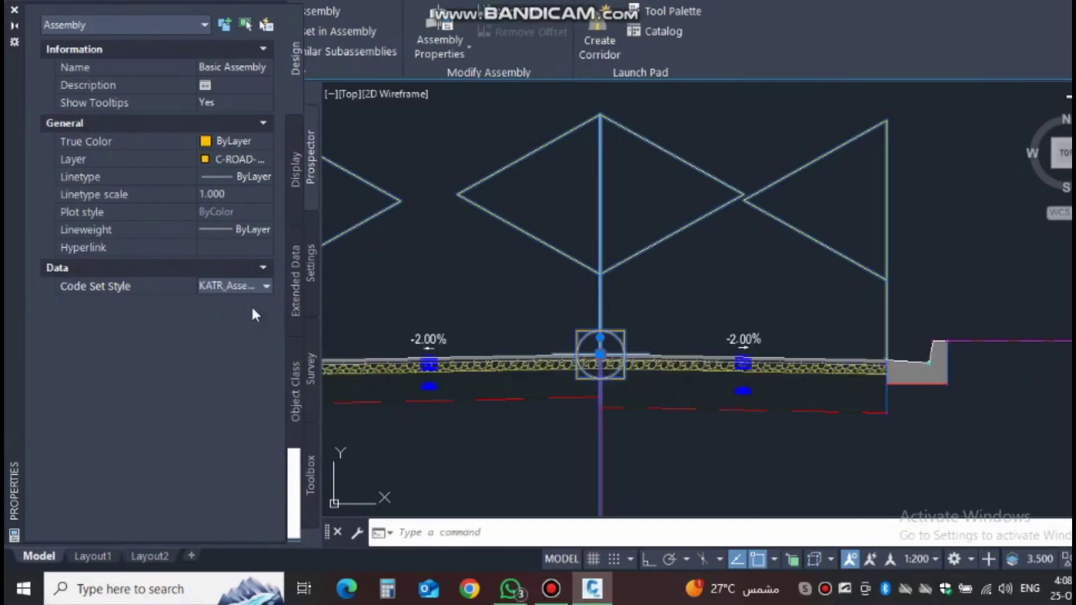
# Step: Try two RSAL_JAC code set styles on the Basic Assembly and set its code set style to View-Edit
pyautogui.click(270, 287)
pyautogui.click(232, 333)
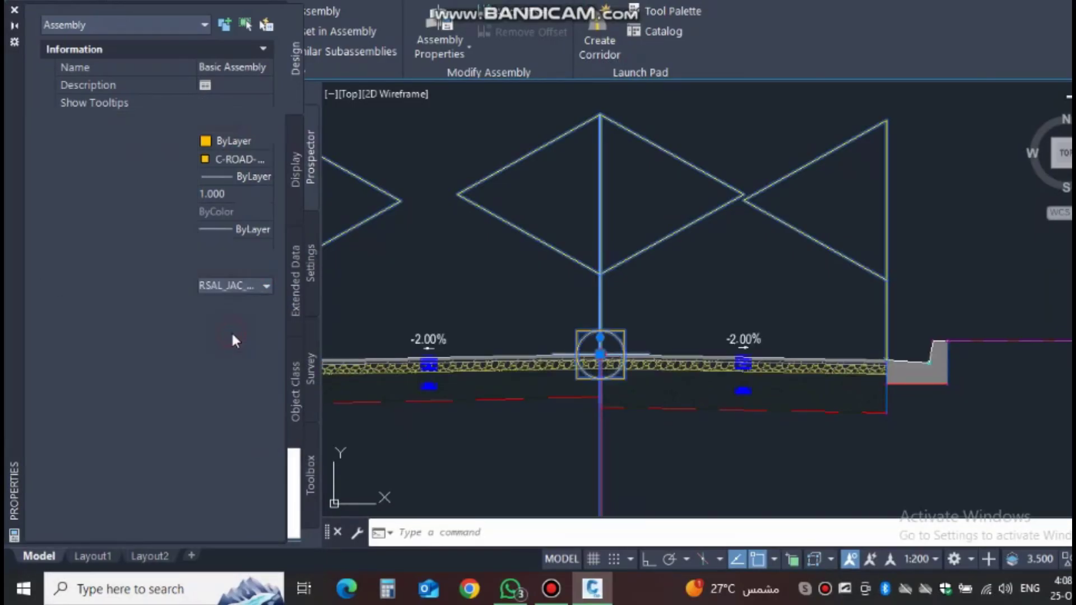
pyautogui.click(267, 286)
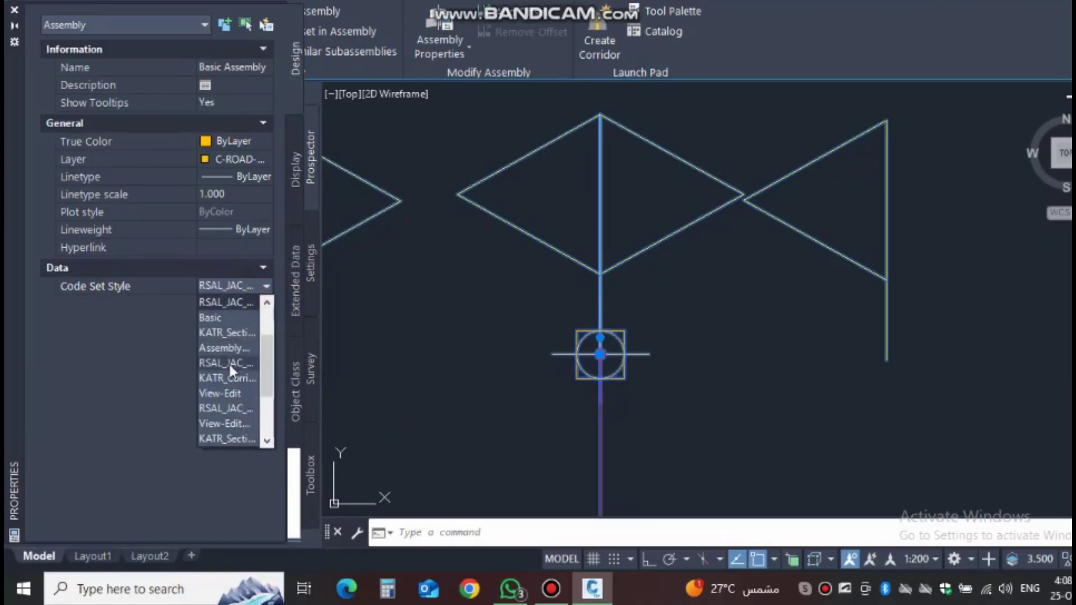
pyautogui.click(228, 362)
pyautogui.click(267, 288)
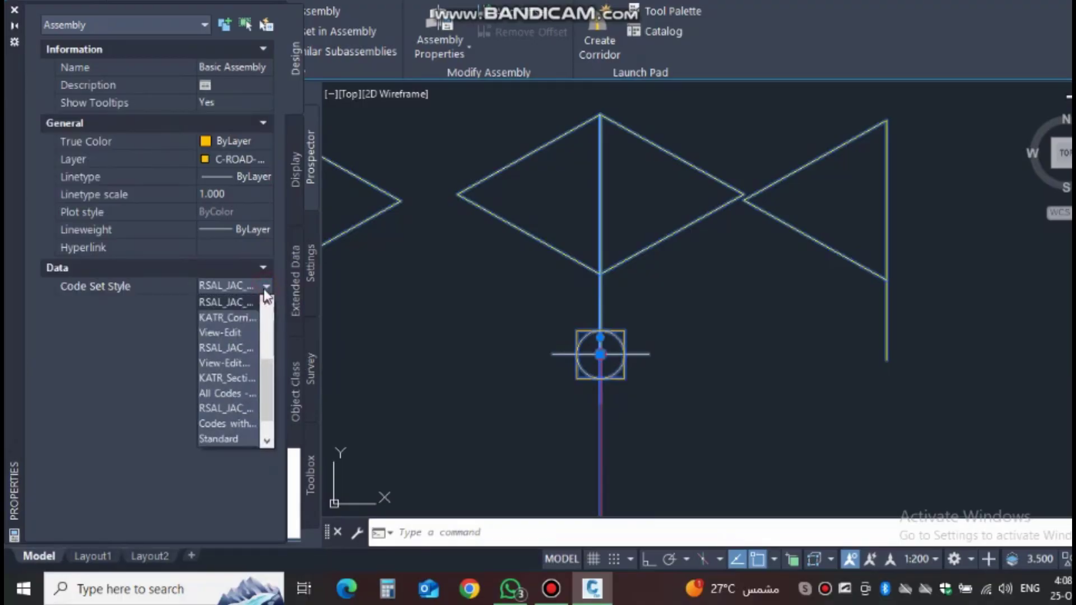
pyautogui.click(235, 332)
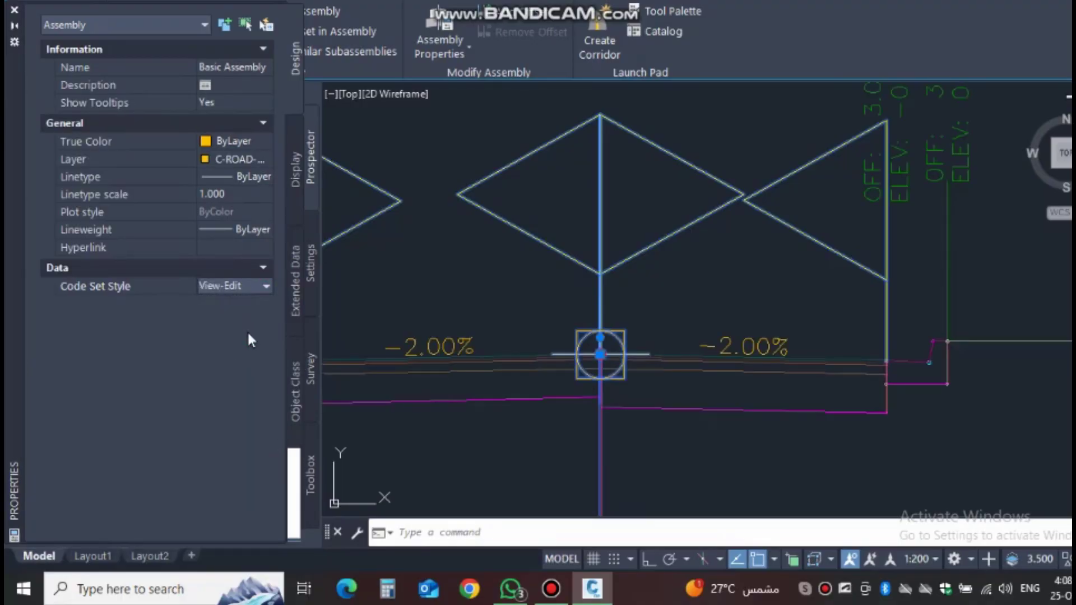
pyautogui.scroll(-5, 558, 354)
pyautogui.press('Escape')
# Step: Examine the offset, elevation and slope labels along the Basic Assembly's right lane, curb and sidewalk
pyautogui.scroll(8, 581, 429)
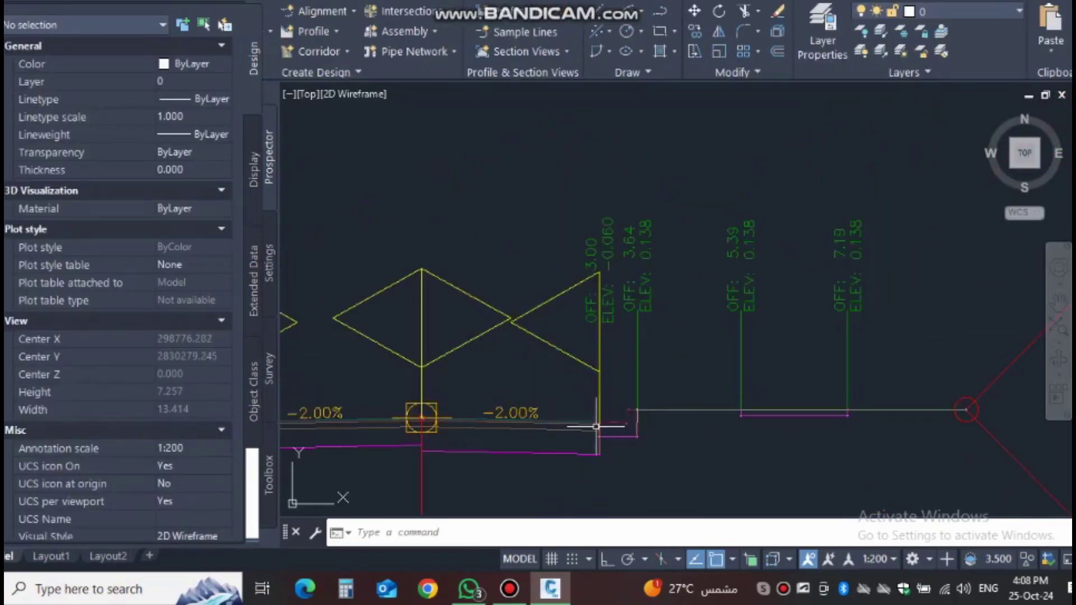
pyautogui.moveTo(582, 430); pyautogui.dragTo(624, 401, button='middle')
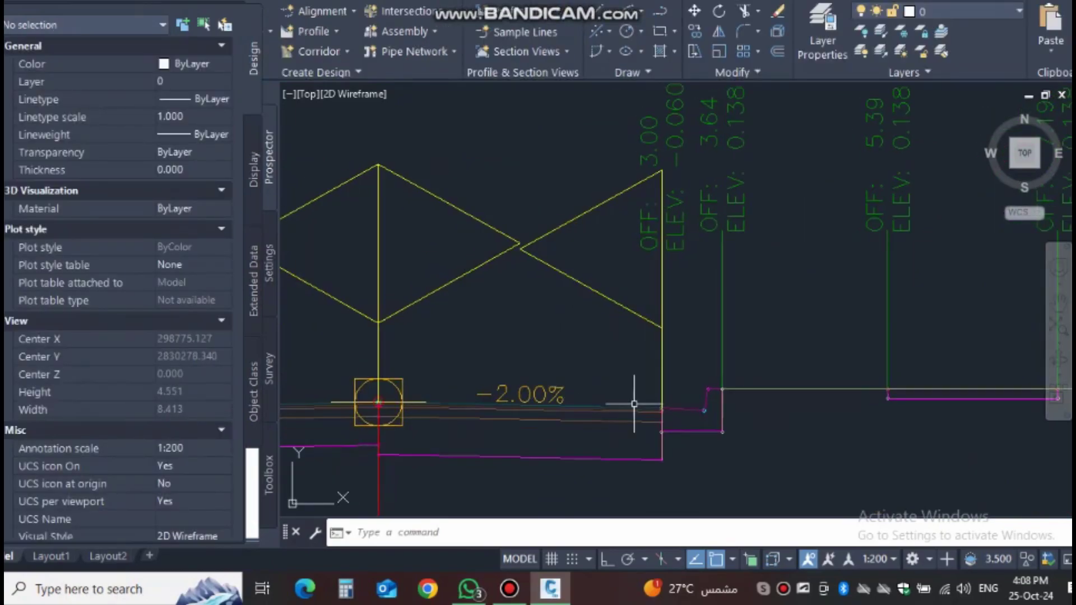
pyautogui.scroll(-2, 605, 417)
pyautogui.moveTo(709, 359); pyautogui.dragTo(710, 380, button='middle')
pyautogui.scroll(2, 629, 313)
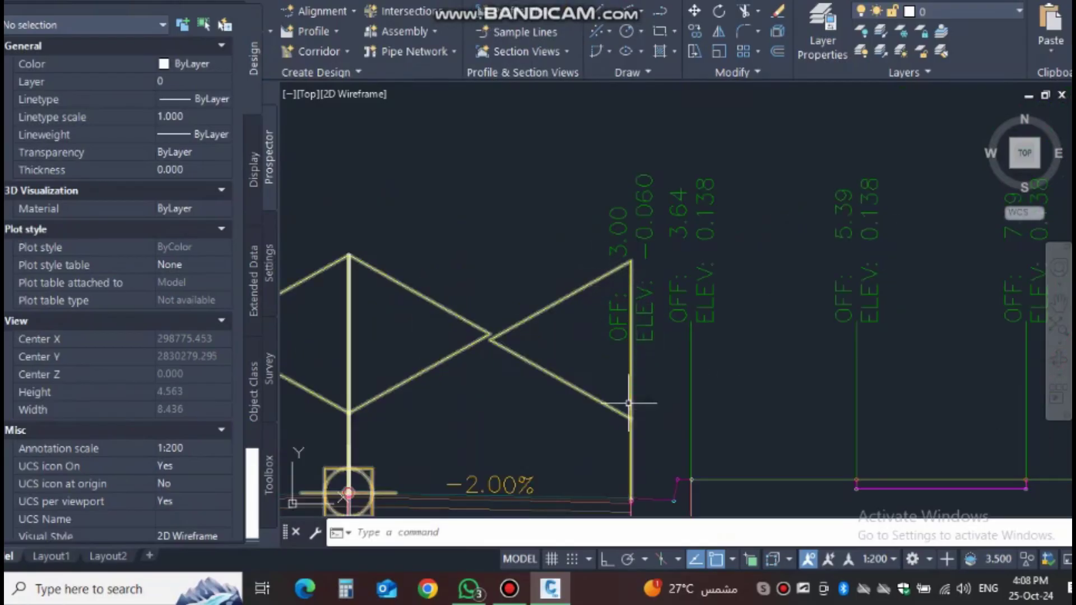
pyautogui.moveTo(621, 499); pyautogui.dragTo(652, 440, button='middle')
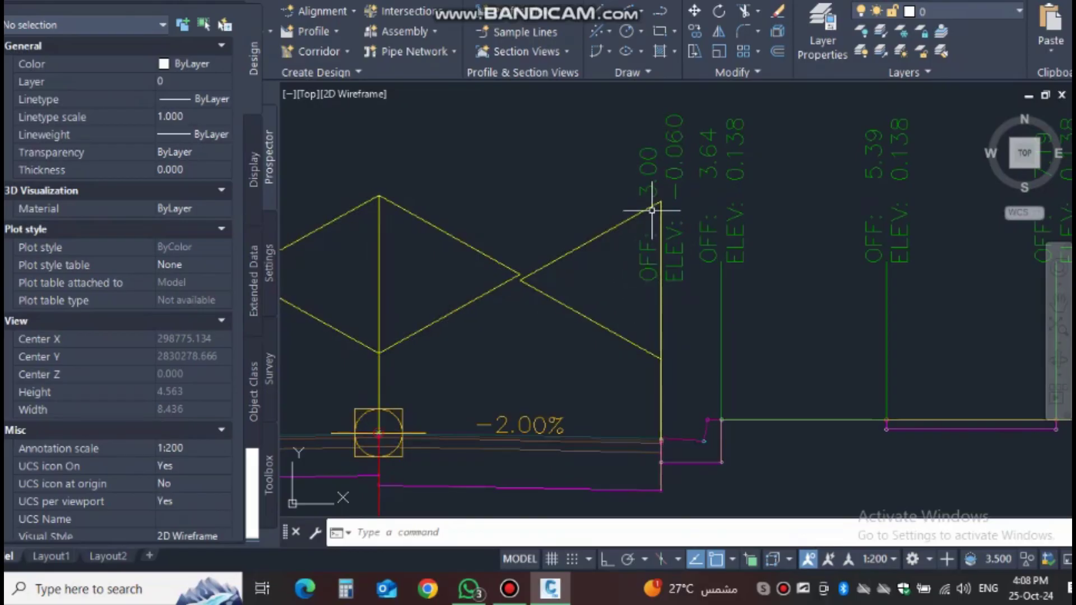
pyautogui.moveTo(652, 210)
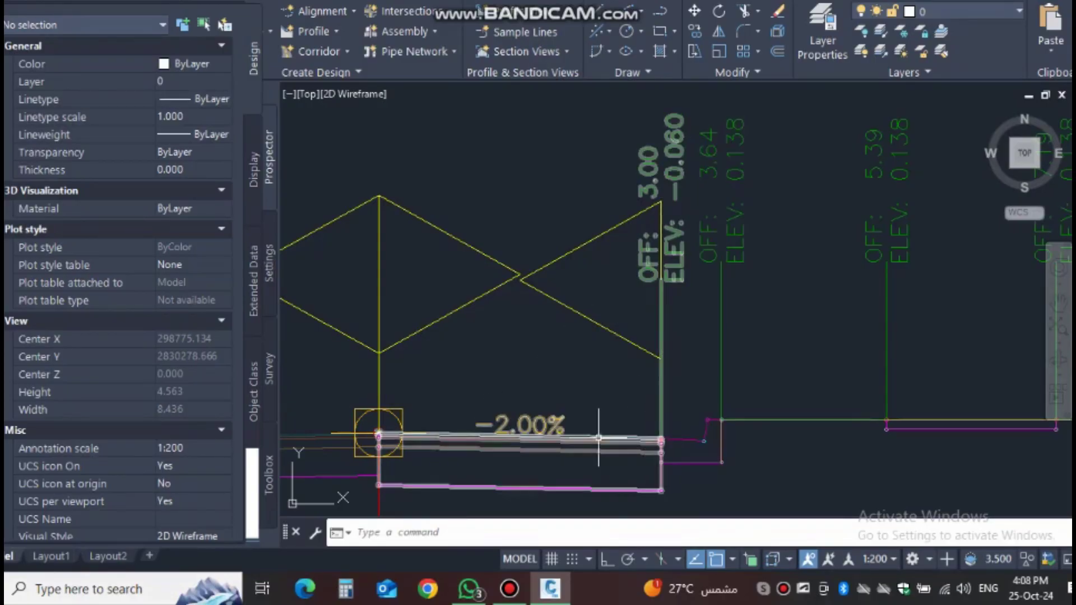
pyautogui.scroll(-4, 666, 427)
pyautogui.moveTo(666, 427)
pyautogui.mouseDown(button='middle')
pyautogui.moveTo(562, 418)
pyautogui.moveTo(557, 405)
pyautogui.moveTo(698, 397)
pyautogui.mouseUp(button='middle')
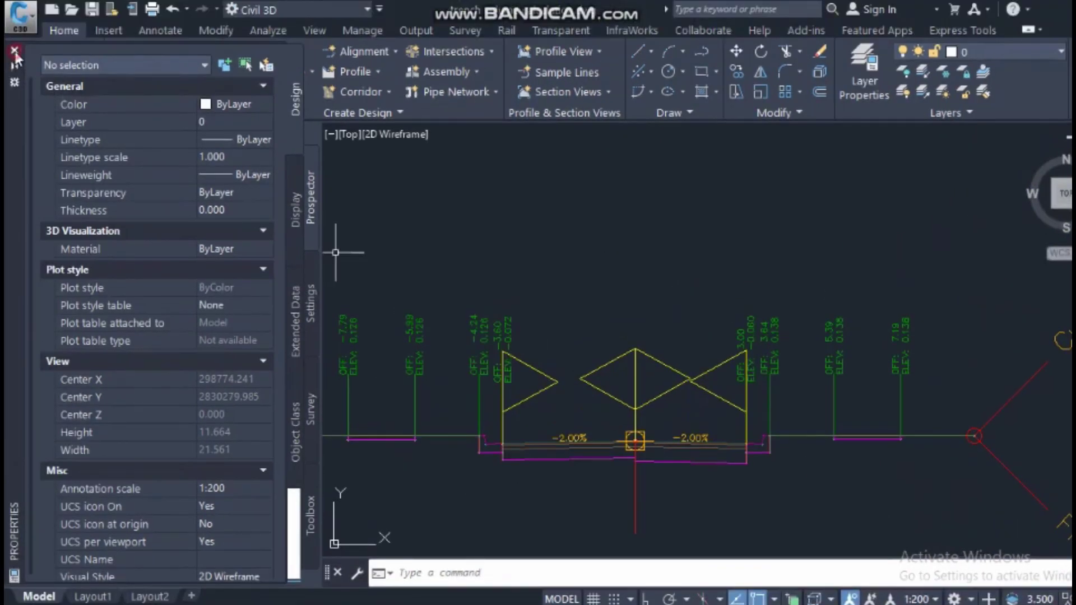
# Step: Close the object properties and check the extent of the Basic Assembly around its baseline
pyautogui.click(14, 51)
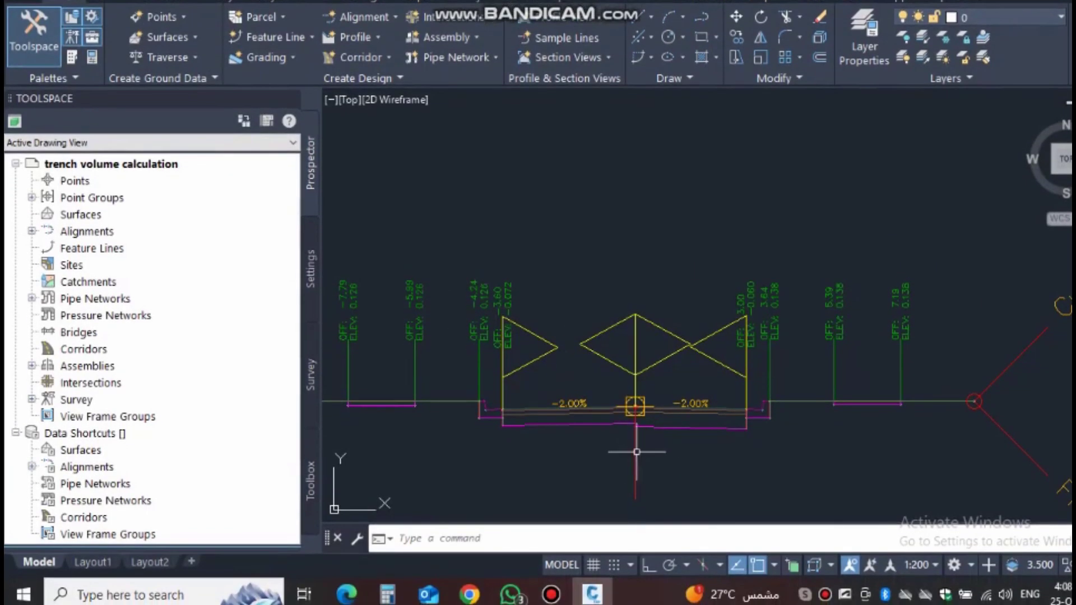
pyautogui.click(636, 443)
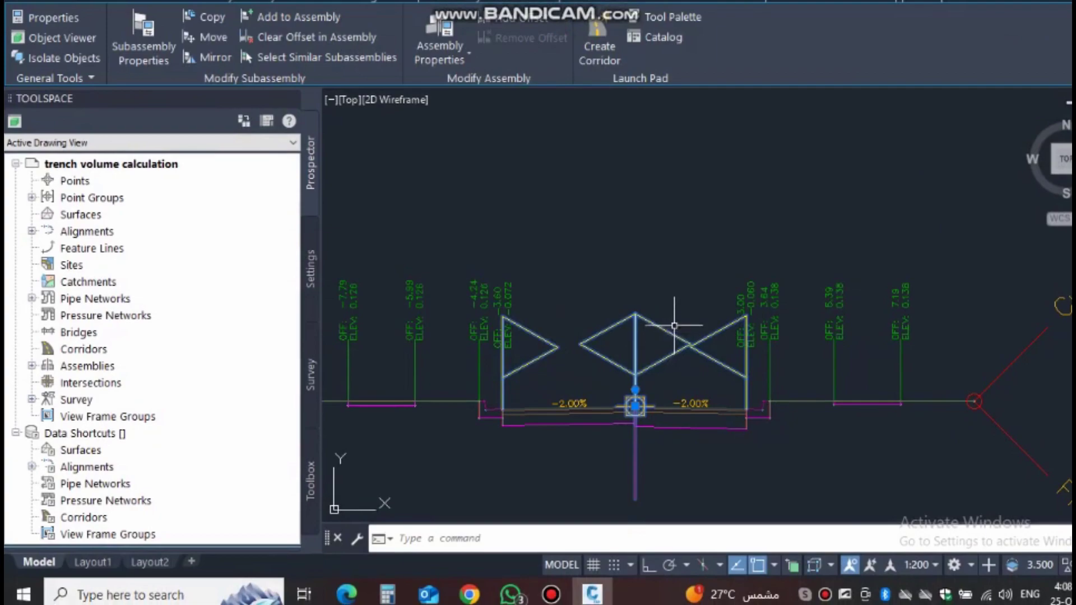
pyautogui.press('Escape')
pyautogui.scroll(-2, 631, 353)
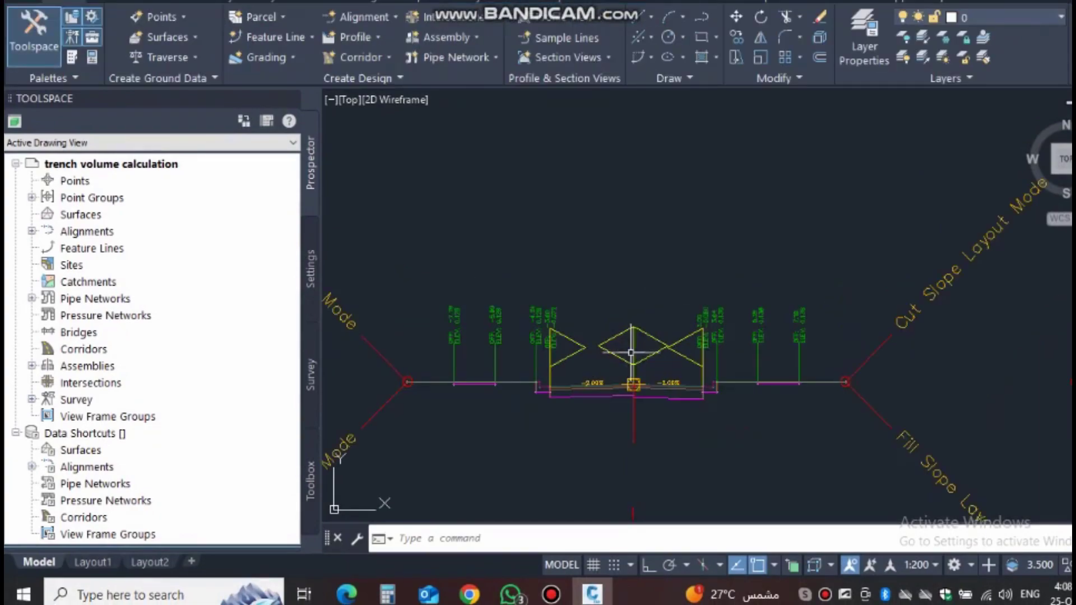
pyautogui.scroll(3, 631, 353)
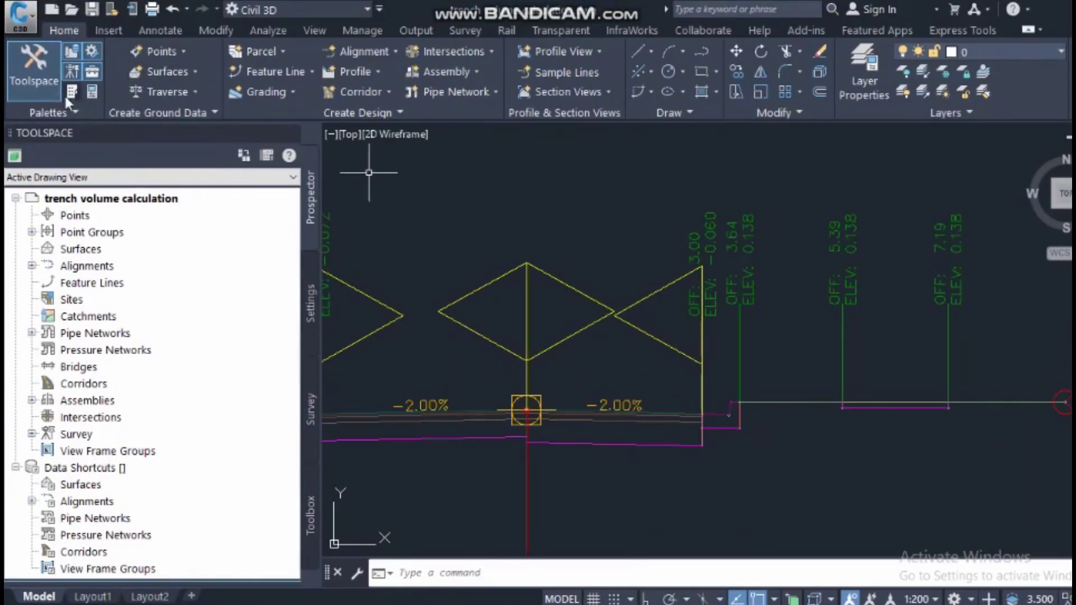
# Step: Open the tool palettes and browse the metric Basic and Lanes subassemblies
pyautogui.click(74, 61)
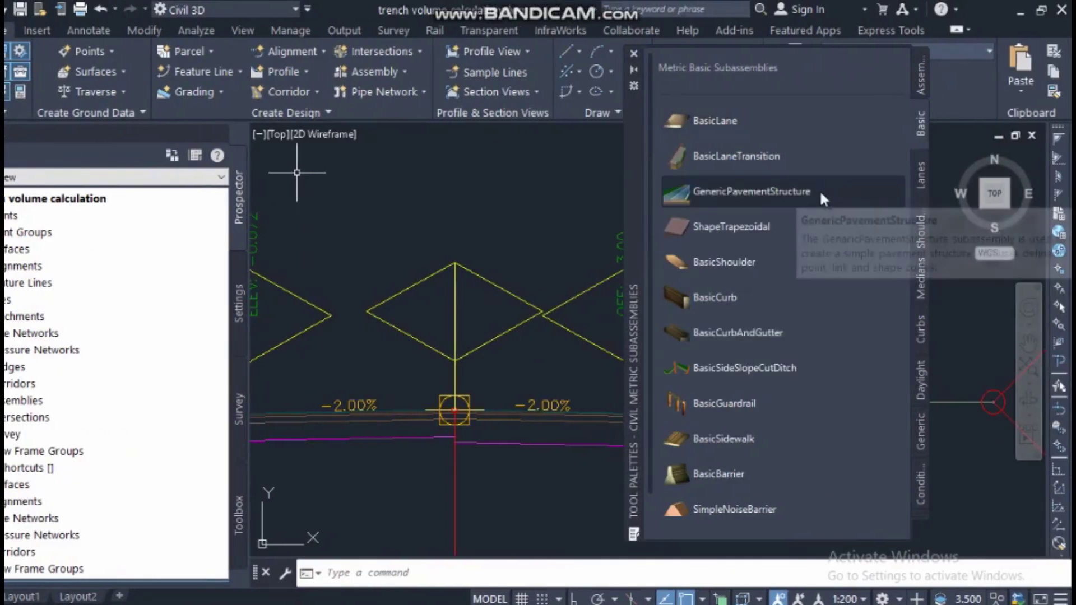
pyautogui.scroll(-1, 762, 271)
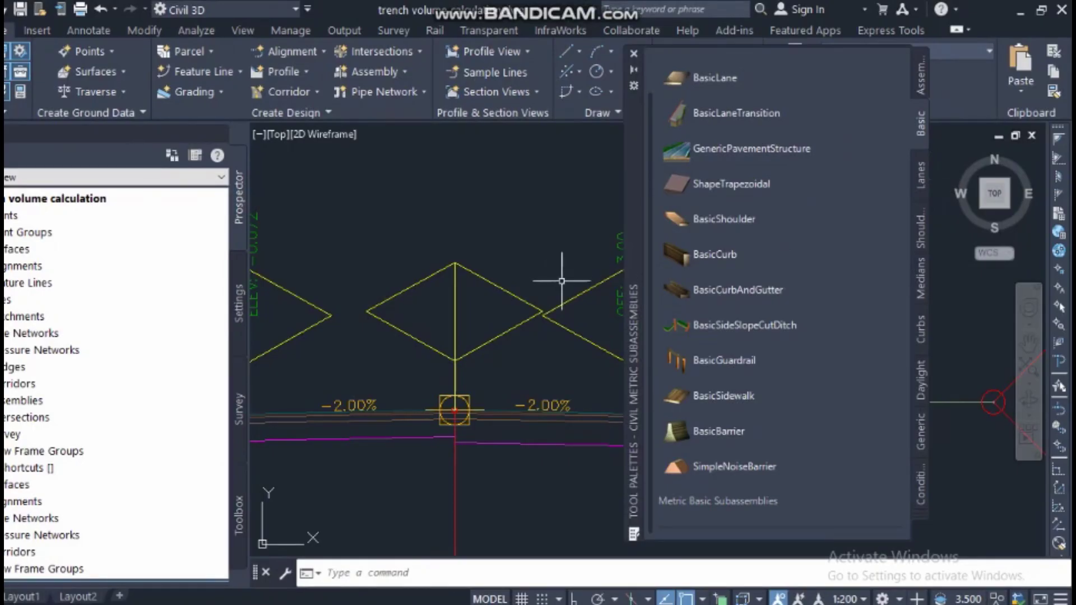
pyautogui.moveTo(601, 278); pyautogui.dragTo(499, 298, button='middle')
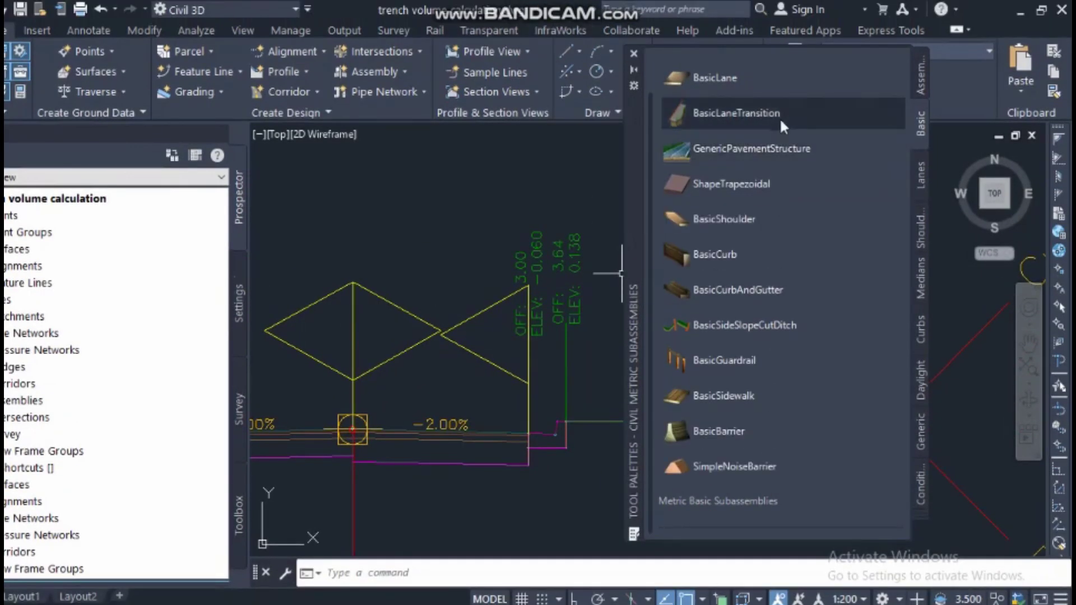
pyautogui.click(919, 178)
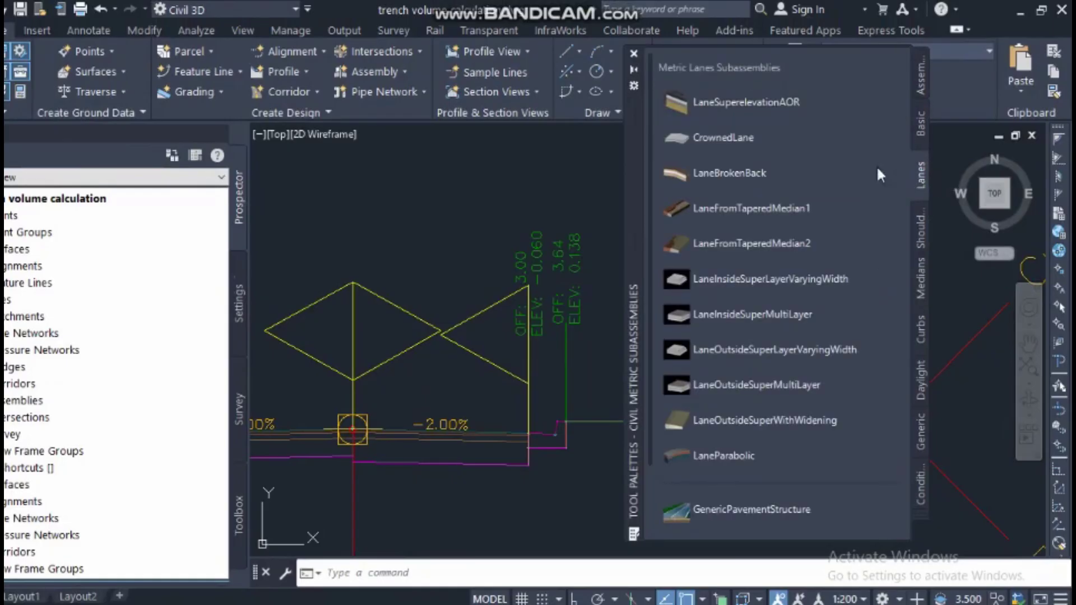
pyautogui.click(919, 129)
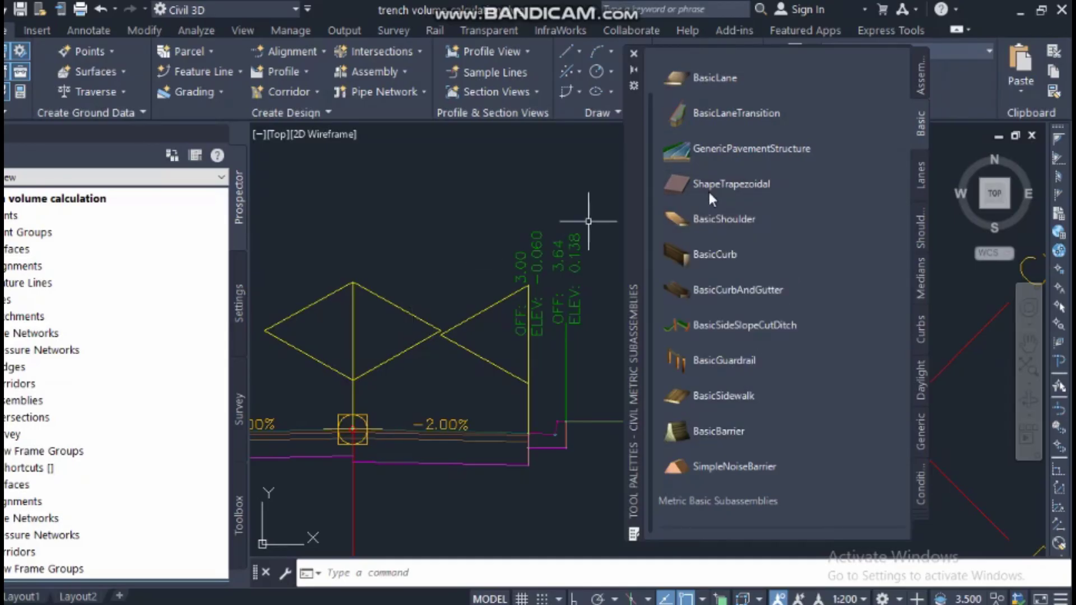
pyautogui.click(711, 216)
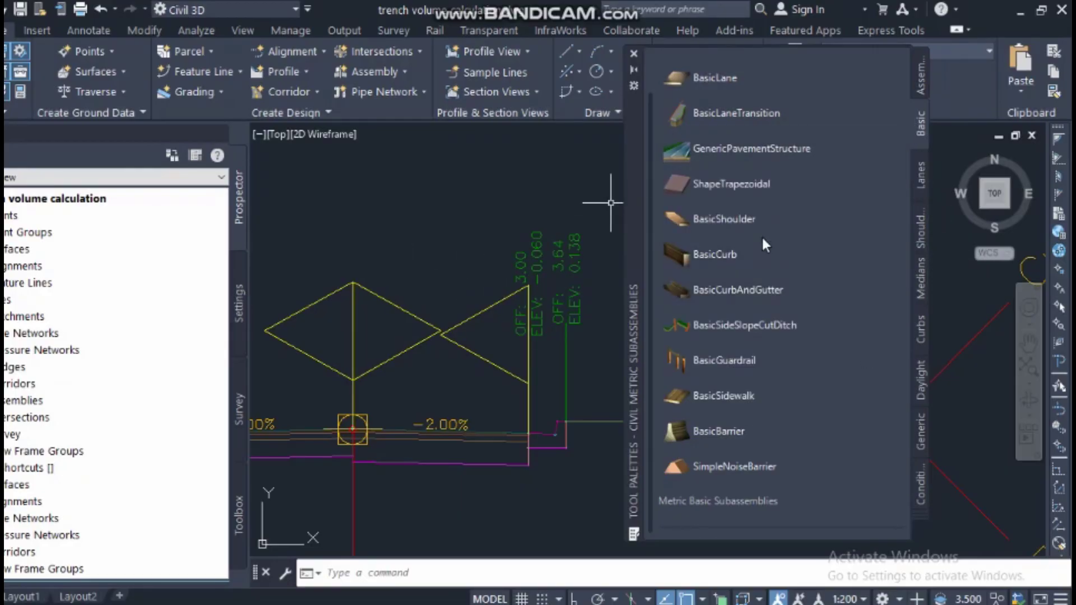
pyautogui.scroll(1, 755, 371)
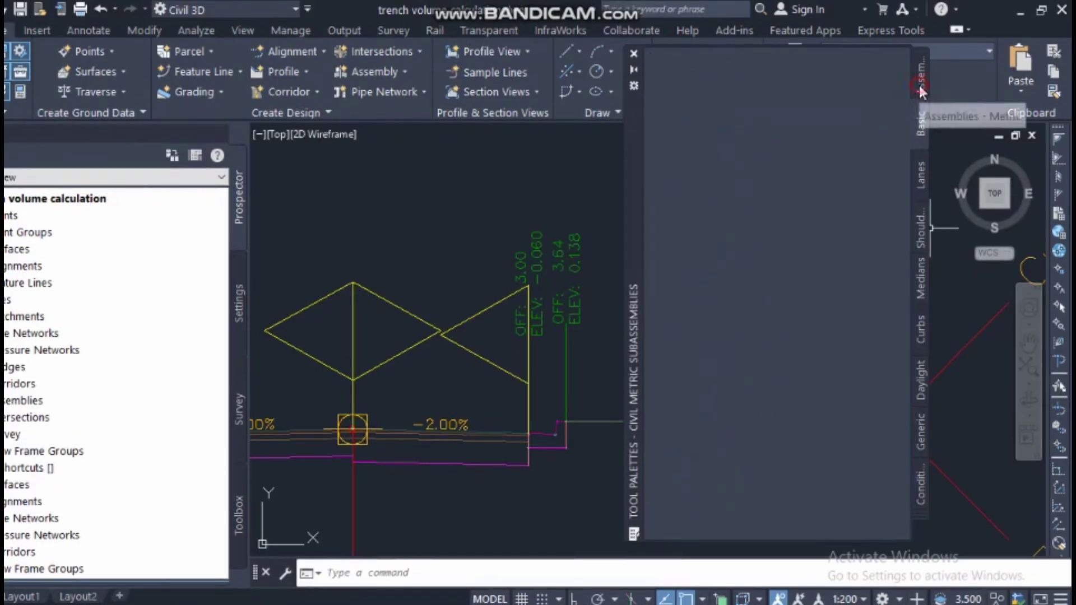
# Step: Insert the ready-made Basic Lane Transition assembly above the Basic Assembly and dismiss the event list
pyautogui.click(921, 71)
pyautogui.scroll(-3, 773, 255)
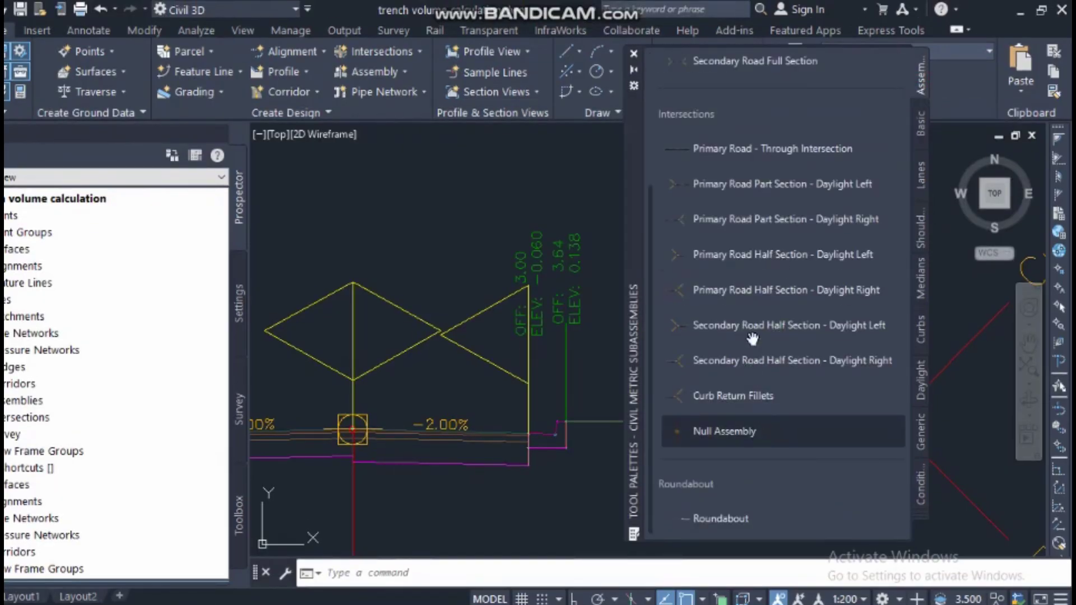
pyautogui.scroll(3, 753, 317)
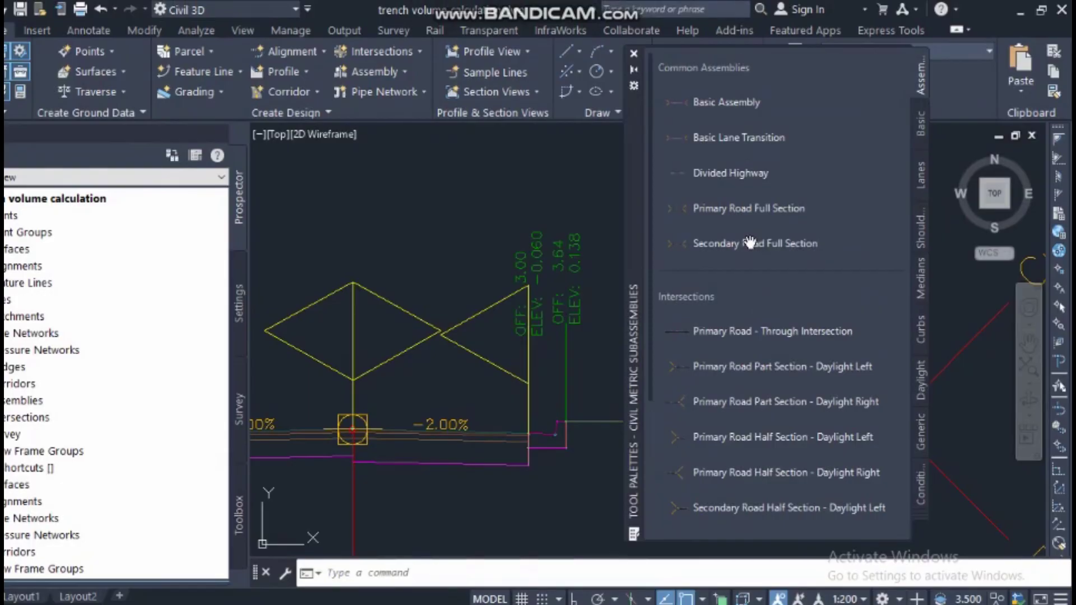
pyautogui.scroll(-5, 488, 360)
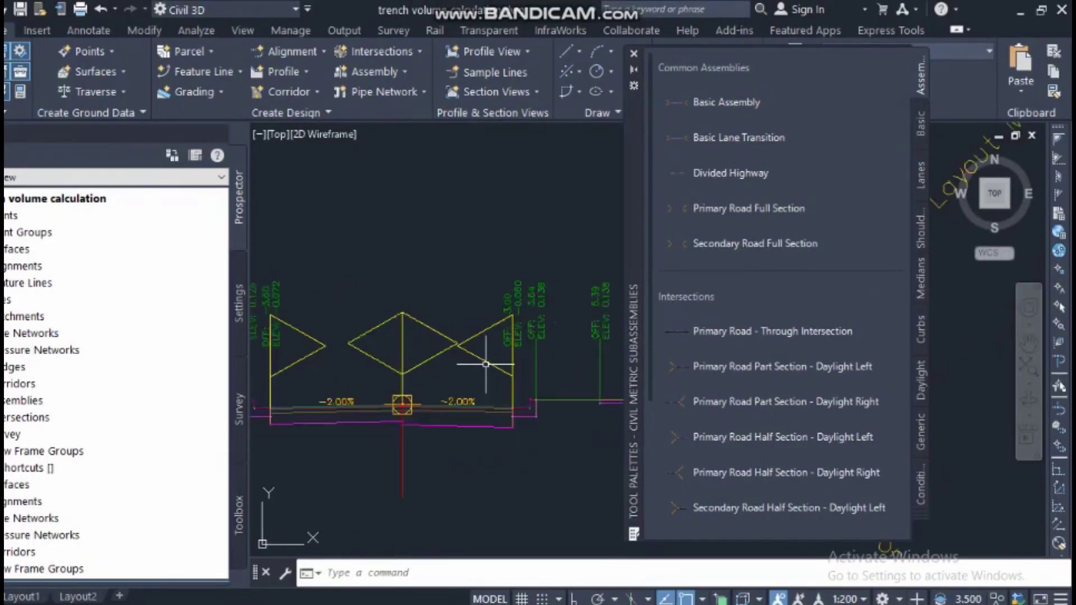
pyautogui.click(739, 138)
pyautogui.scroll(-2, 507, 364)
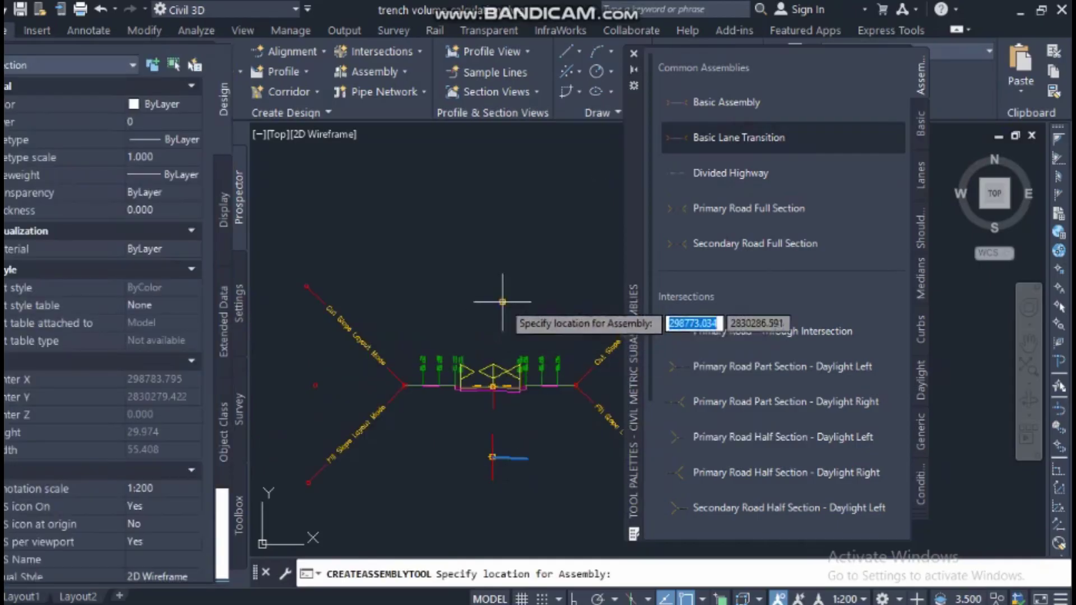
pyautogui.click(498, 272)
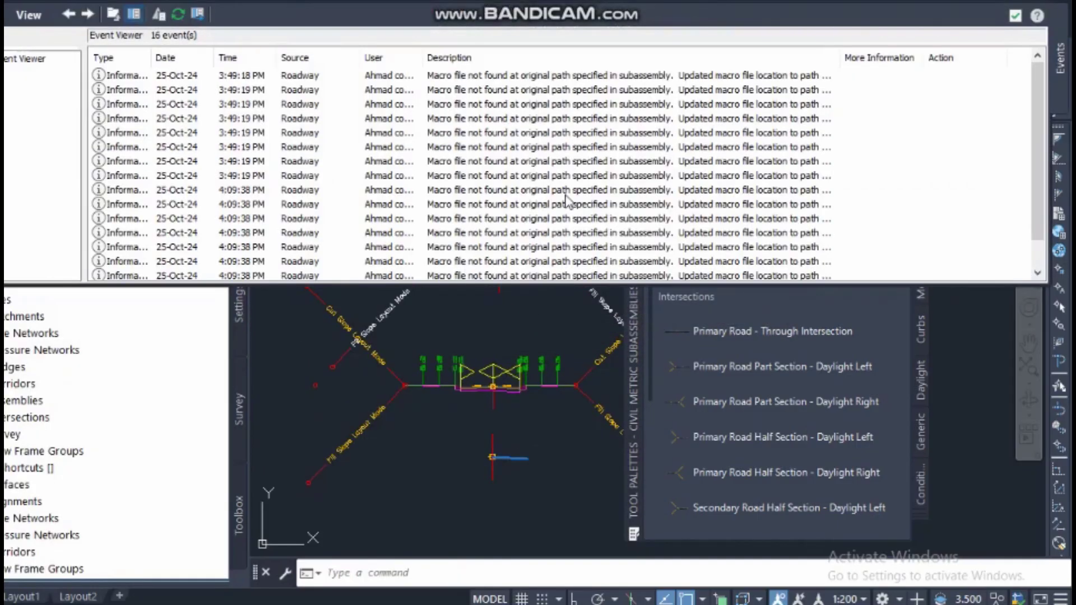
pyautogui.click(1015, 15)
# Step: Examine the Basic Lane Transition assembly's sidewalks, curbs, lanes and cut and fill slopes
pyautogui.scroll(3, 444, 301)
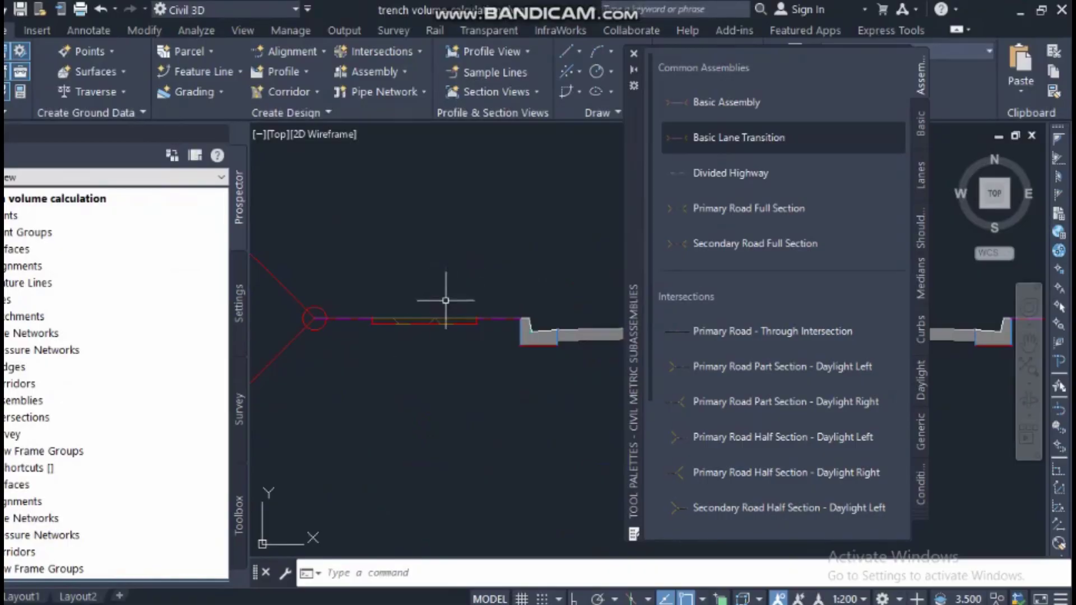
pyautogui.scroll(-2, 361, 312)
pyautogui.scroll(2, 360, 327)
pyautogui.moveTo(361, 327)
pyautogui.mouseDown(button='middle')
pyautogui.moveTo(439, 332)
pyautogui.moveTo(381, 326)
pyautogui.mouseUp(button='middle')
pyautogui.scroll(-3, 381, 326)
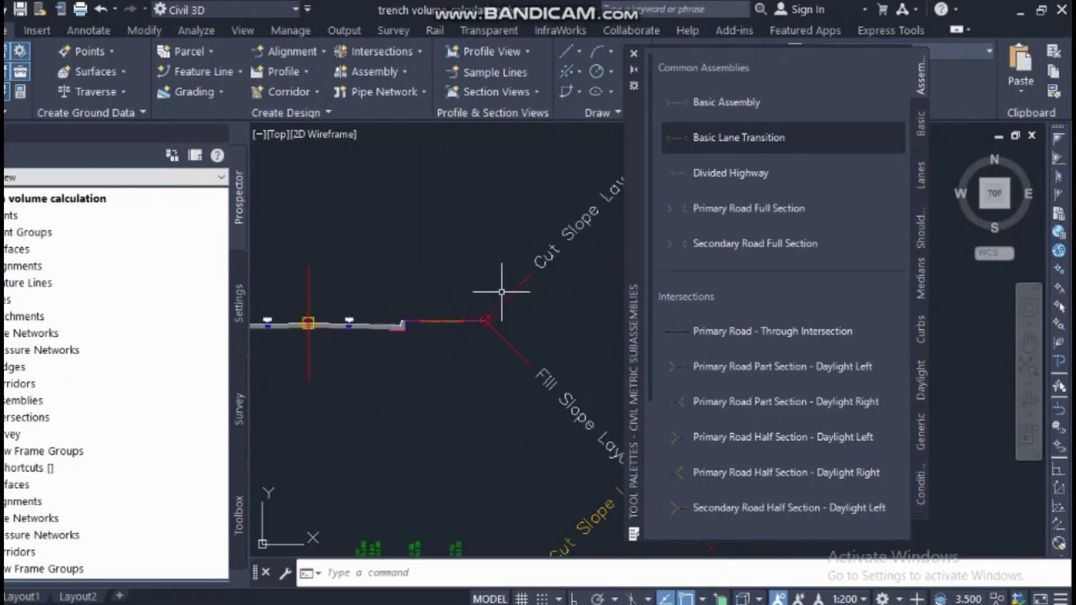
pyautogui.scroll(-4, 511, 299)
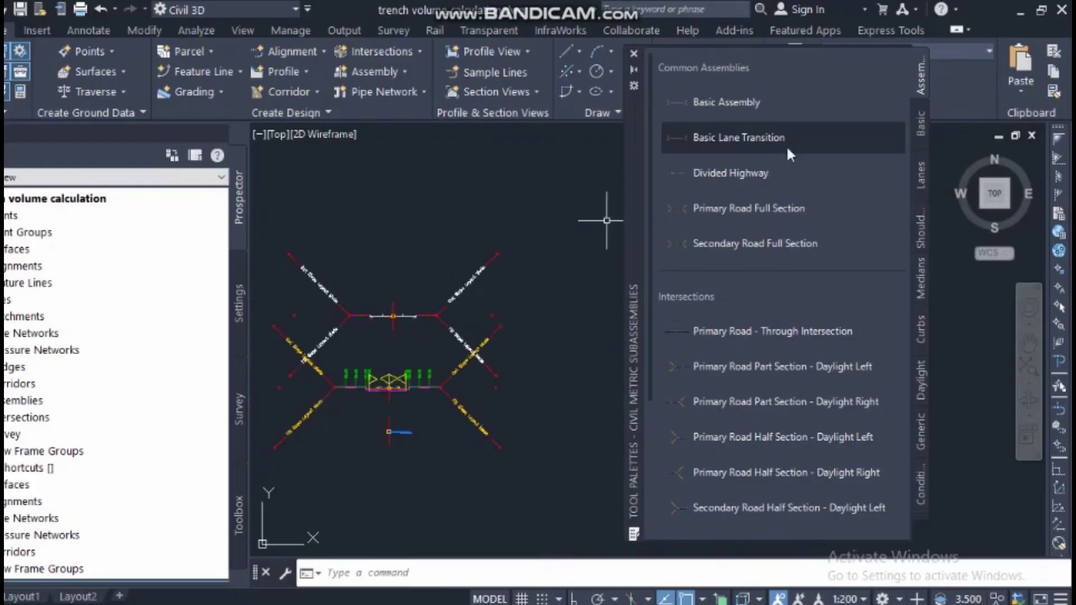
# Step: Insert the ready-made Divided Highway assembly above the Basic Lane Transition assembly and dismiss the event list
pyautogui.click(724, 174)
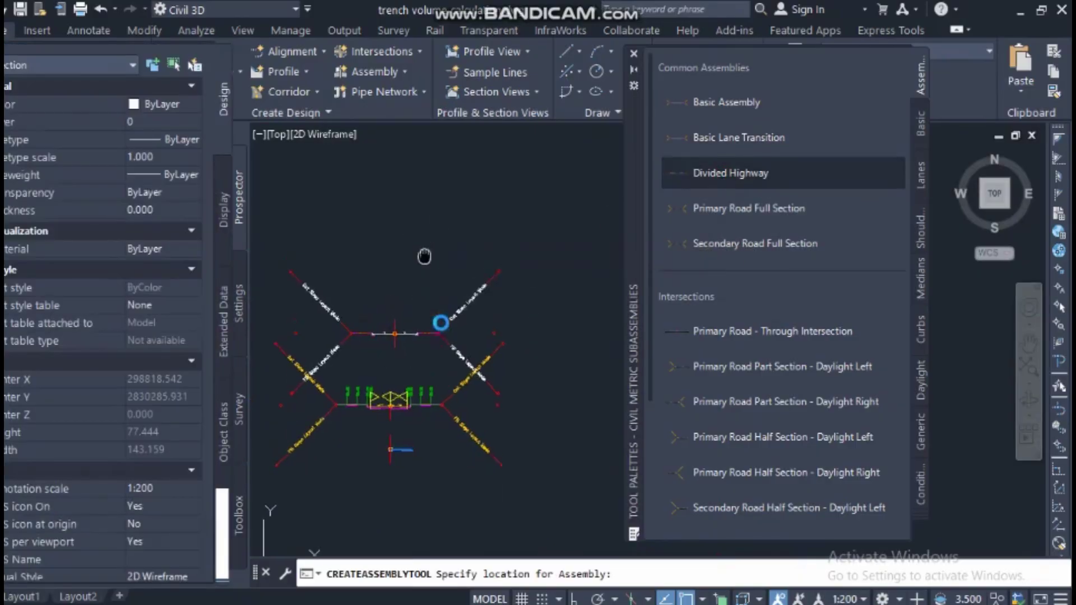
pyautogui.moveTo(423, 245); pyautogui.dragTo(420, 308, button='middle')
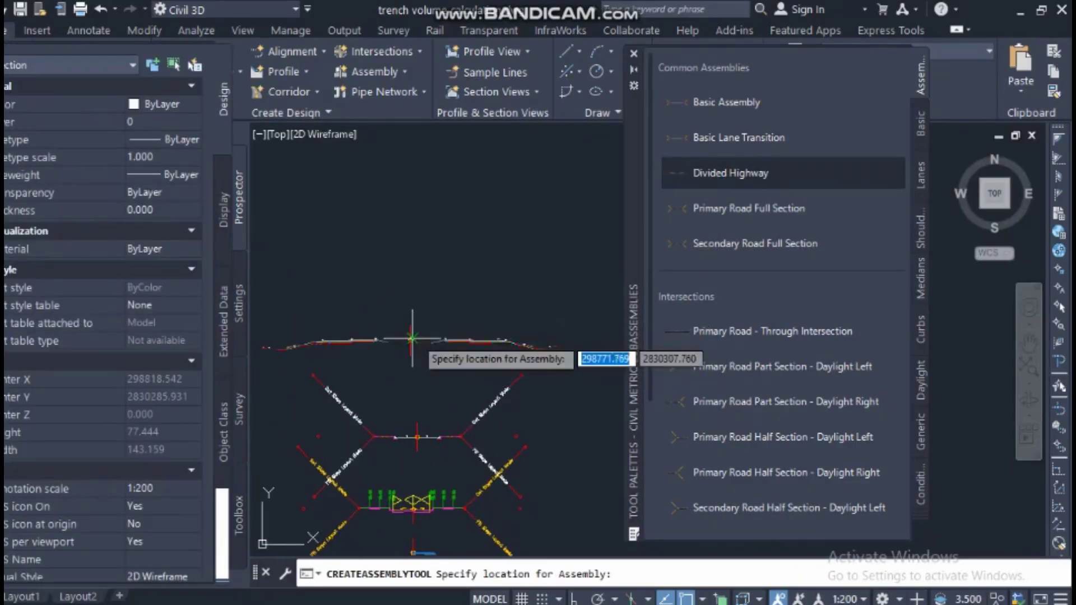
pyautogui.click(411, 353)
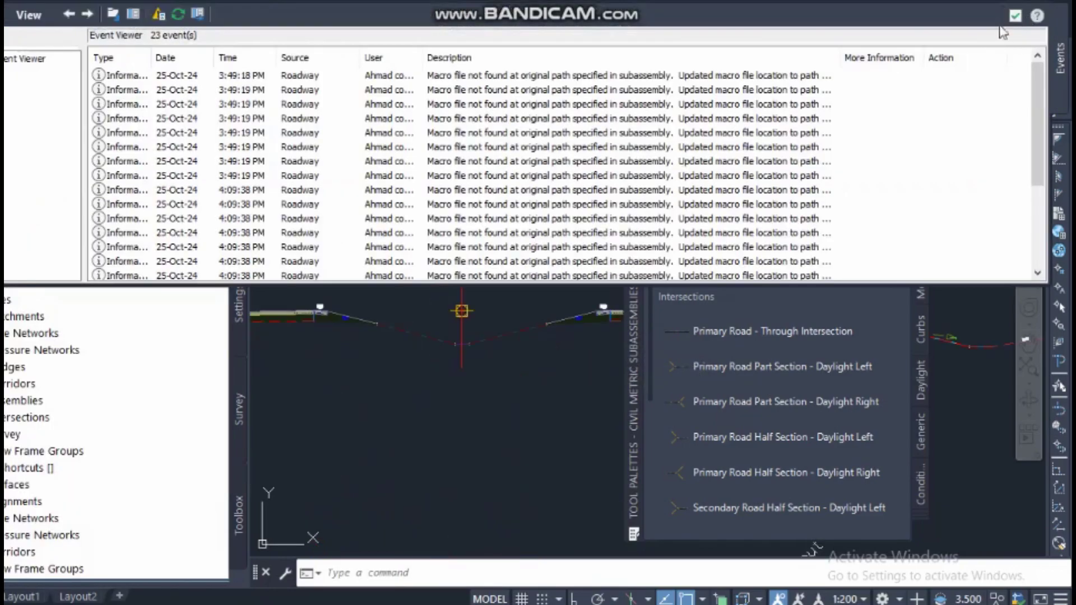
pyautogui.click(1008, 16)
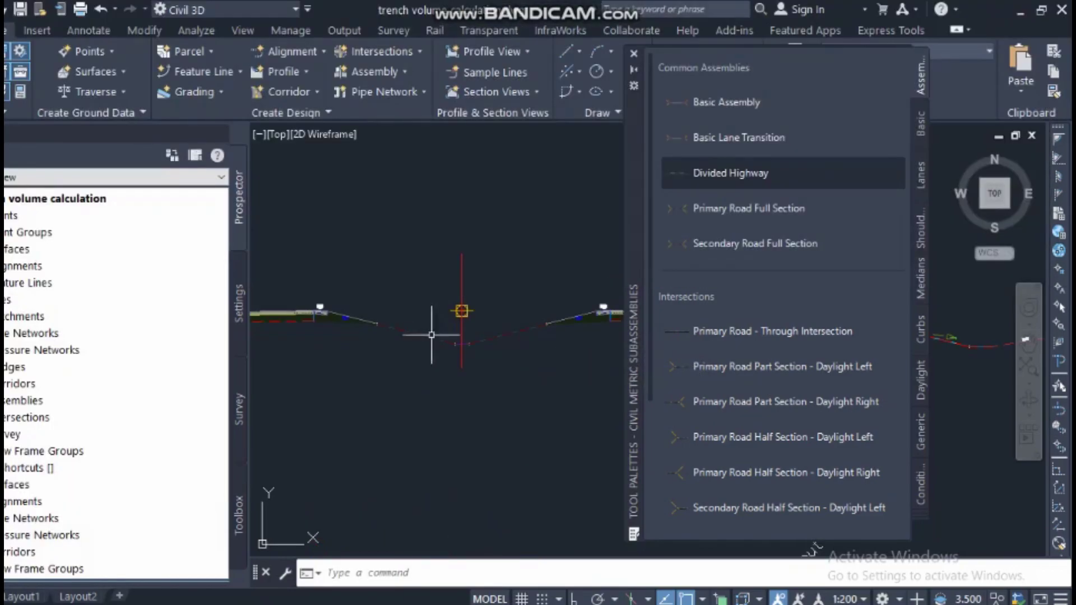
# Step: Examine the Divided Highway assembly's median ditch, shoulders, paved lanes and outer side slopes on both sides of the baseline
pyautogui.scroll(5, 439, 350)
pyautogui.scroll(-3, 442, 352)
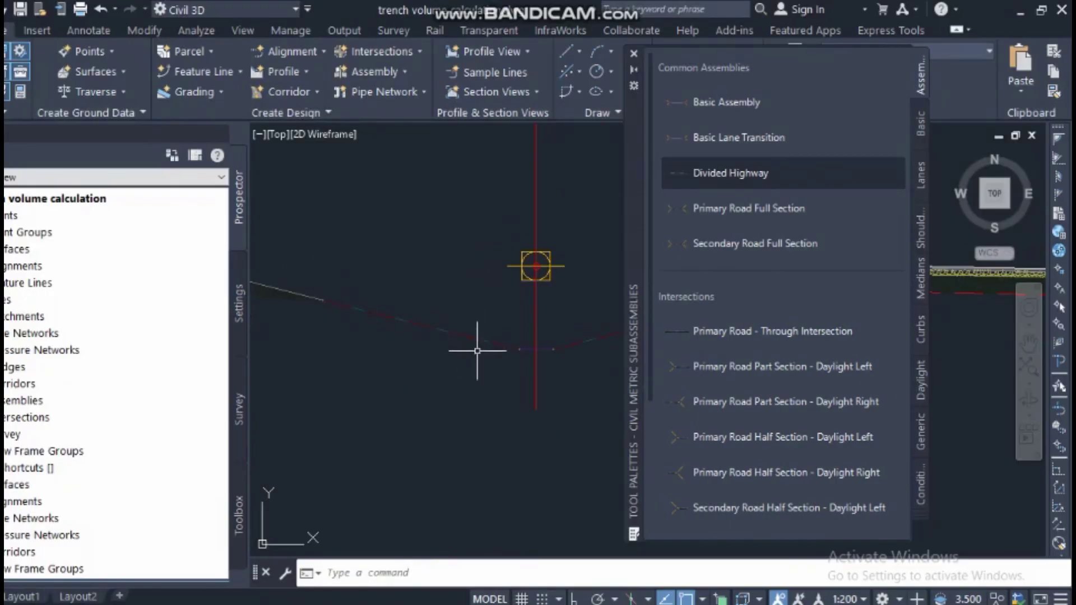
pyautogui.scroll(-3, 480, 351)
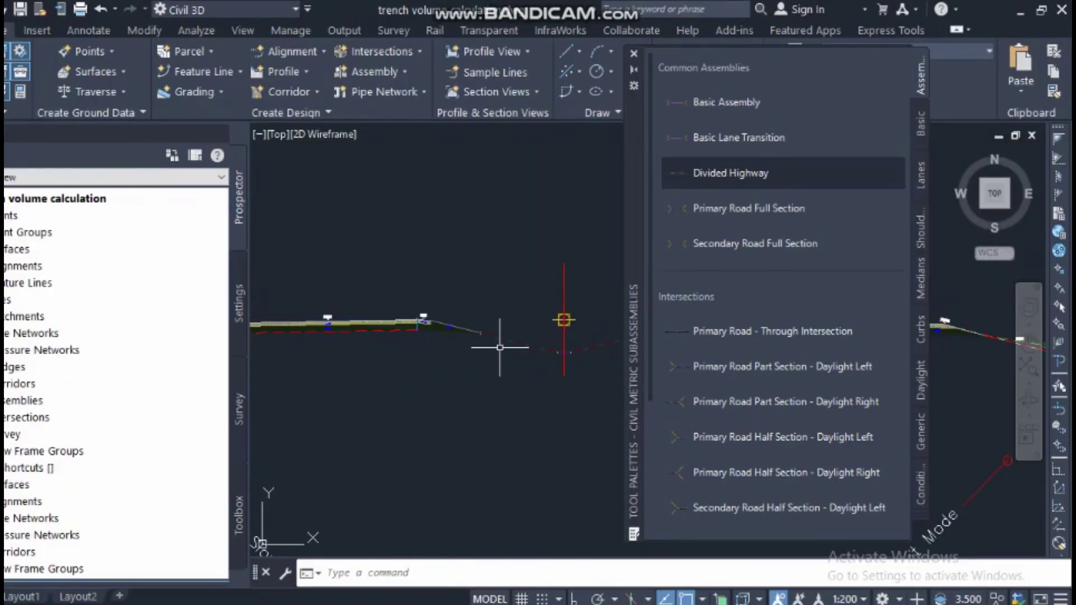
pyautogui.scroll(-2, 437, 302)
pyautogui.scroll(3, 434, 322)
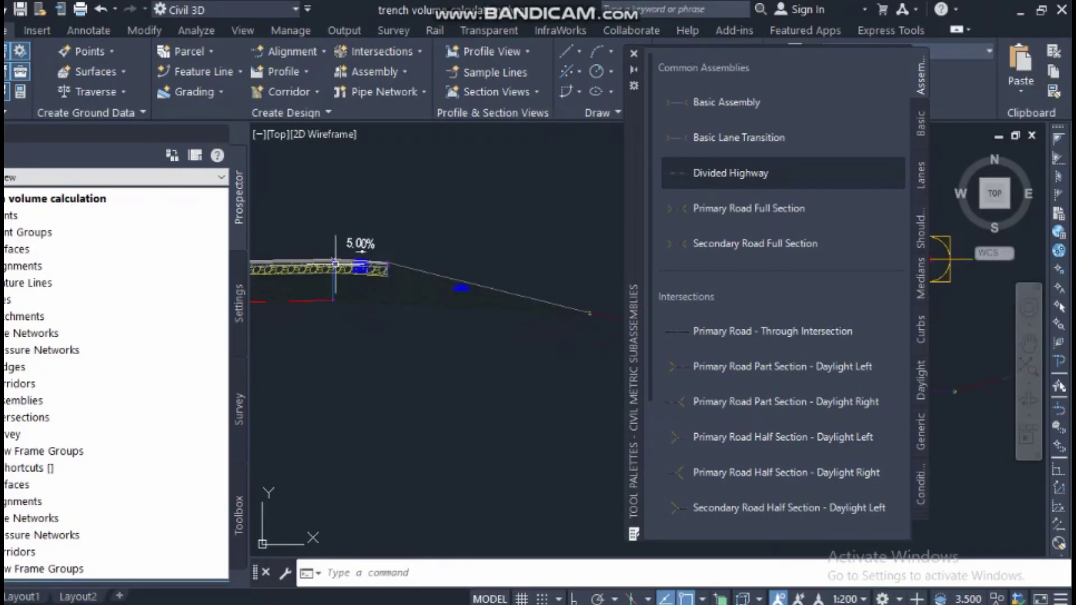
pyautogui.scroll(-4, 547, 343)
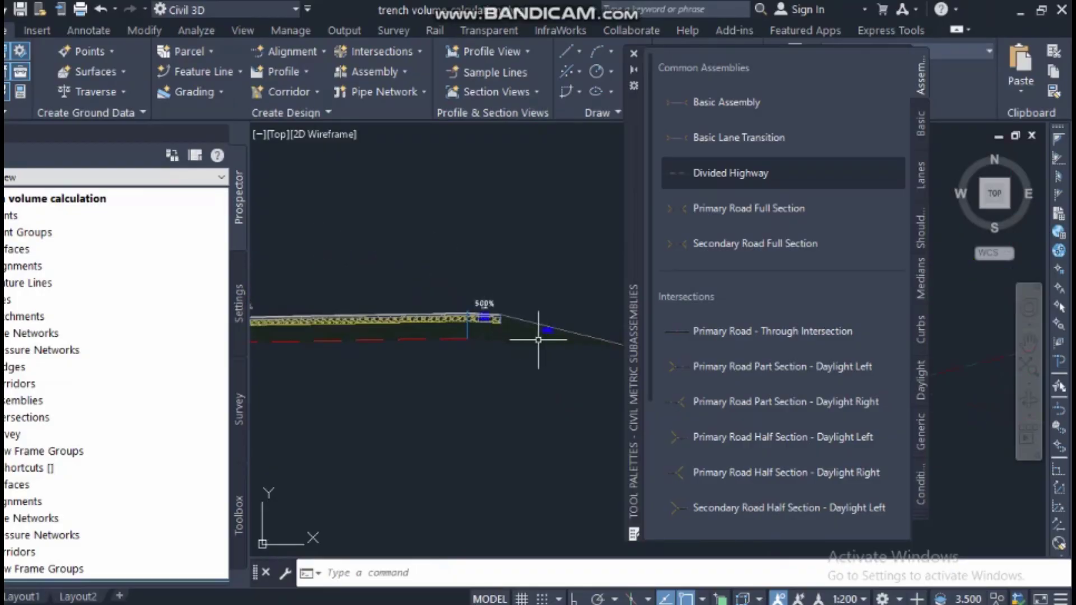
pyautogui.click(505, 324)
pyautogui.scroll(-2, 472, 332)
pyautogui.scroll(1, 505, 342)
pyautogui.scroll(3, 426, 336)
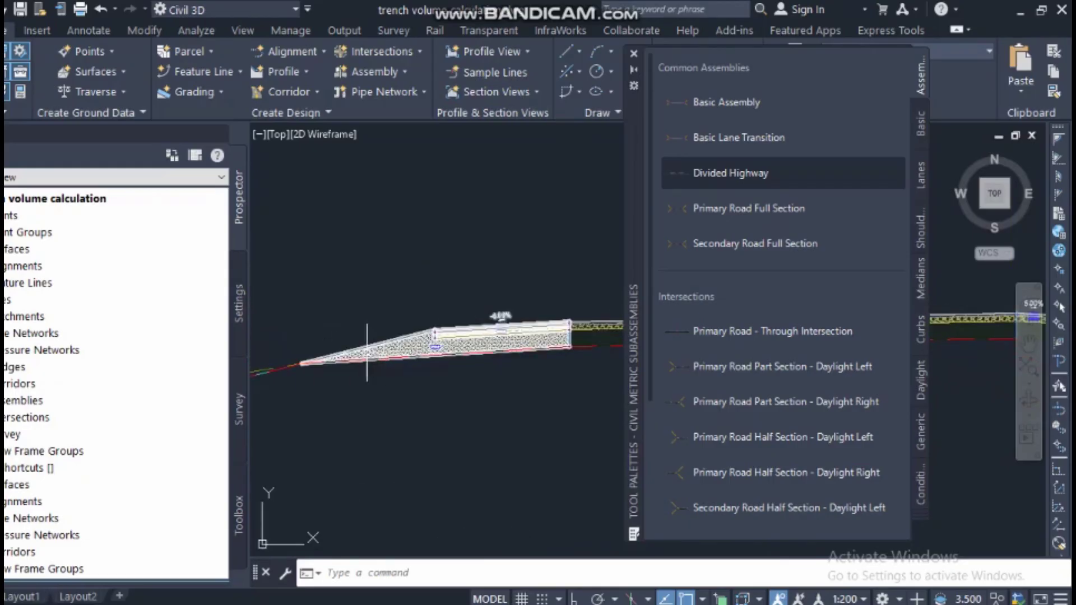
pyautogui.scroll(-2, 304, 343)
pyautogui.scroll(3, 355, 325)
pyautogui.scroll(-3, 461, 298)
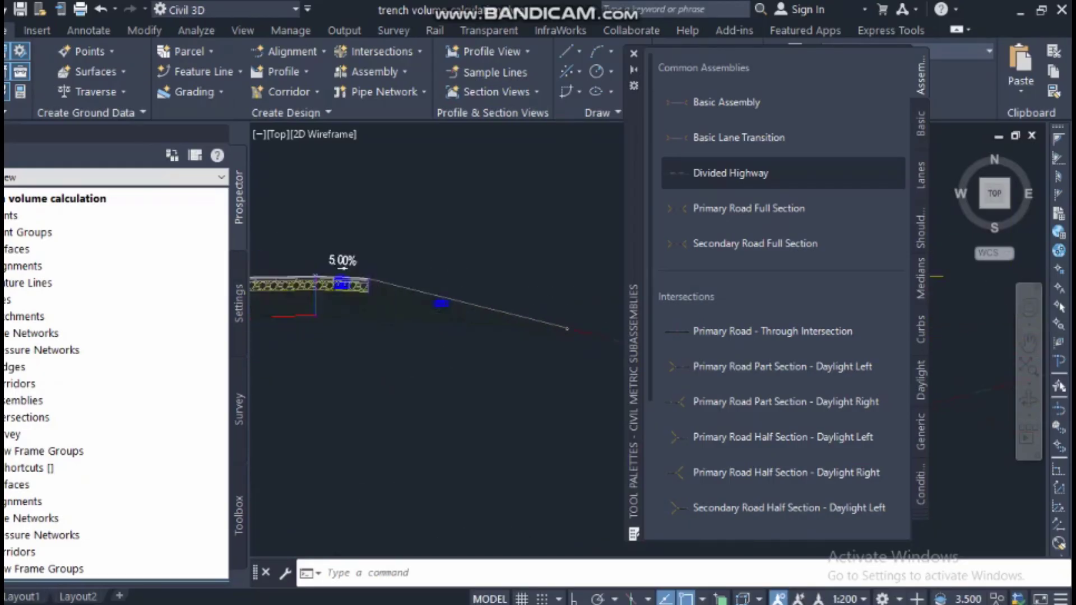
pyautogui.scroll(3, 463, 314)
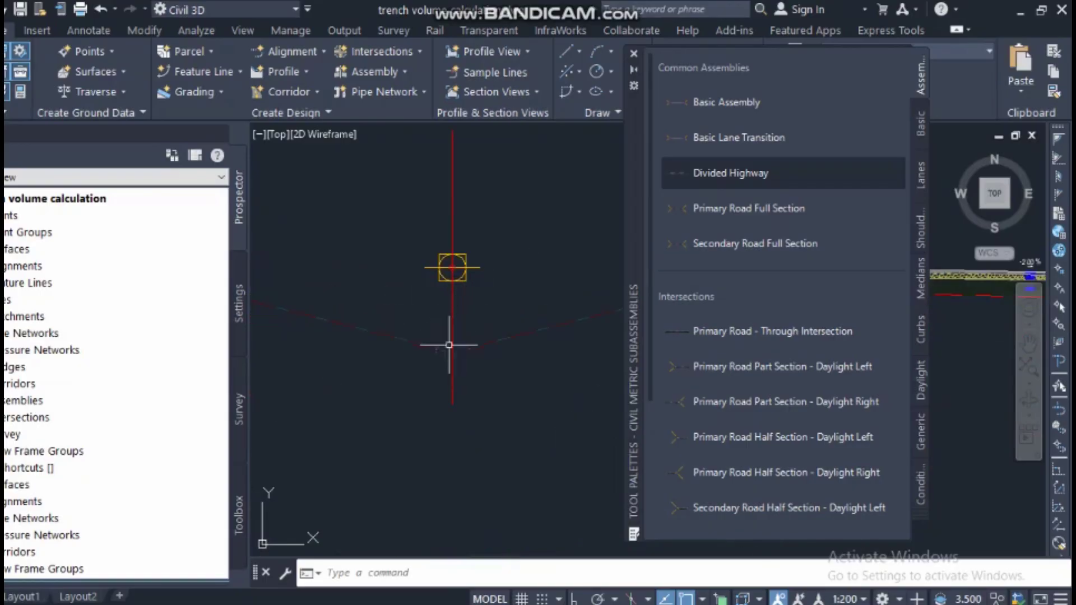
pyautogui.scroll(-2, 463, 343)
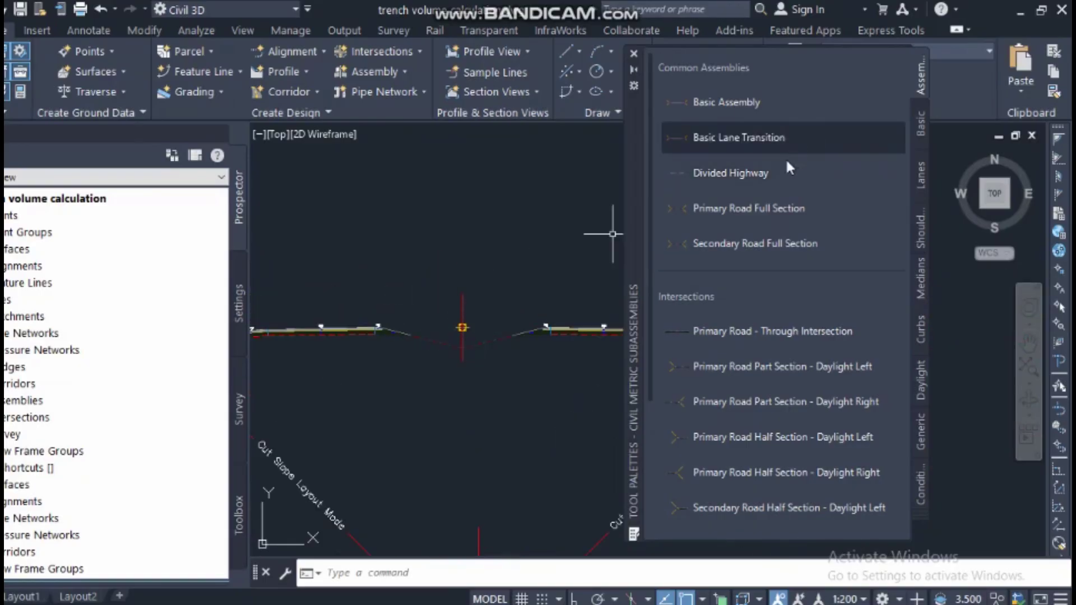
# Step: Add a metric BasicLane, 3.600 m wide, 0.200 m deep with a -2.00% slope, to the left side of the lowest assembly's baseline
pyautogui.click(922, 125)
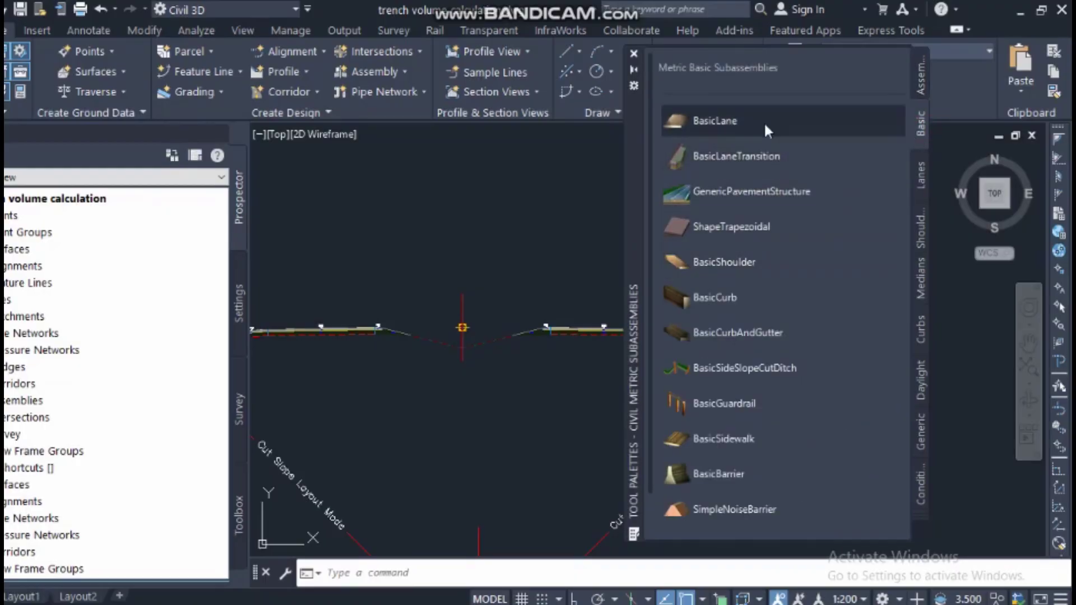
pyautogui.click(712, 128)
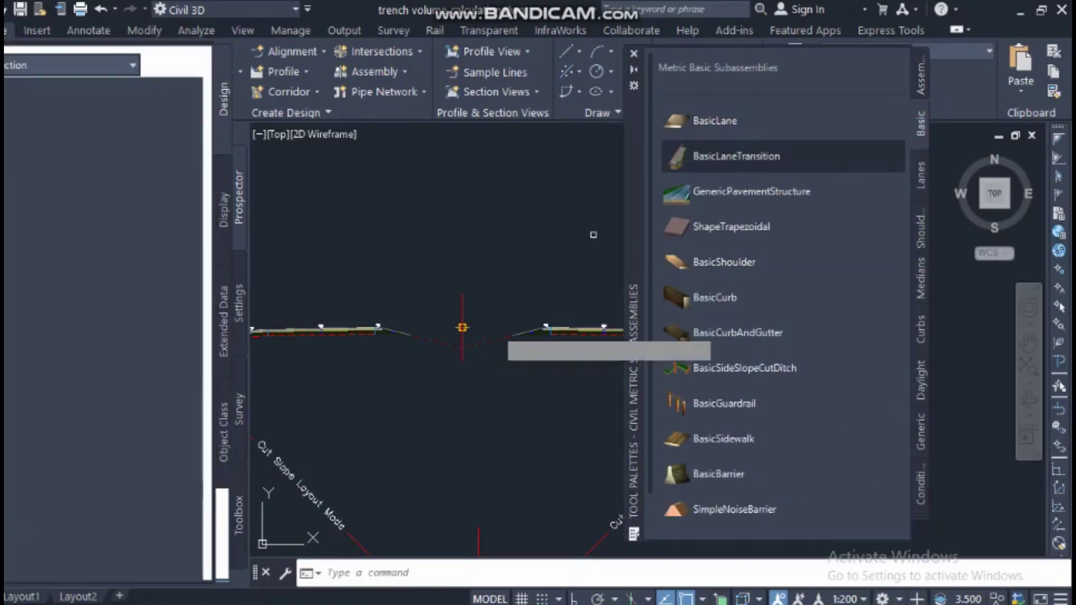
pyautogui.scroll(-5, 477, 341)
pyautogui.scroll(3, 448, 366)
pyautogui.click(447, 366)
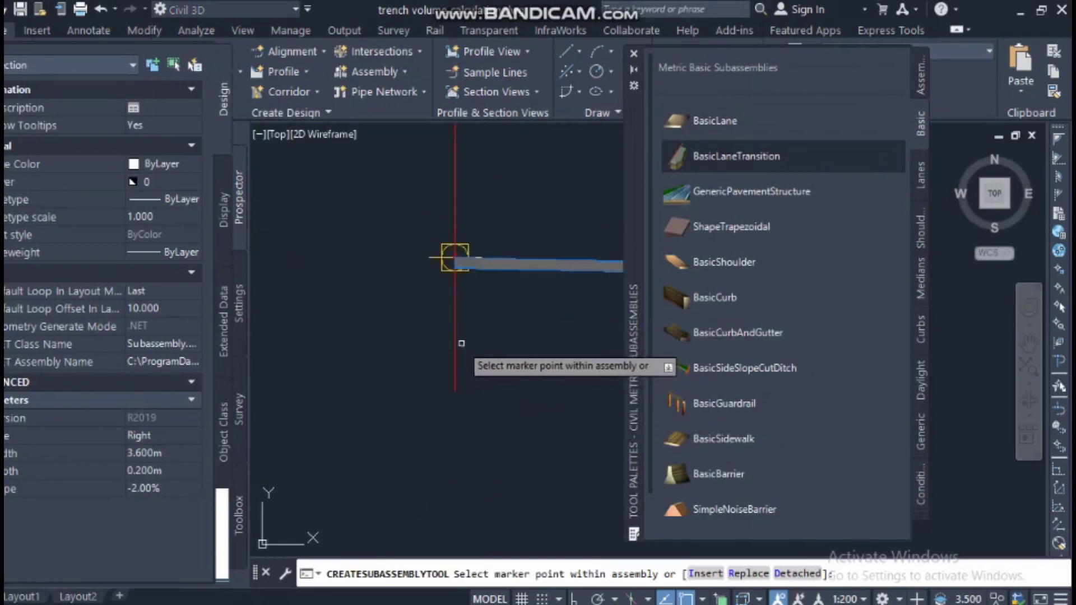
pyautogui.click(446, 331)
pyautogui.click(435, 333)
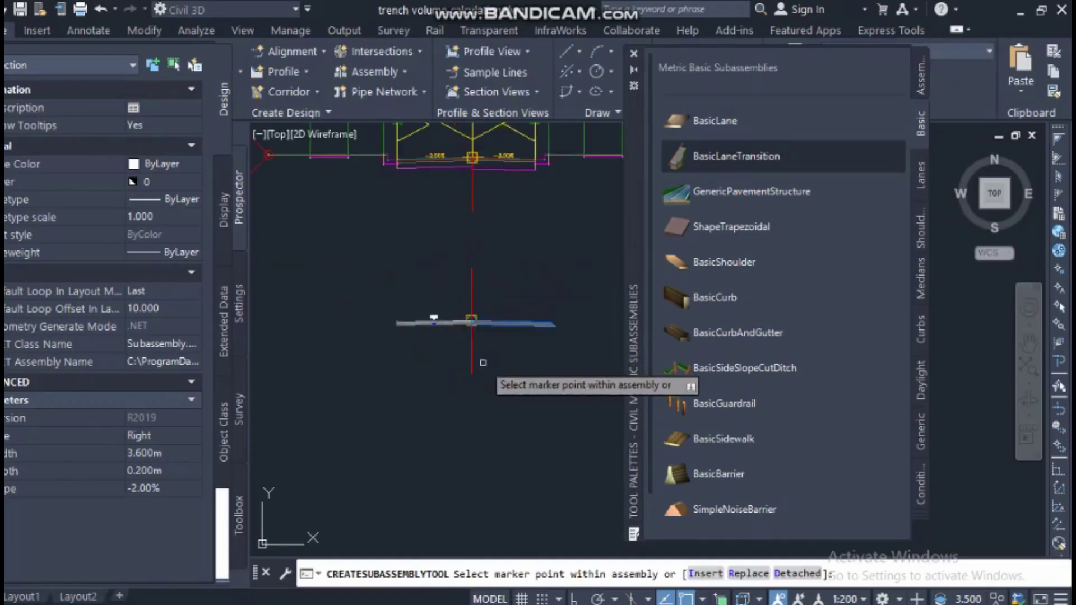
pyautogui.press('Escape')
pyautogui.scroll(4, 428, 328)
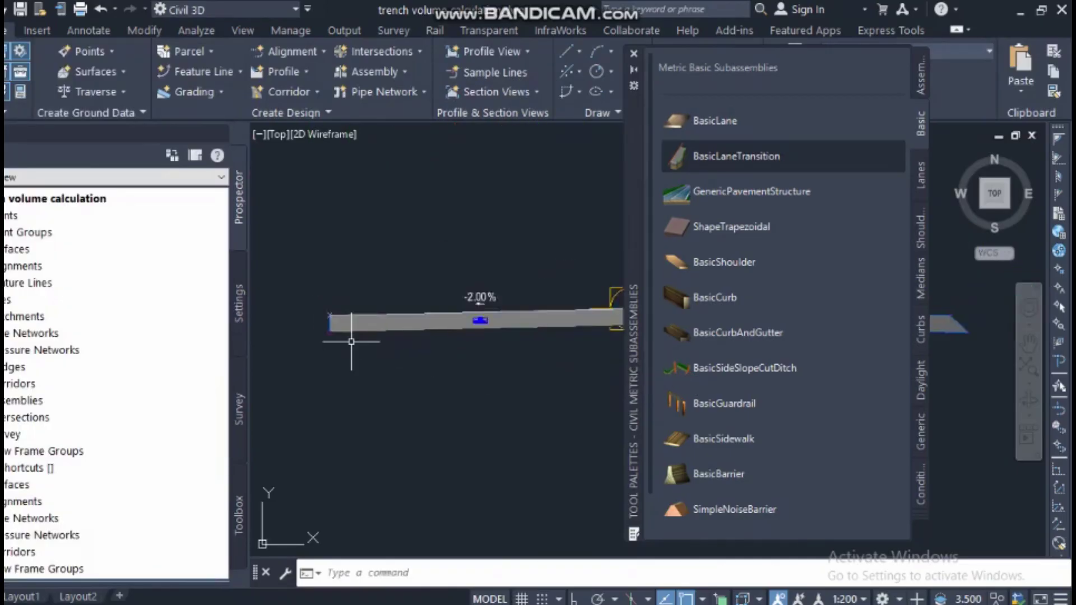
pyautogui.scroll(-4, 351, 341)
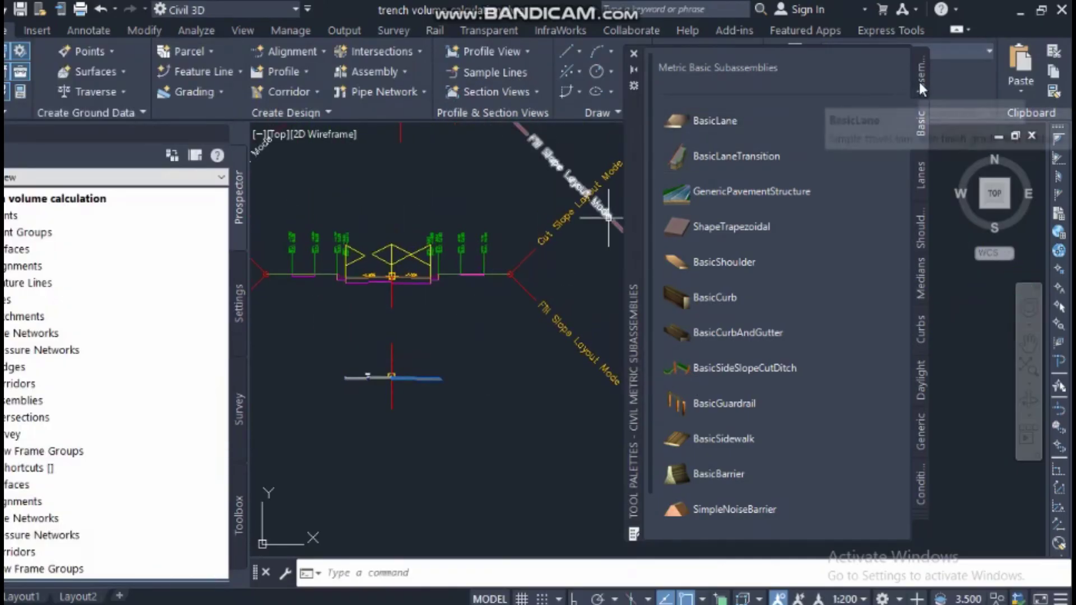
pyautogui.scroll(-3, 377, 291)
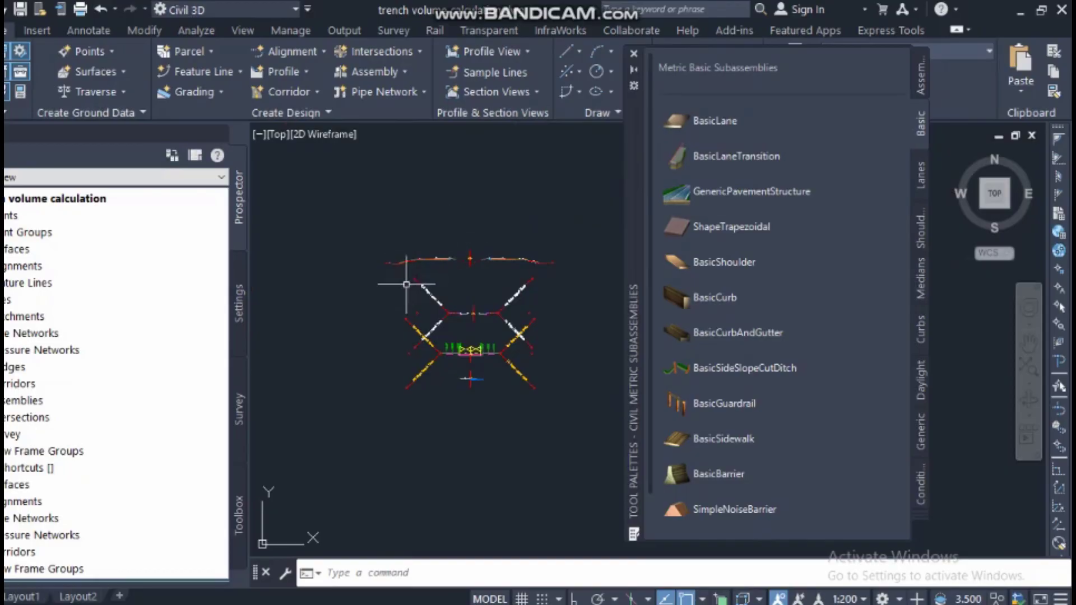
pyautogui.click(724, 261)
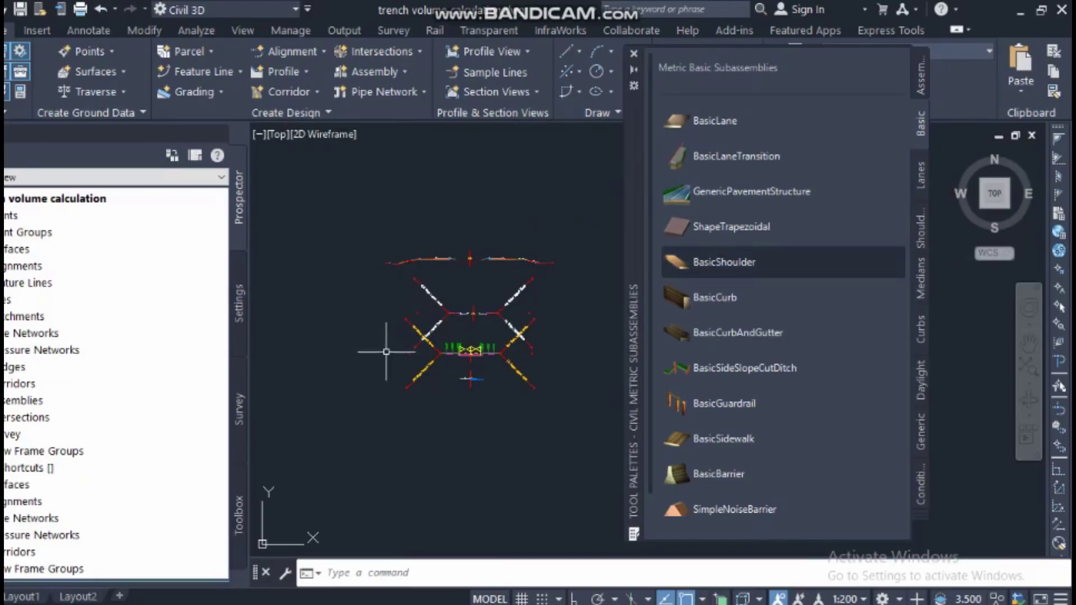